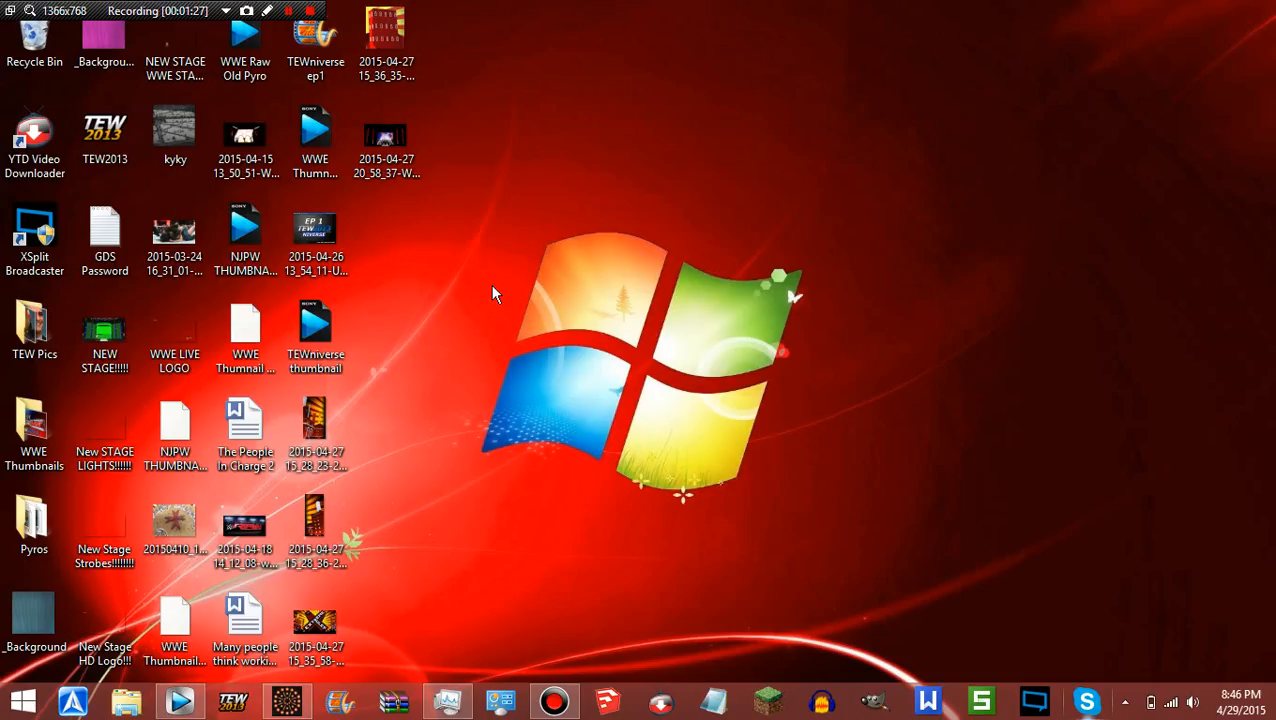
click(179, 702)
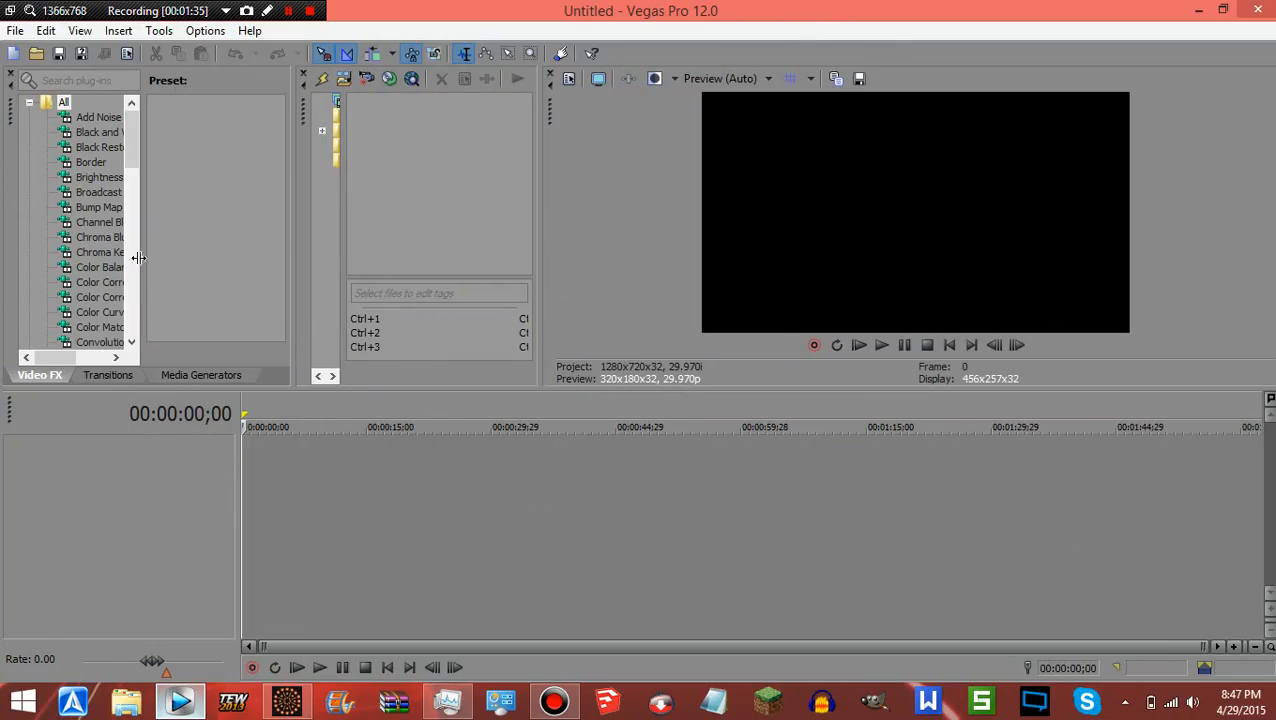
click(287, 706)
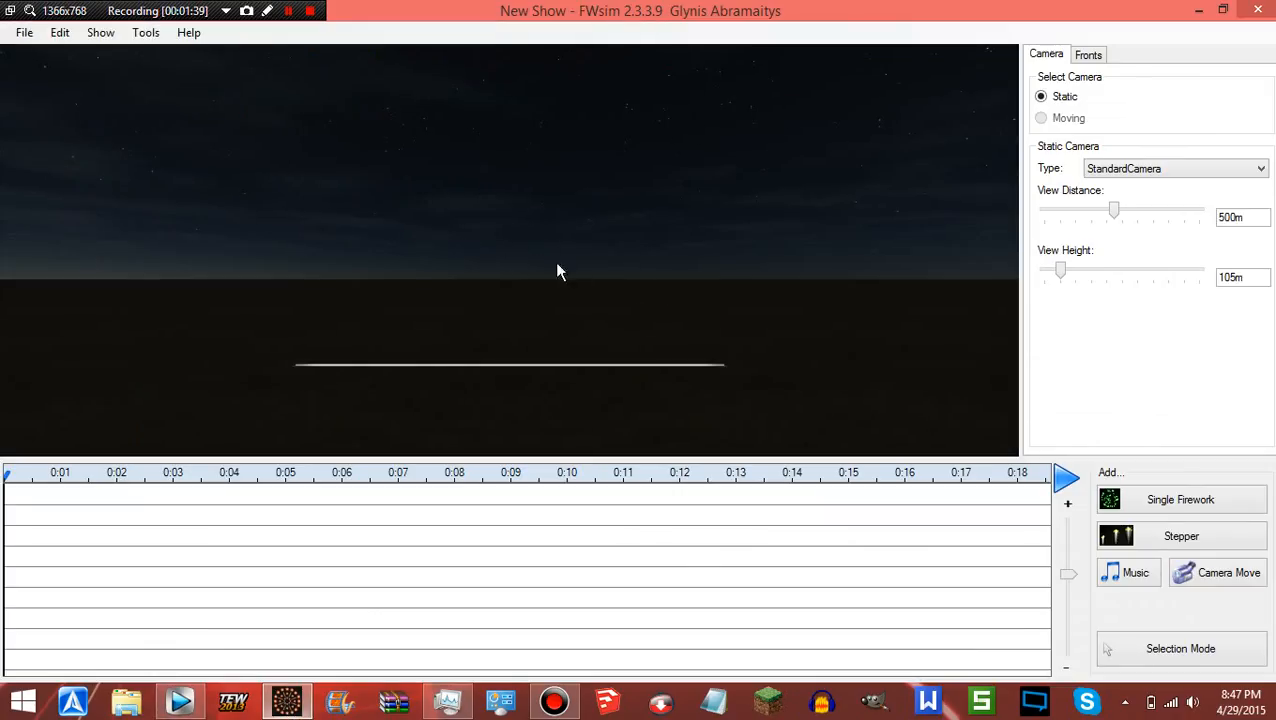
click(180, 700)
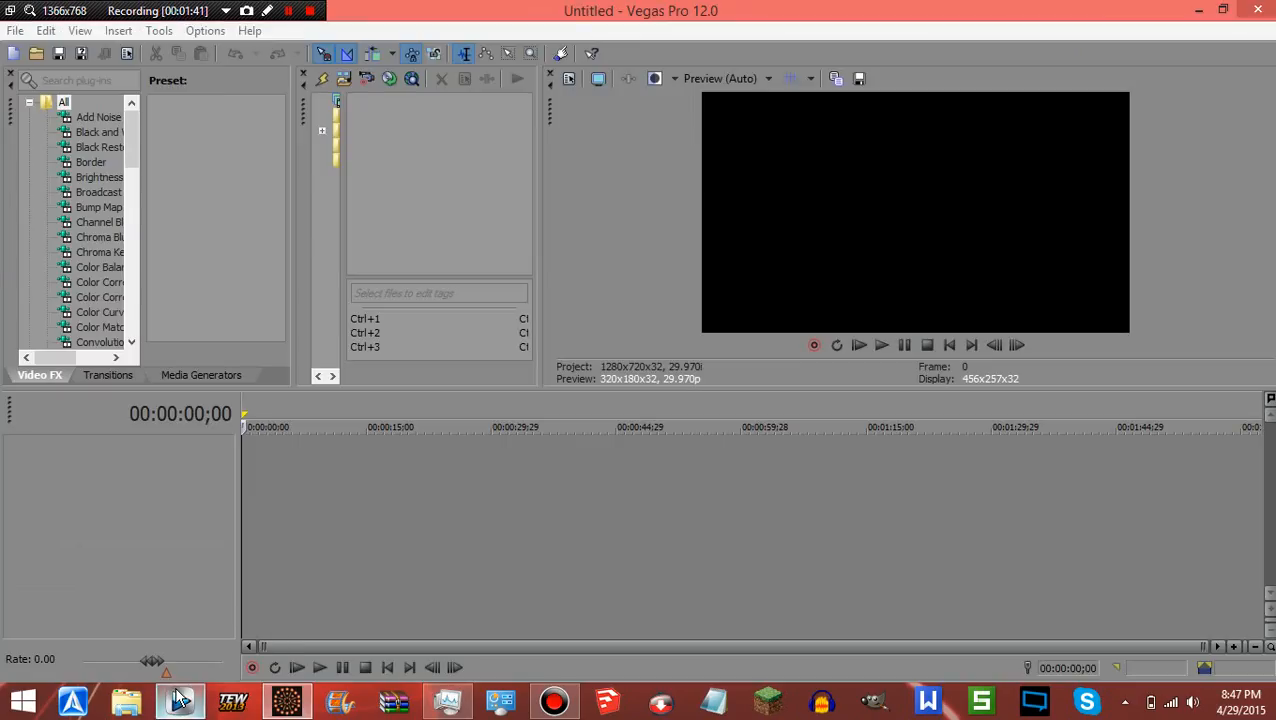
click(284, 700)
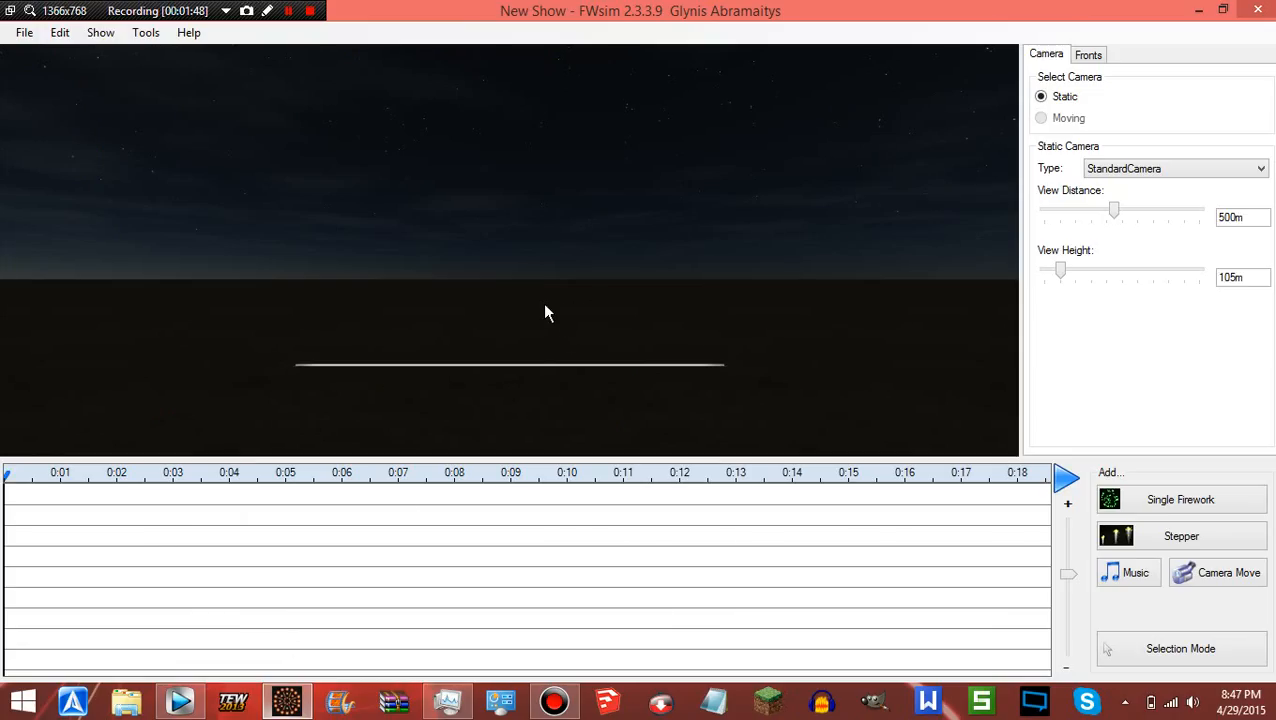
click(180, 700)
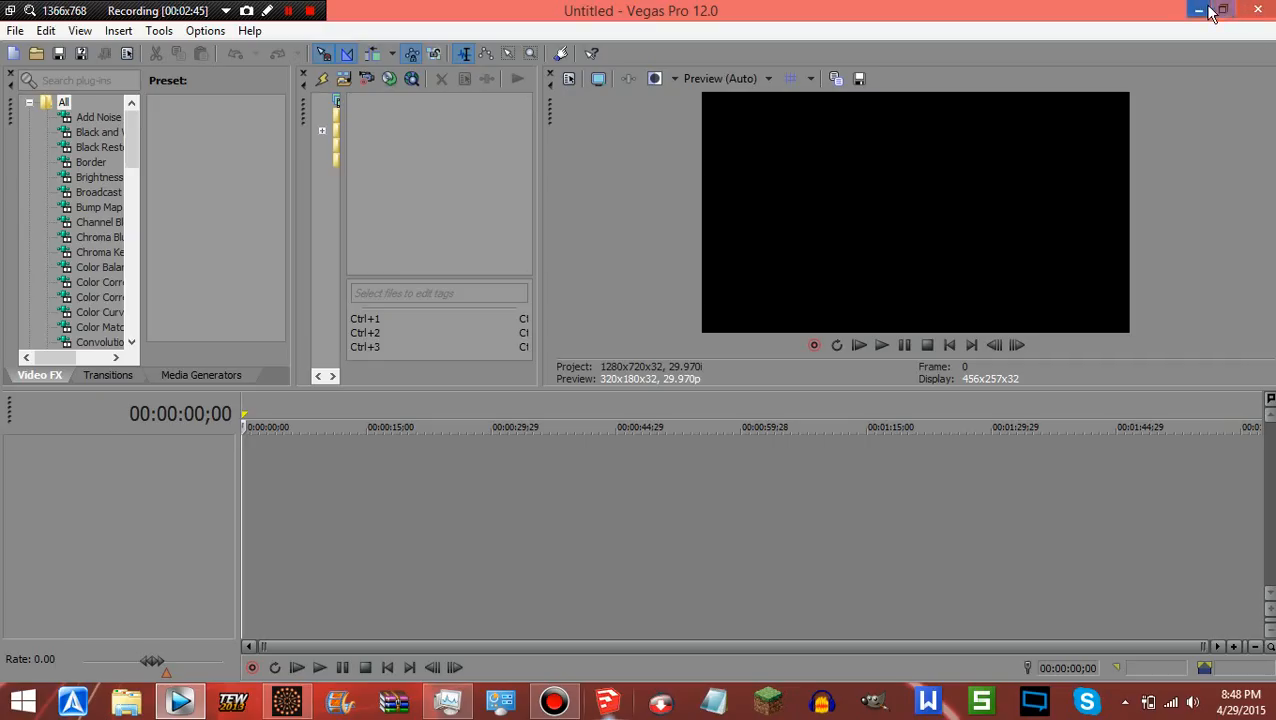
click(607, 700)
- View the NEW STAGE!!!!! picture from the desktop, close it, and add it to the empty Vegas Pro timeline
click(1198, 10)
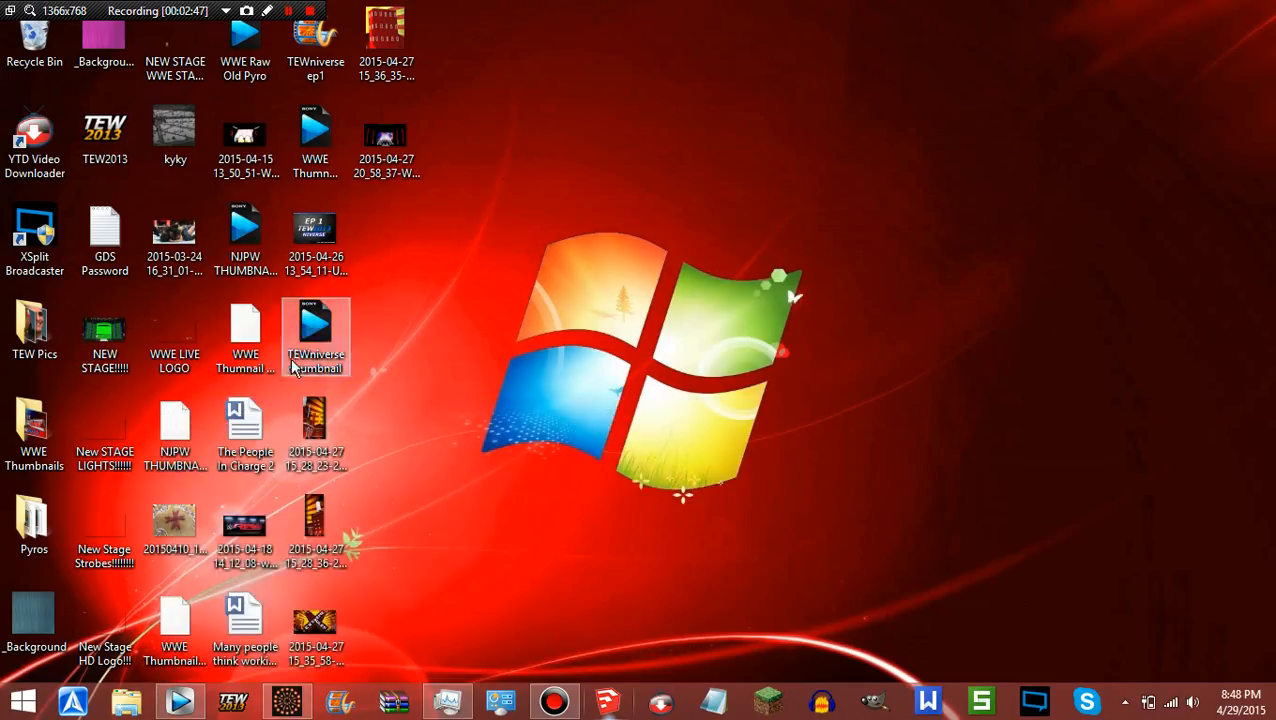
double_click(110, 343)
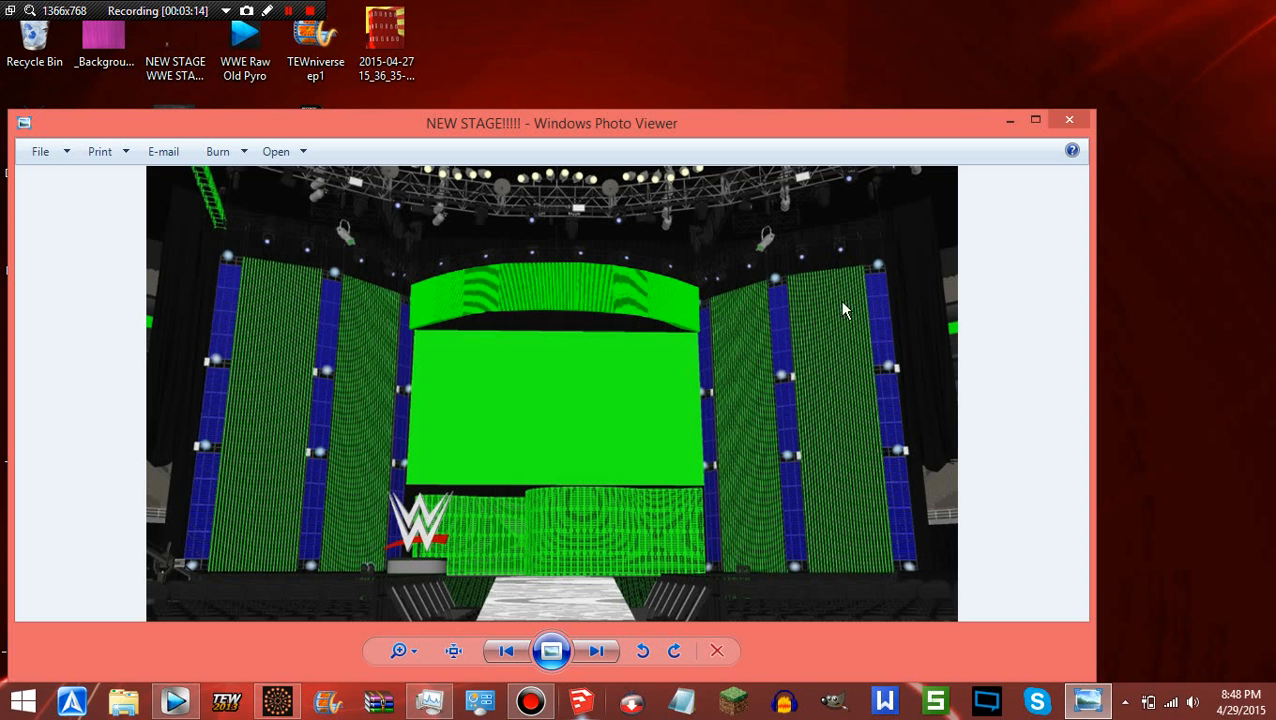
click(1069, 119)
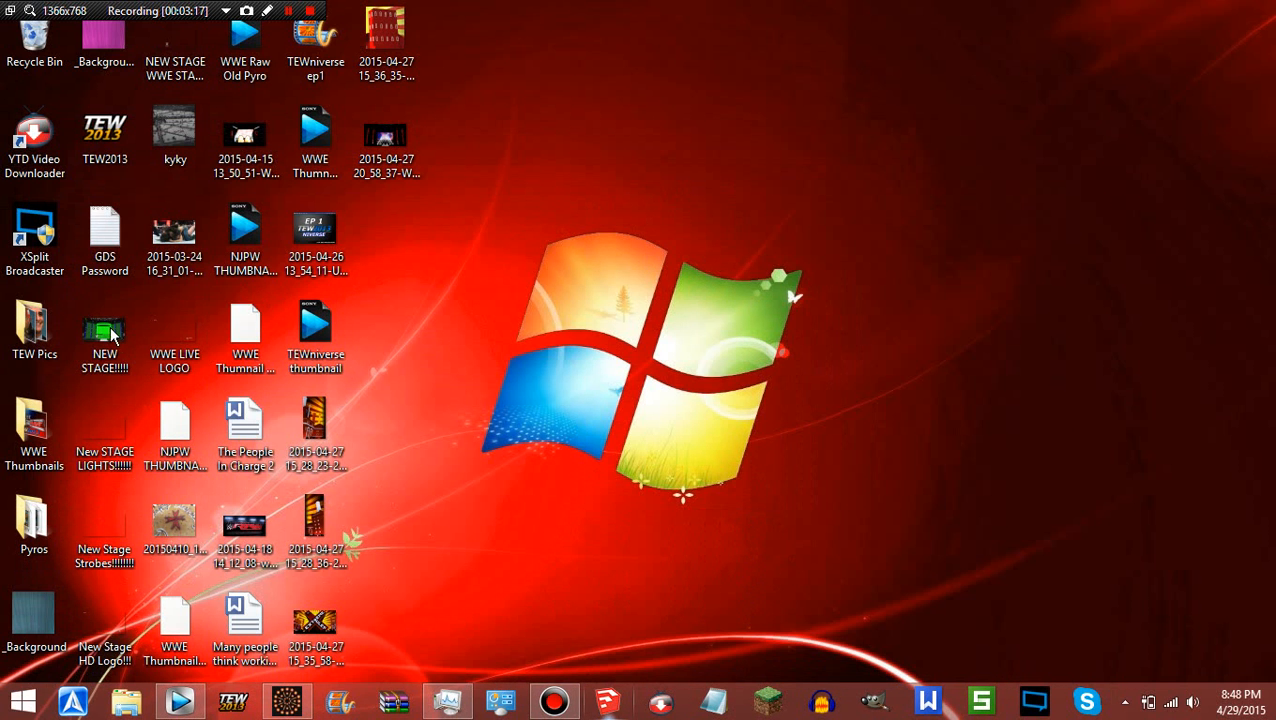
drag(105, 338, 202, 450)
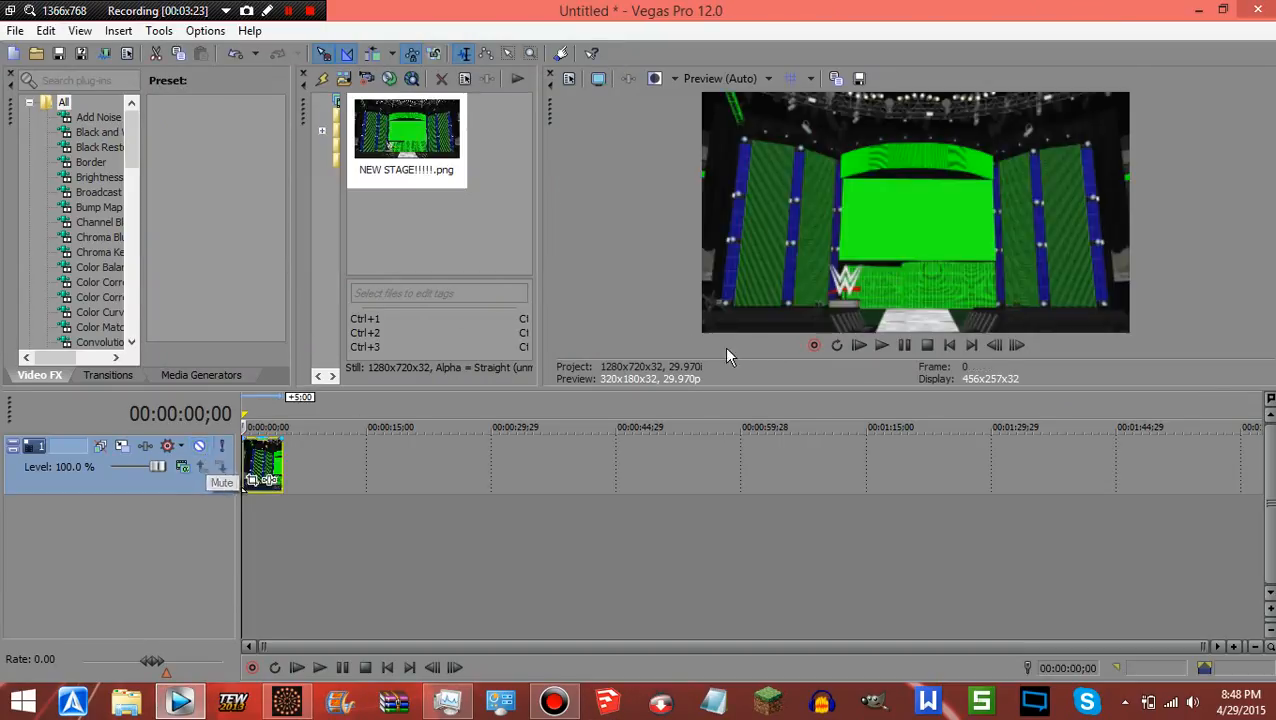
- Try the Draft (Auto) preview quality and switch back to Preview (Auto)
click(738, 82)
mouse_move(714, 100)
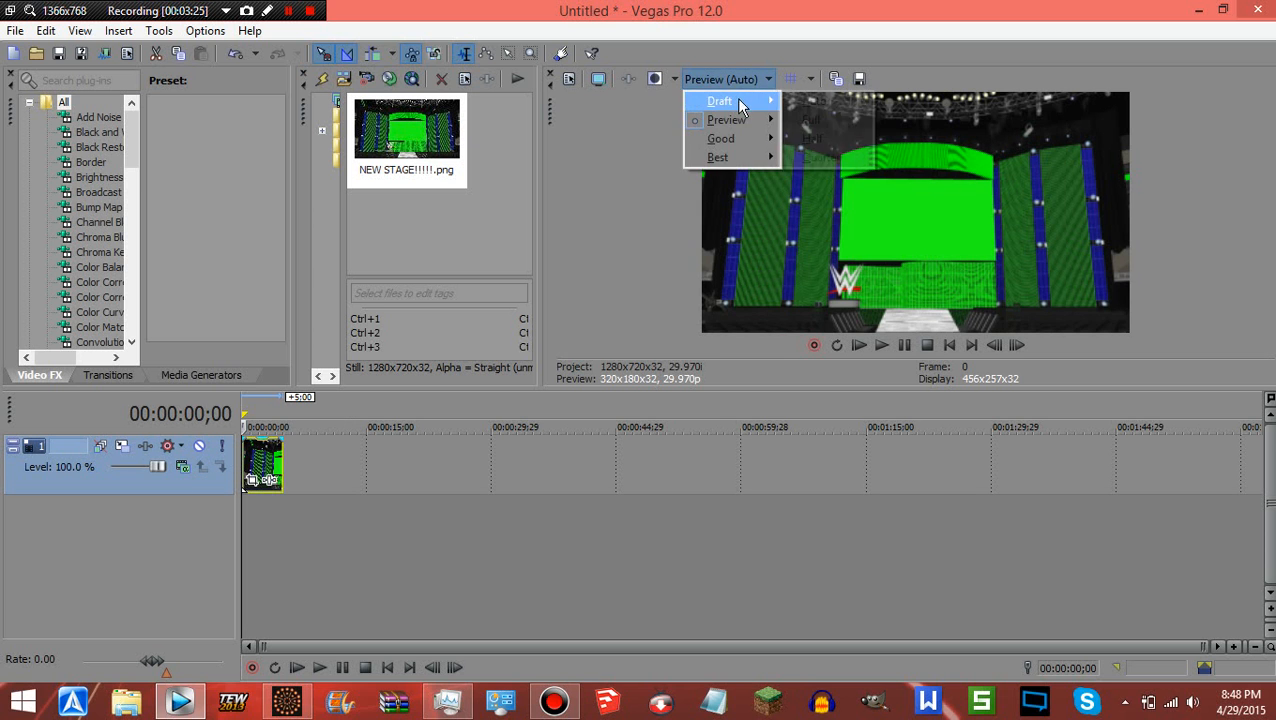
click(805, 100)
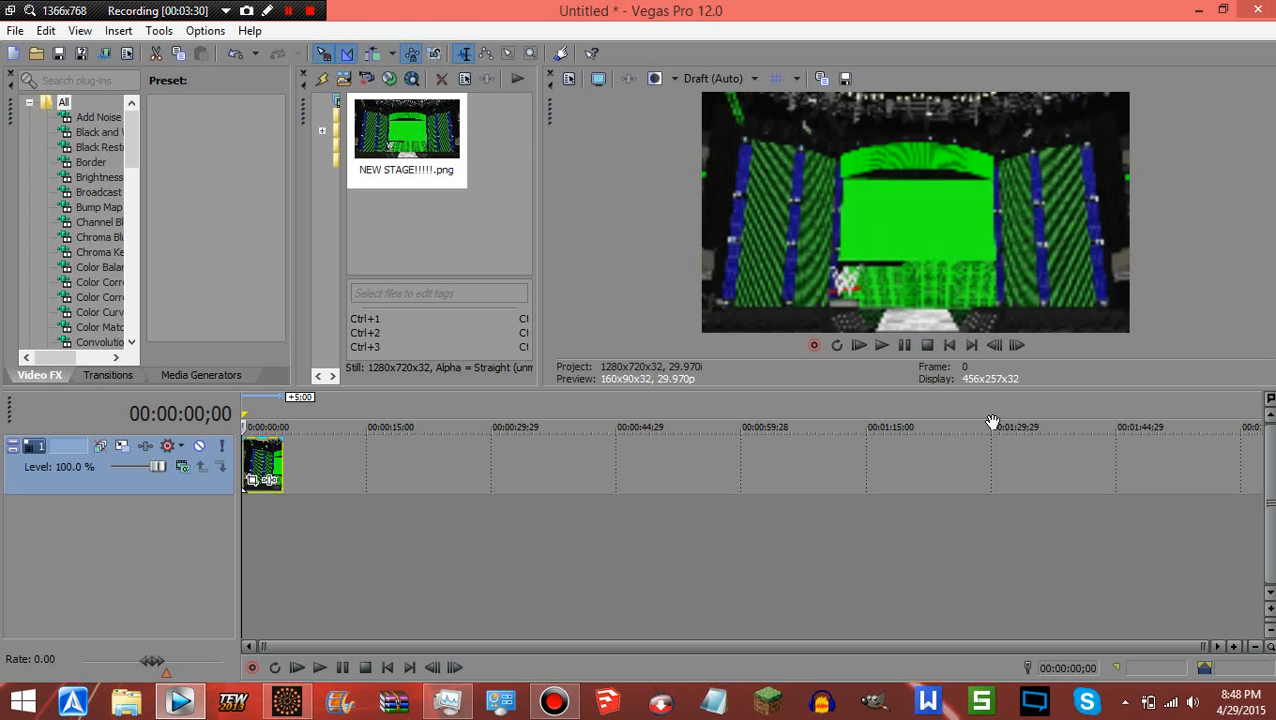
click(730, 78)
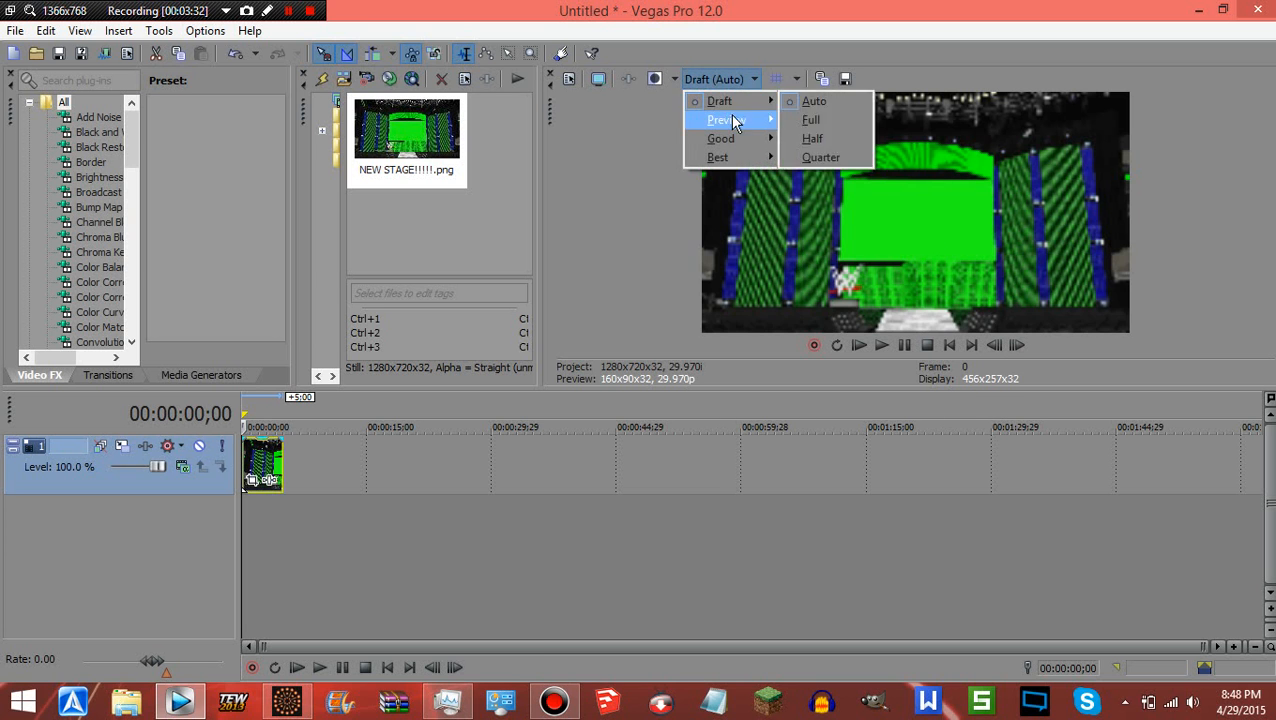
click(780, 104)
click(734, 80)
mouse_move(738, 119)
click(797, 120)
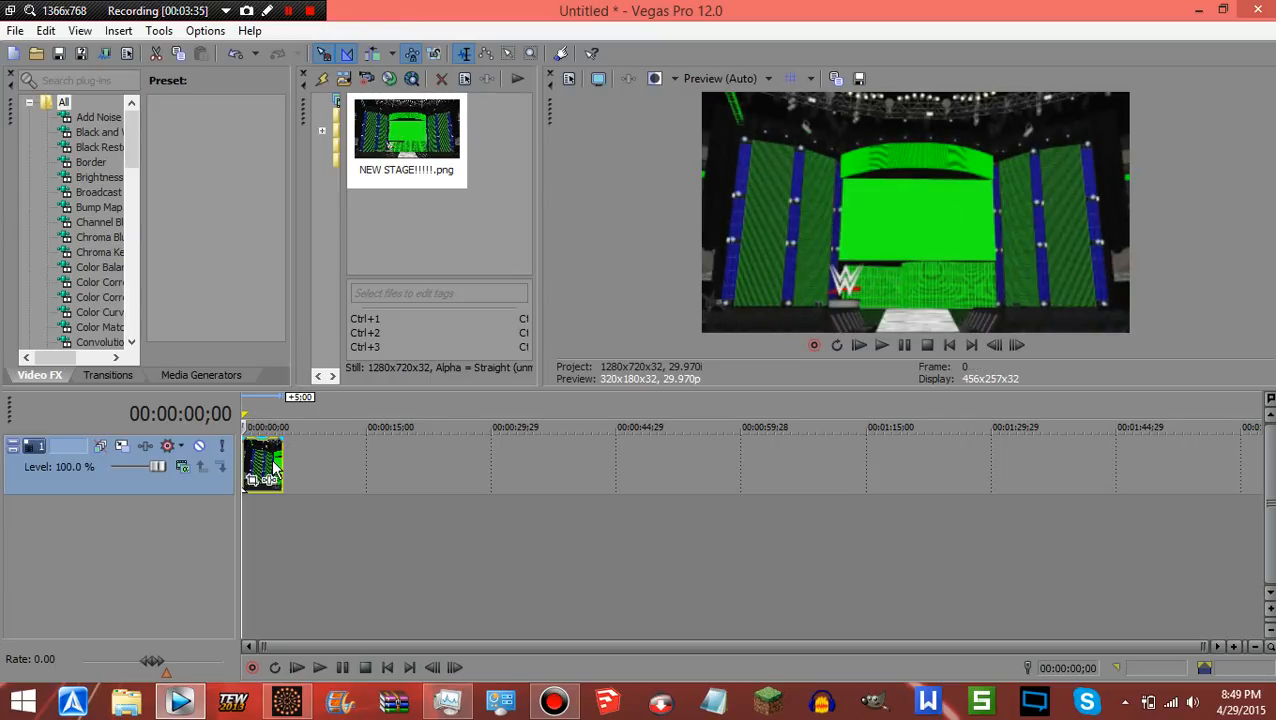
- Extend the stage picture on the timeline to 00:00:34;20 and return the playhead to the start
click(531, 472)
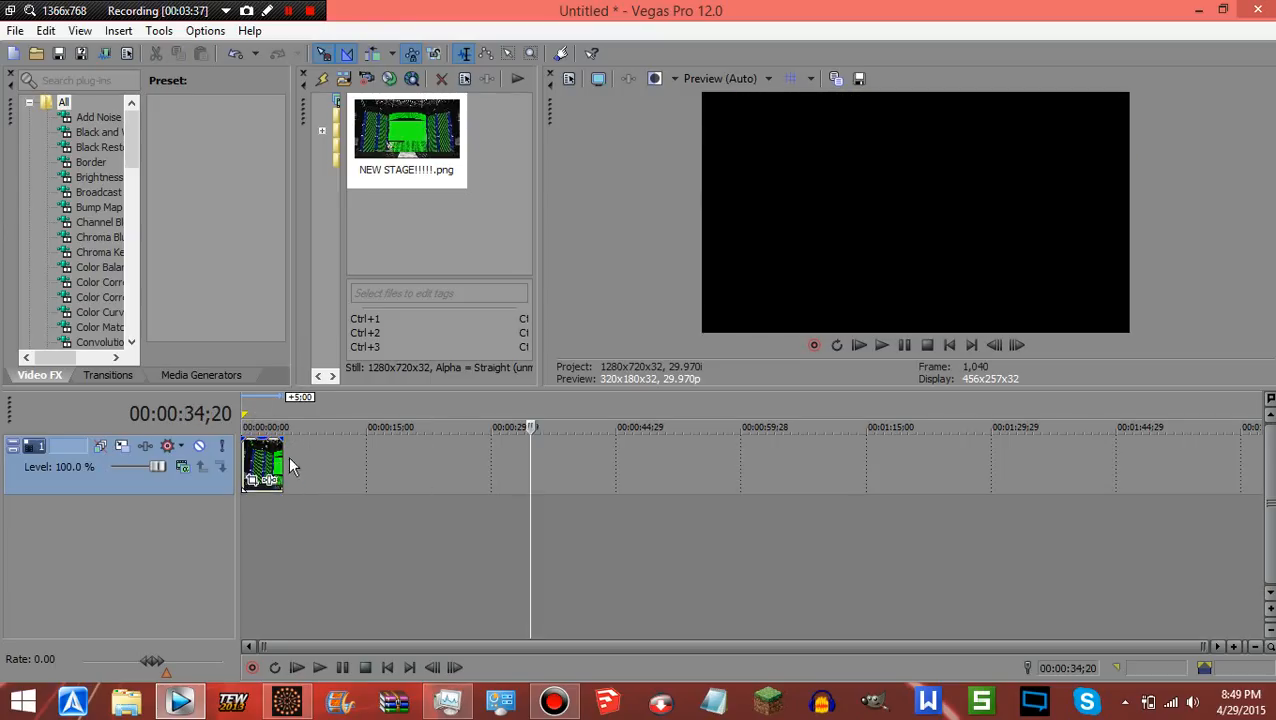
drag(282, 468, 520, 481)
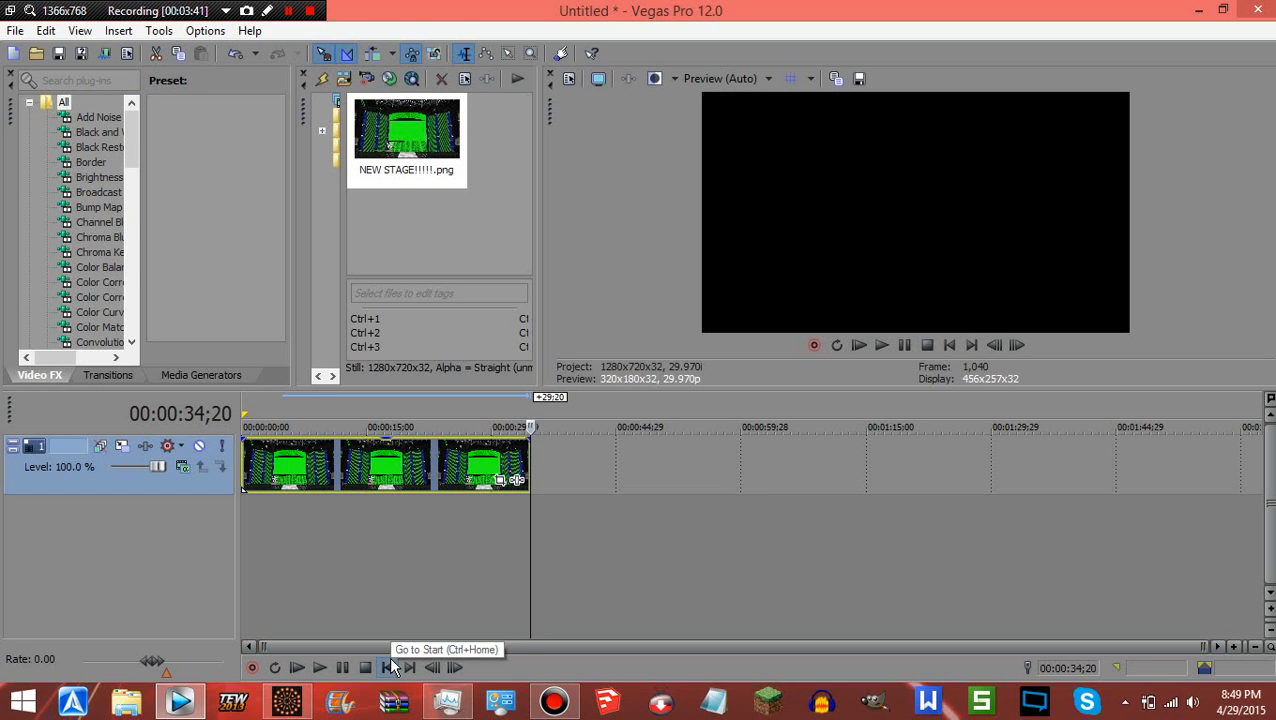
click(389, 667)
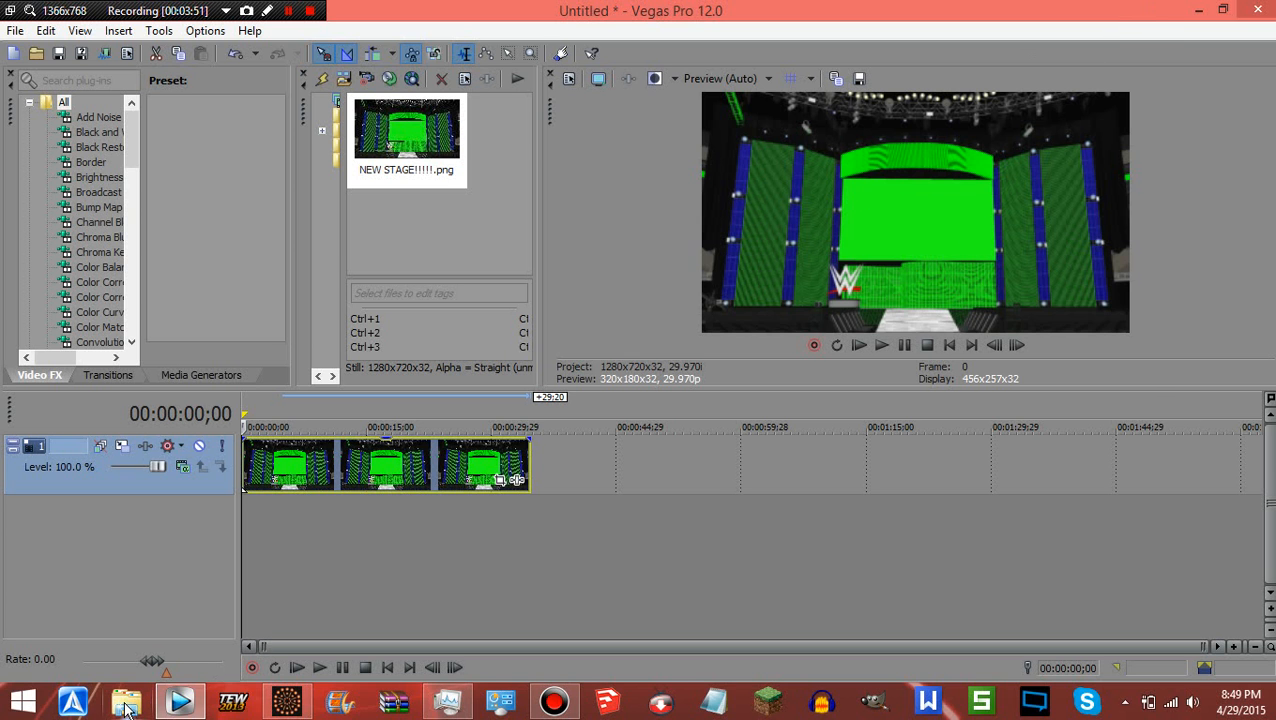
click(1195, 9)
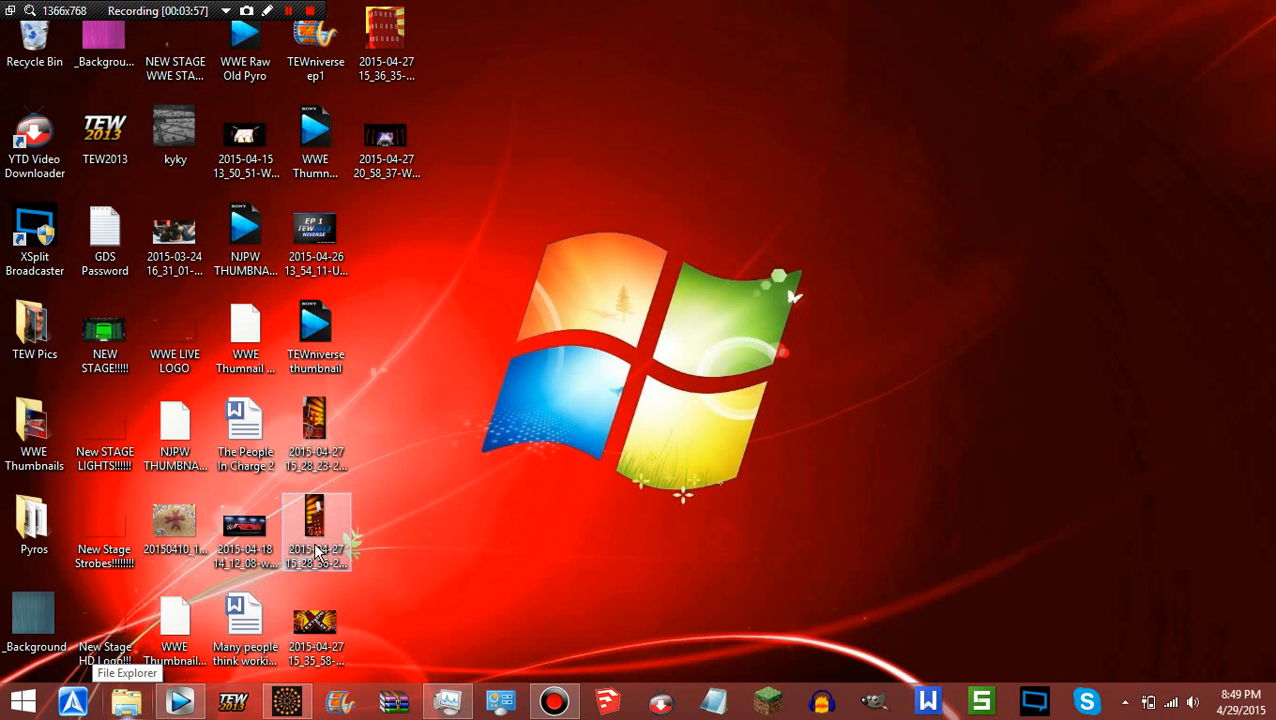
click(178, 703)
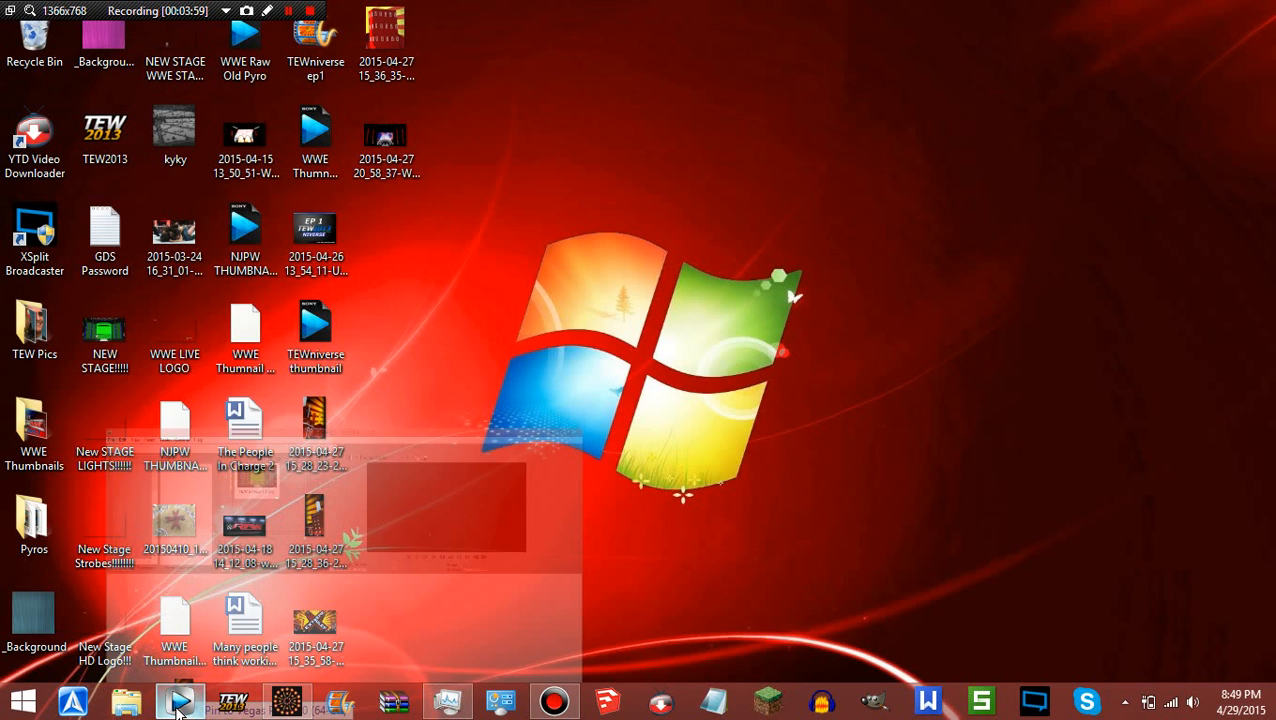
drag(178, 703, 221, 546)
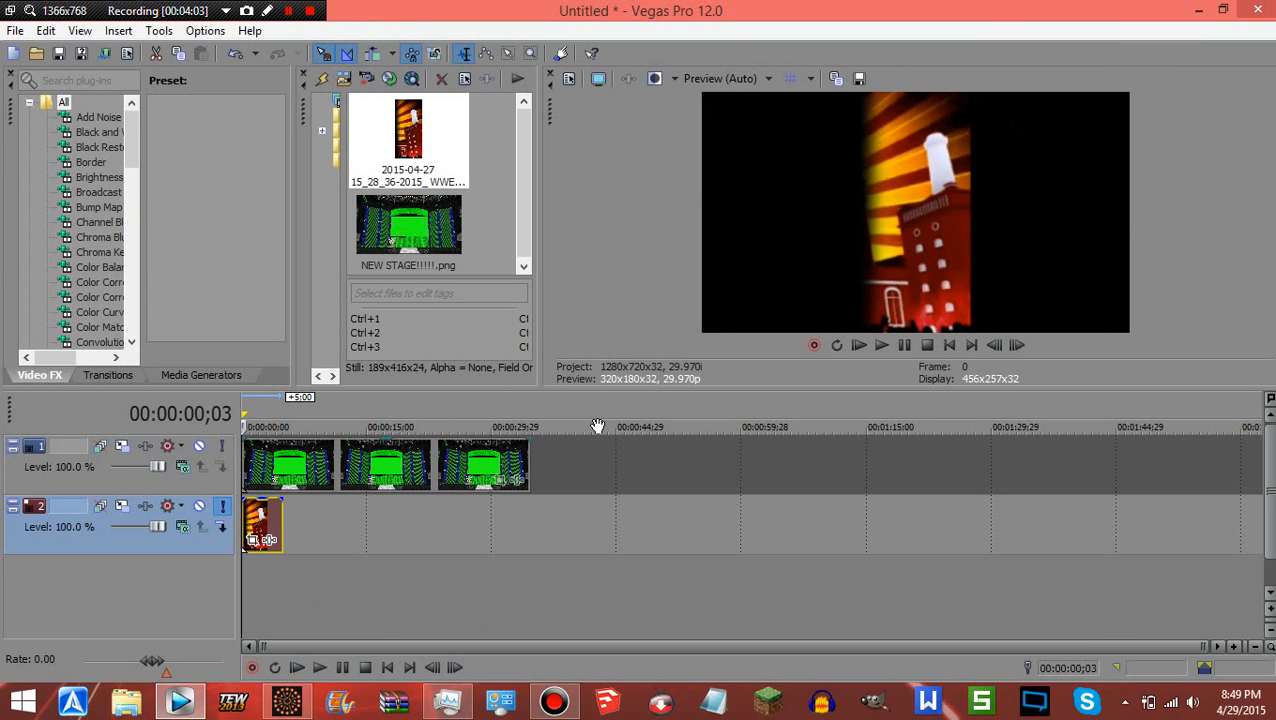
- Advance the playhead to 00:00:01;15 and turn off solo on track 2
key(Right)
key(Right)
key(Right)
key(Right)
key(Right)
key(Right)
key(Right)
key(Right)
key(Right)
key(Right)
key(Right)
key(Right)
key(Right)
key(Right)
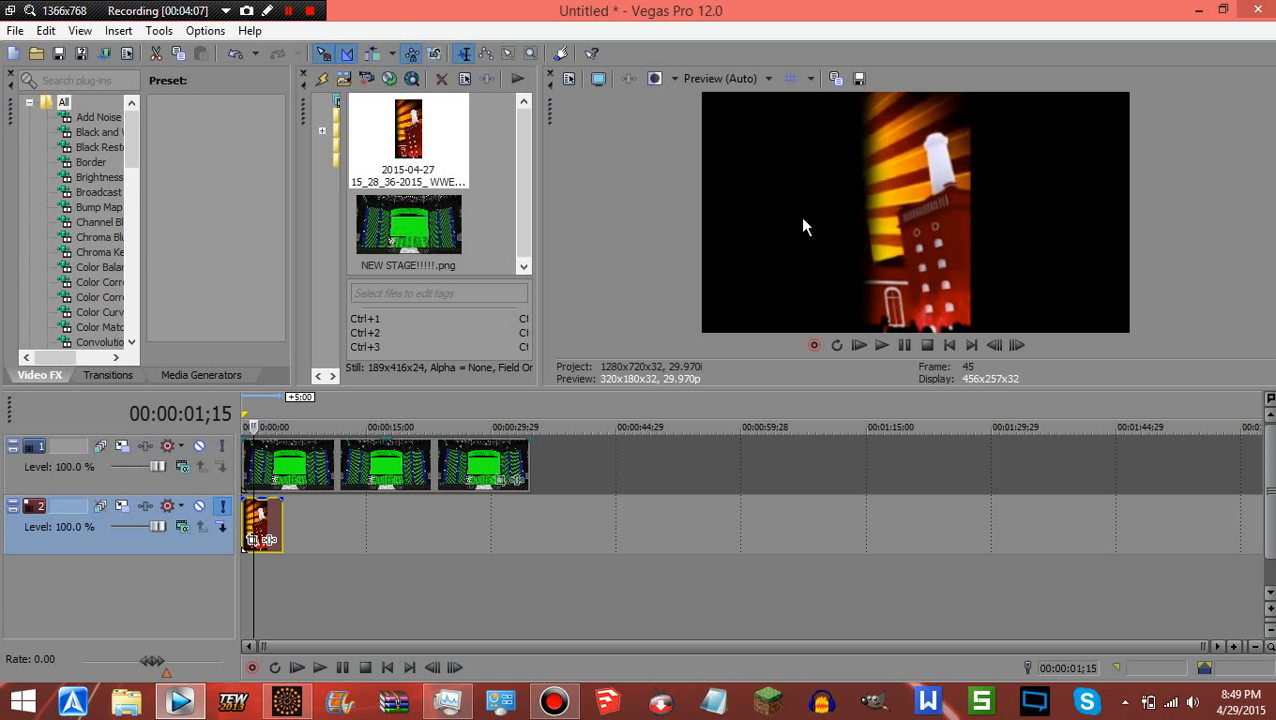
click(225, 512)
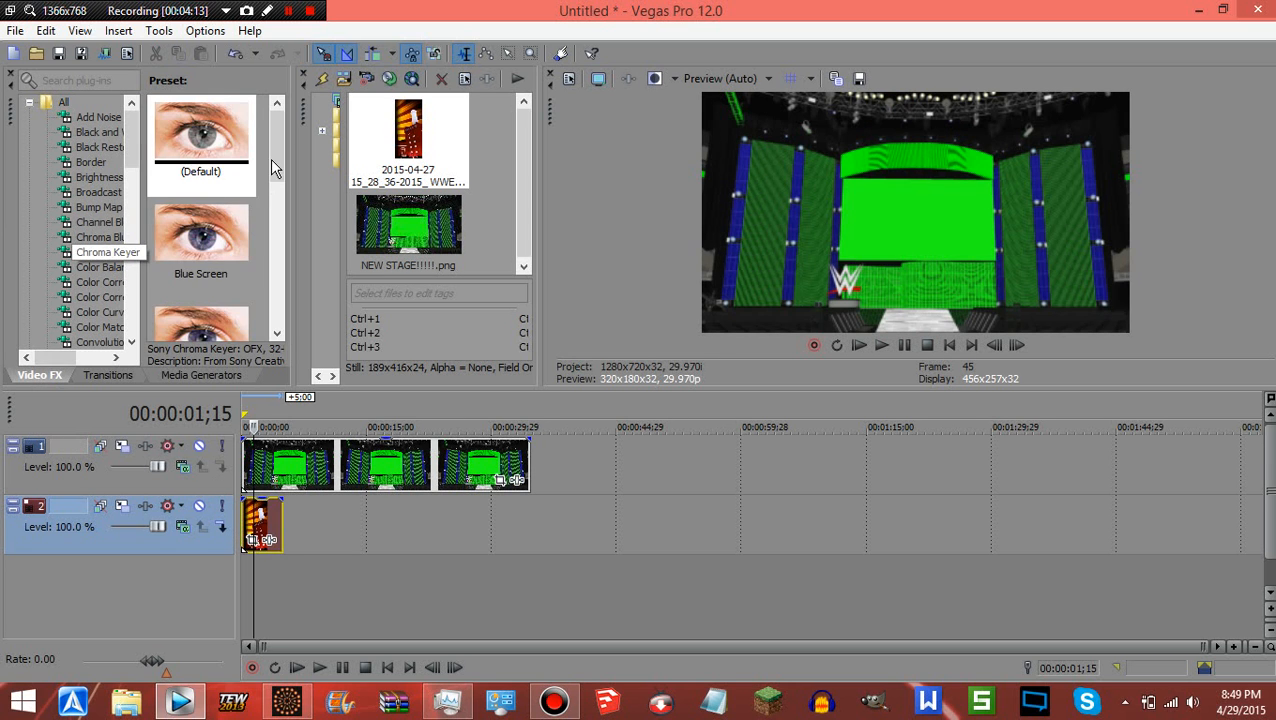
- Apply the Chroma Keyer's Blue Screen preset to the stage picture with low threshold 0.517 and high threshold 0.823
drag(274, 166, 273, 164)
drag(212, 235, 365, 462)
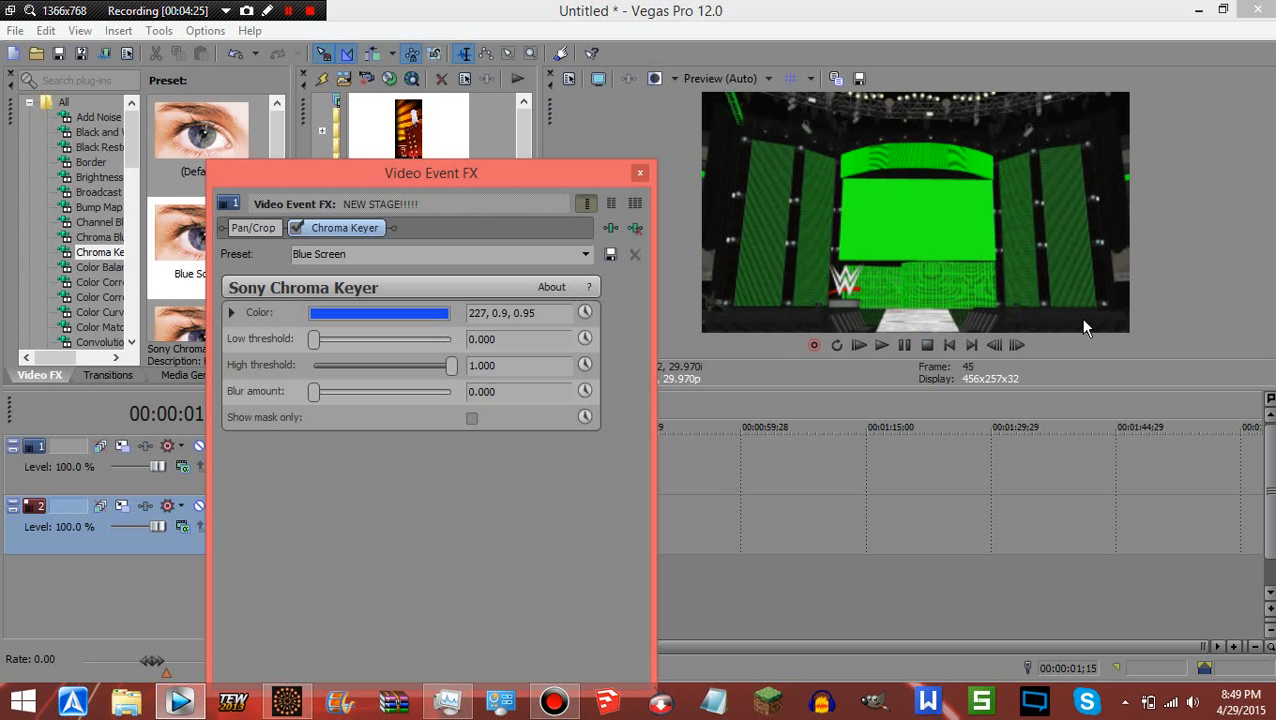
click(427, 365)
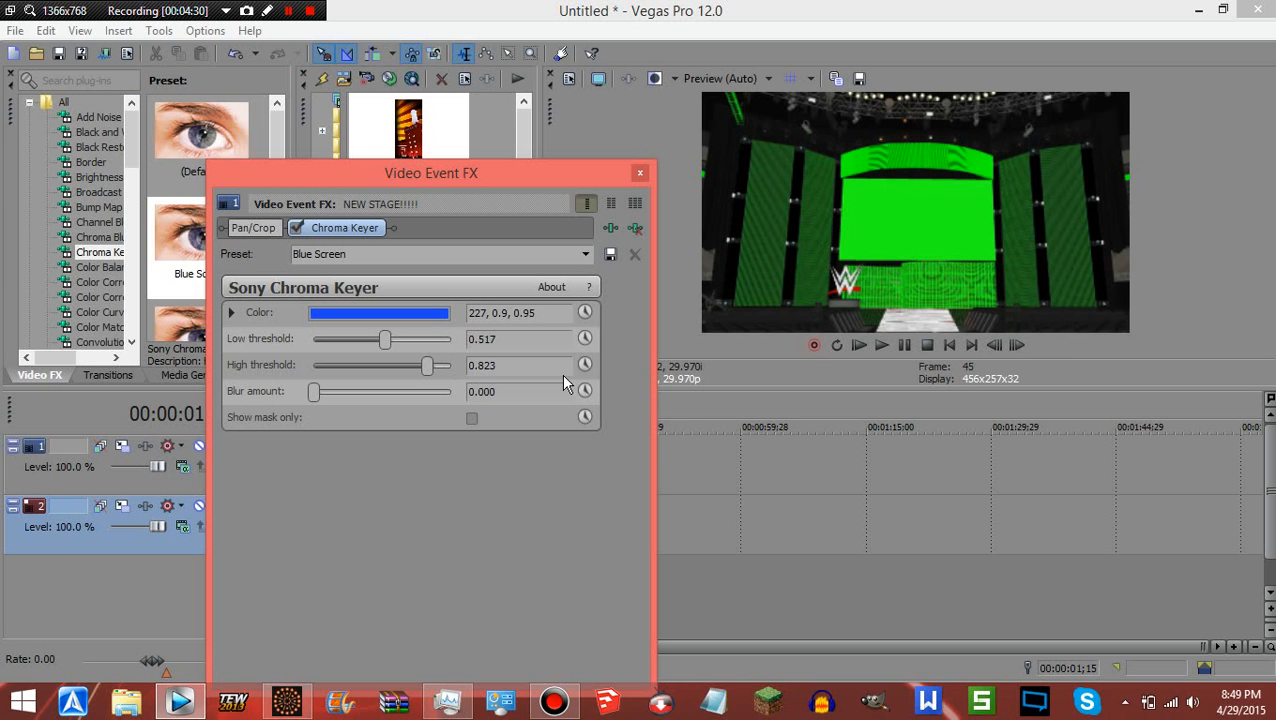
click(640, 173)
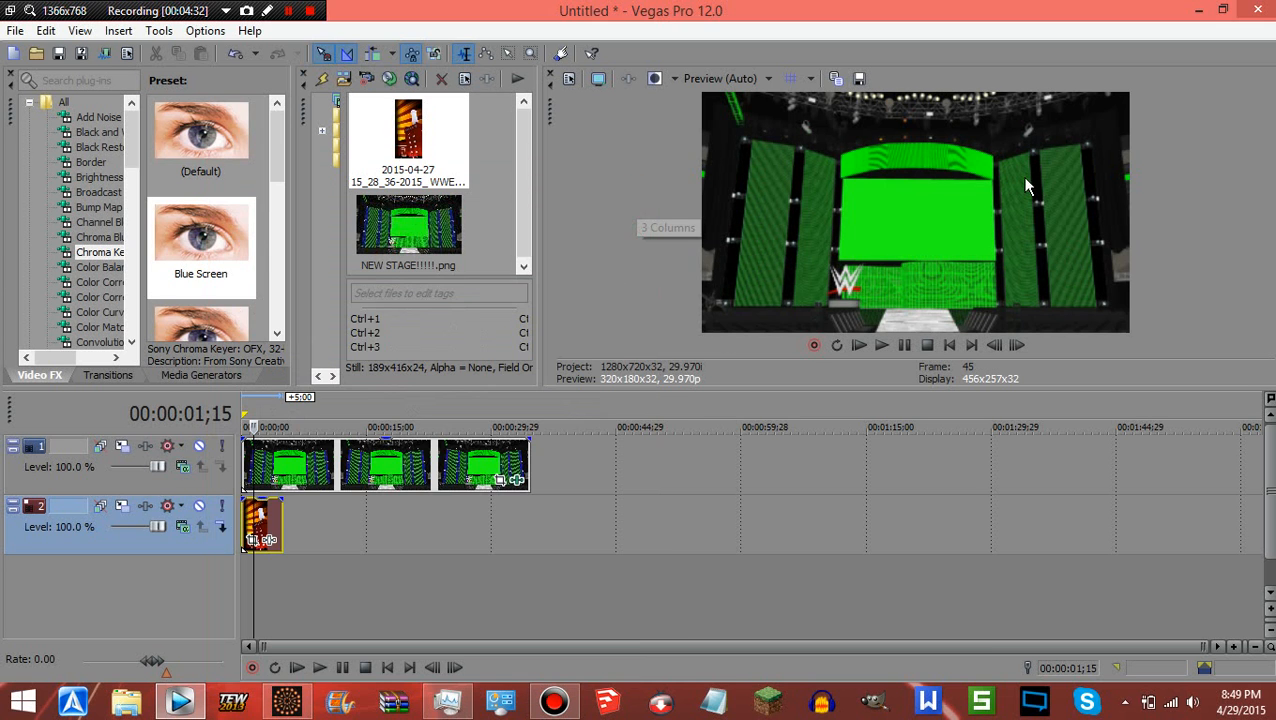
- Check track 2 soloed, then use Track Motion to move it behind the stage's left blue columns, at X -482.14, Y -109.29
click(222, 506)
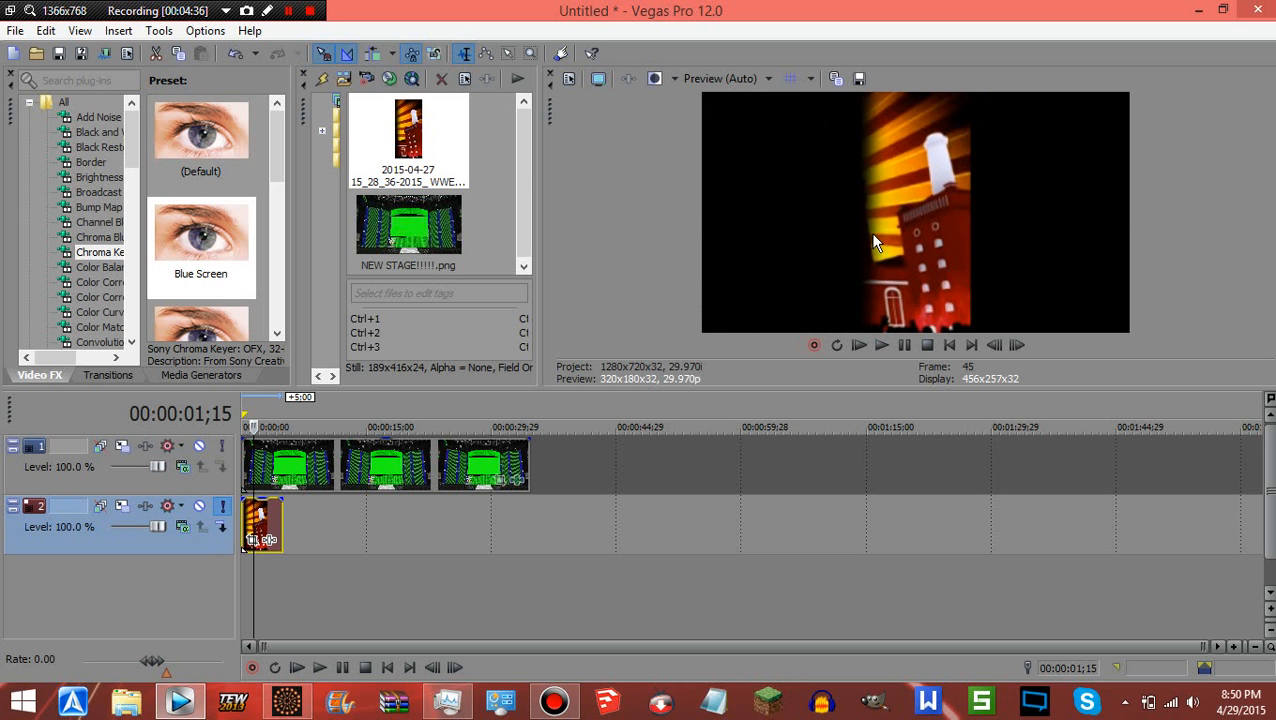
click(222, 506)
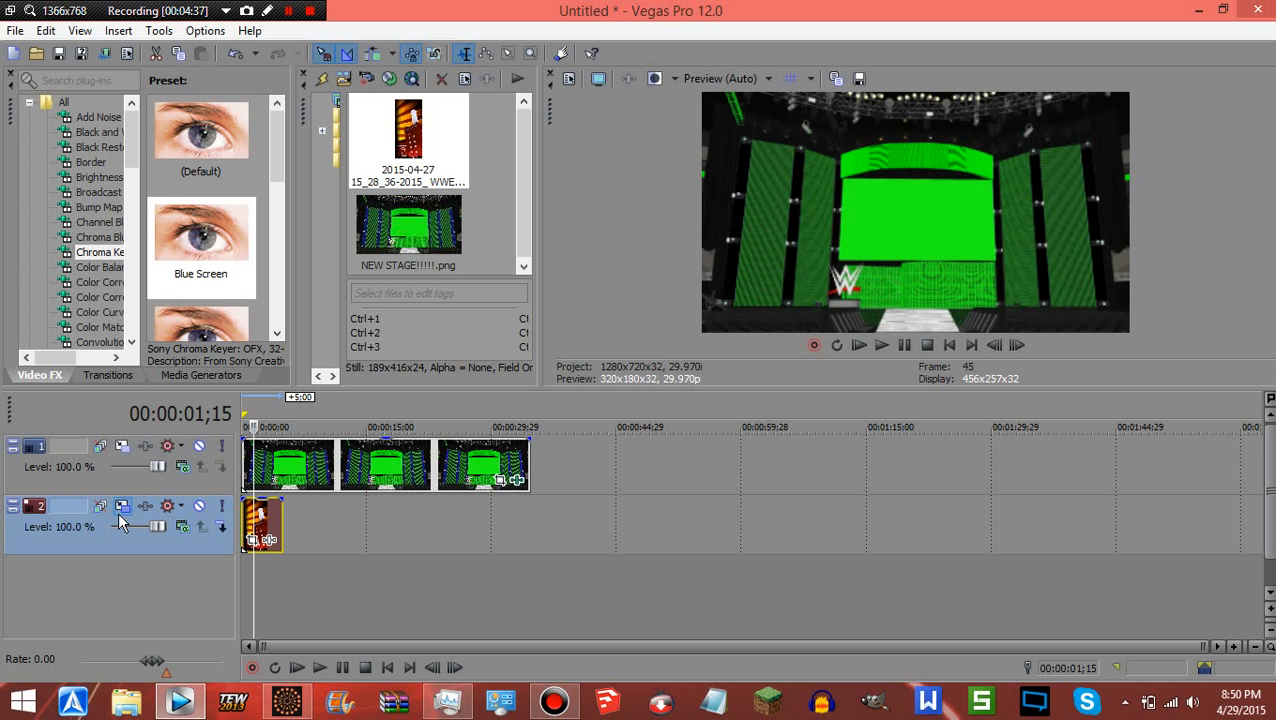
click(122, 506)
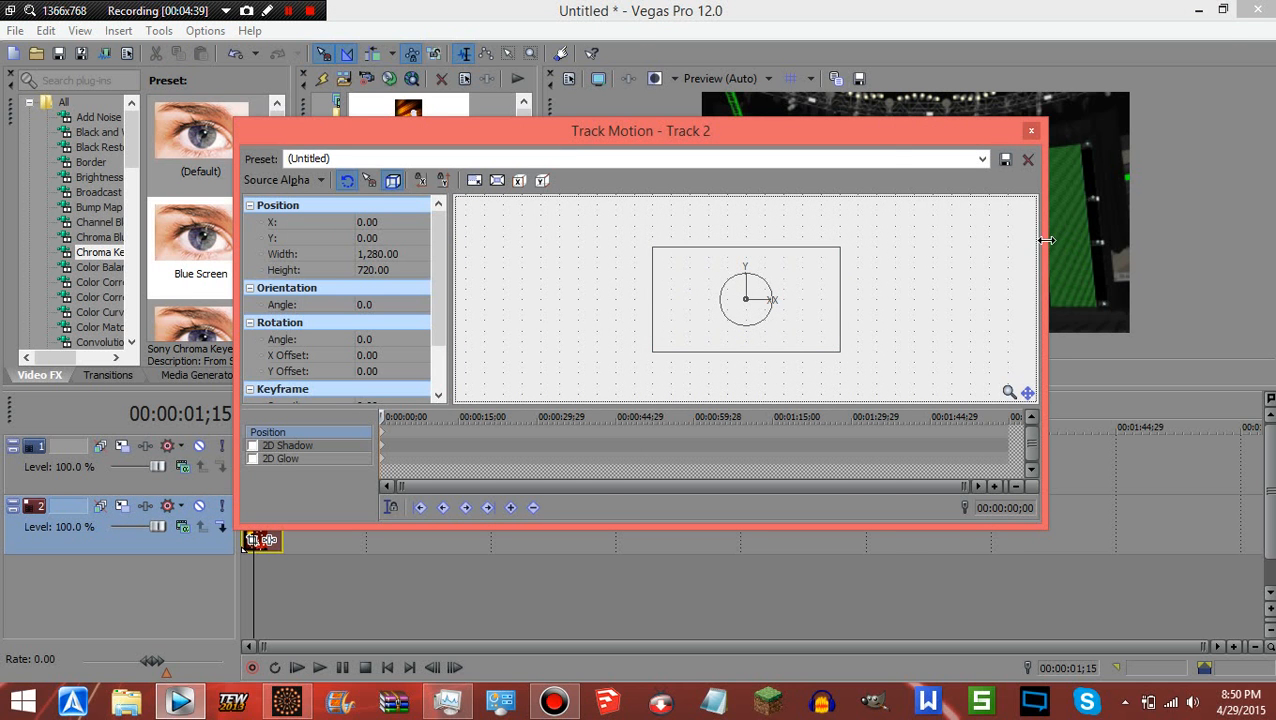
drag(1050, 235, 688, 340)
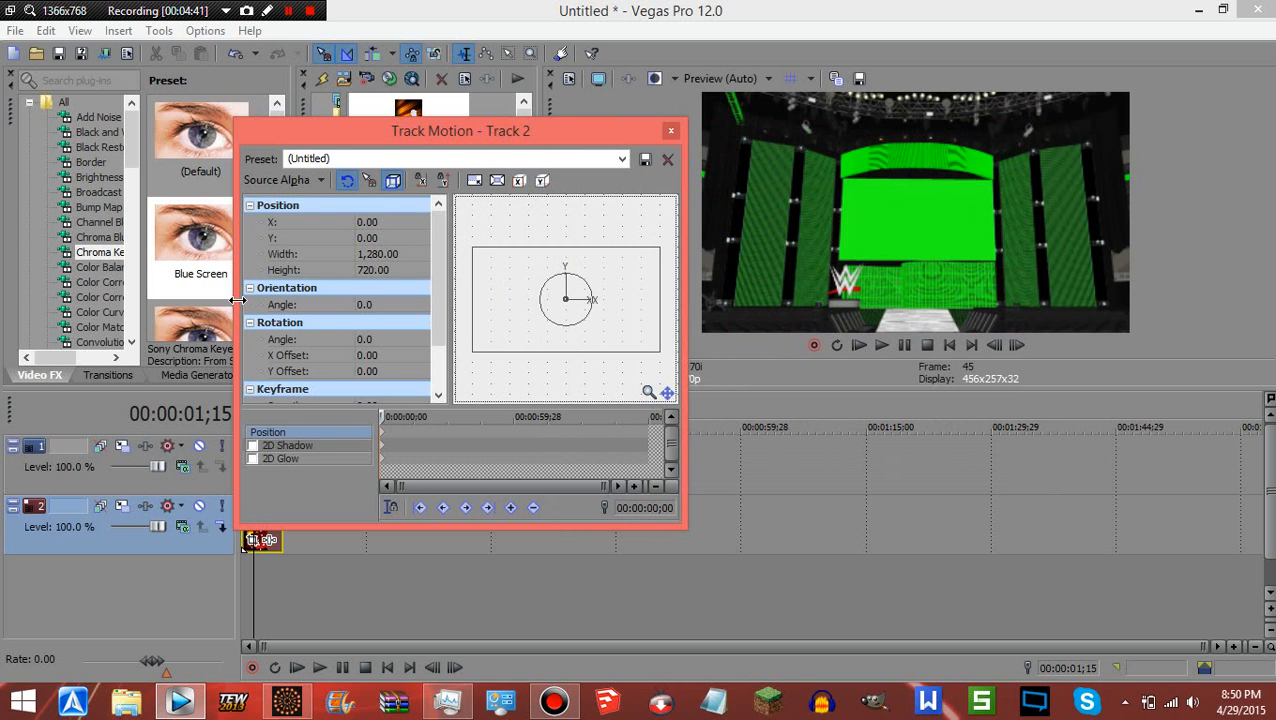
drag(237, 300, 153, 300)
drag(507, 306, 443, 313)
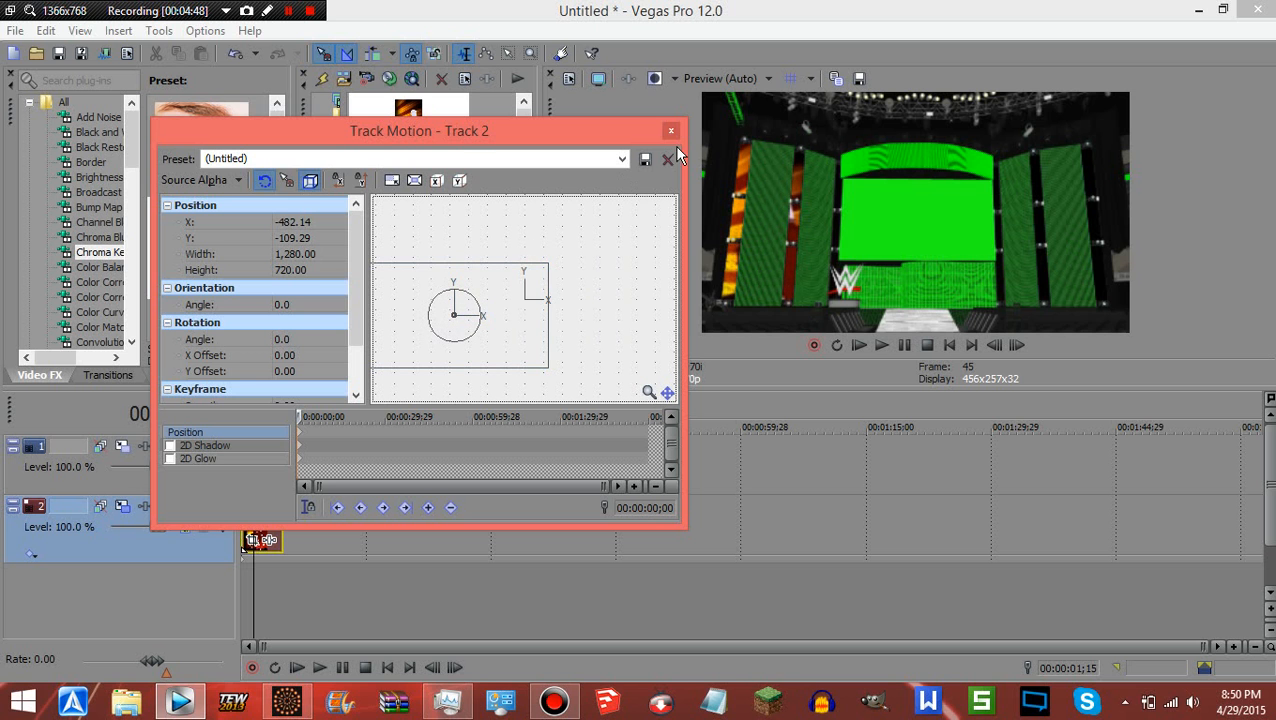
click(671, 129)
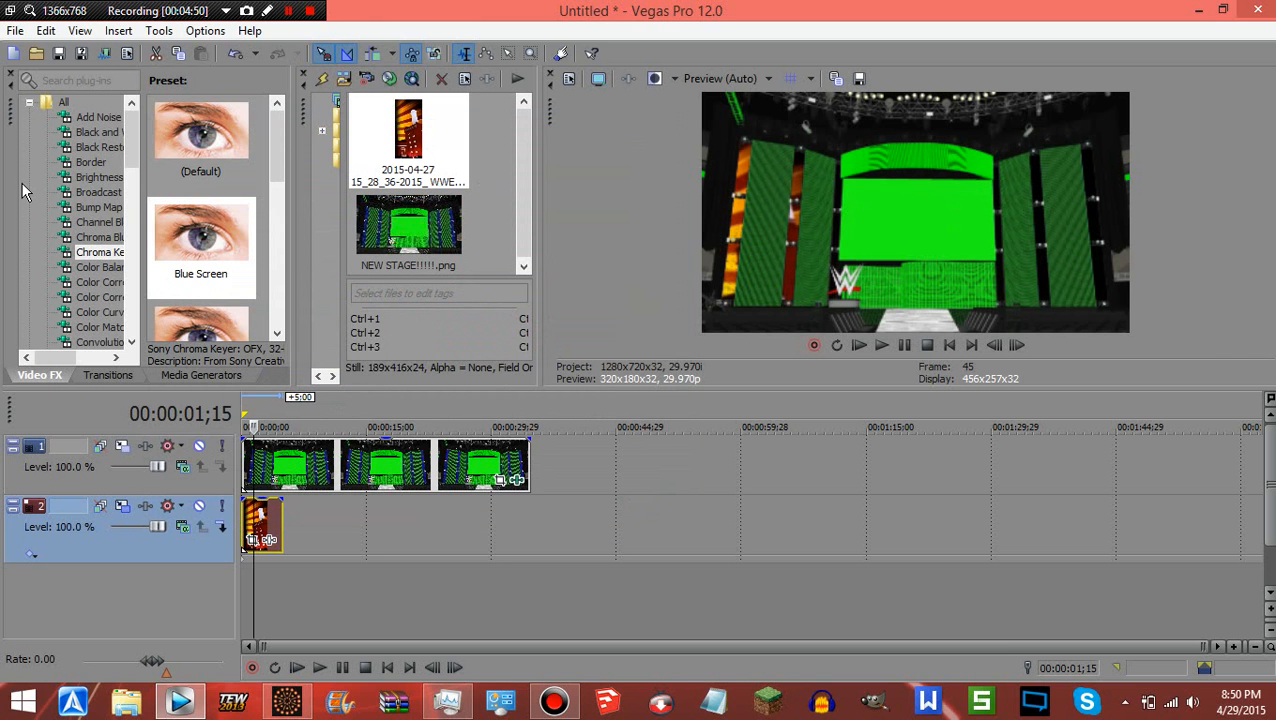
- Save a snapshot of the current preview frame as the PNG file Image74 in Documents
click(14, 32)
click(490, 371)
click(858, 78)
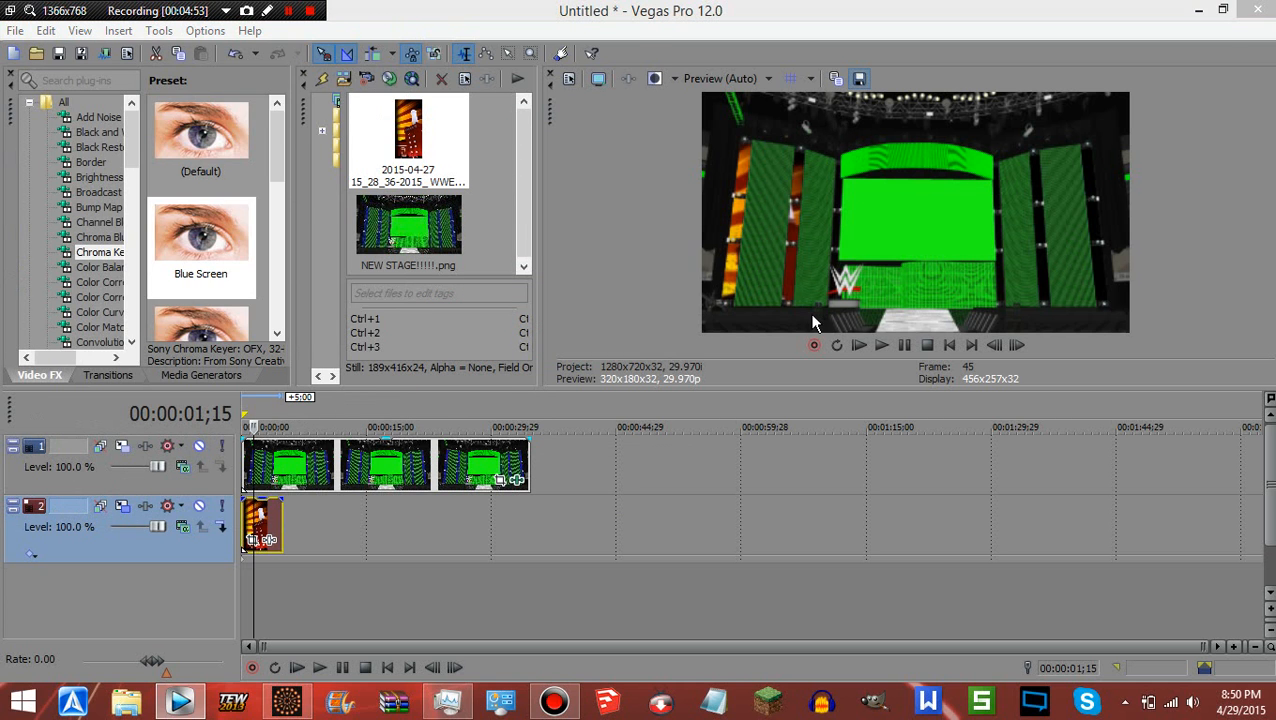
click(826, 484)
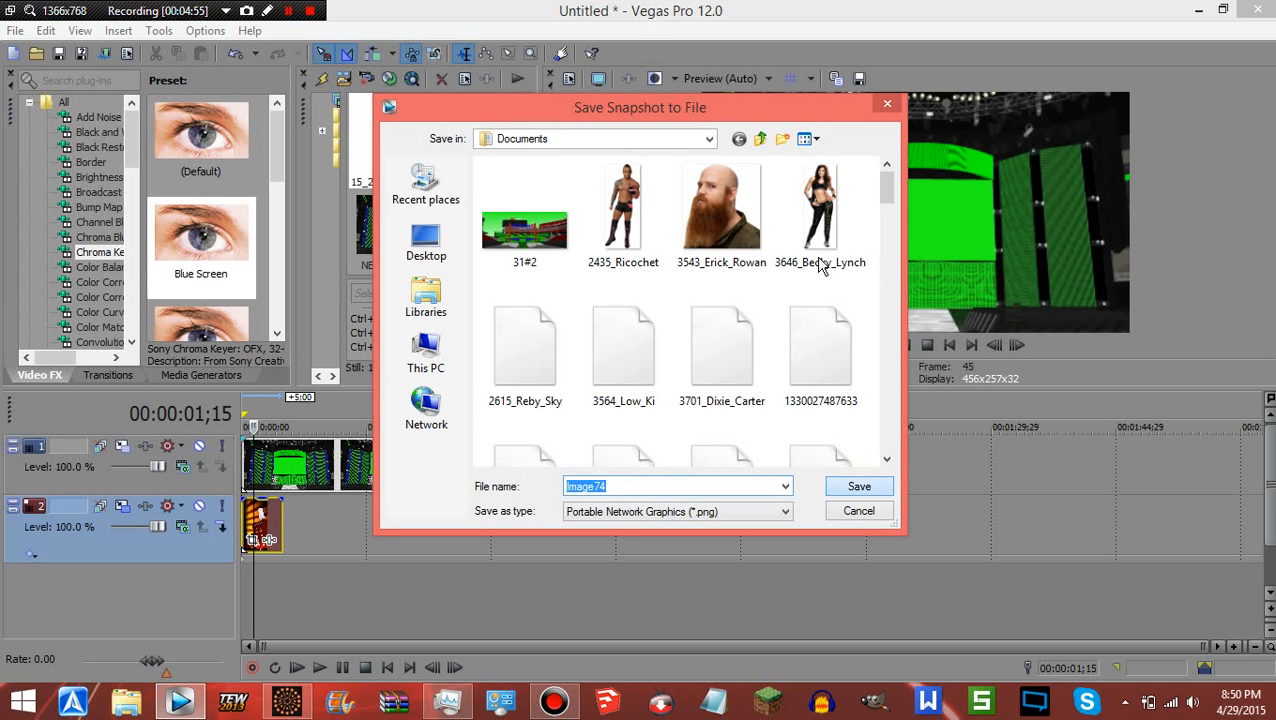
- Delete everything on the timeline and place the Image74.png snapshot on it as a new track
click(202, 485)
key(ctrl+a)
key(Delete)
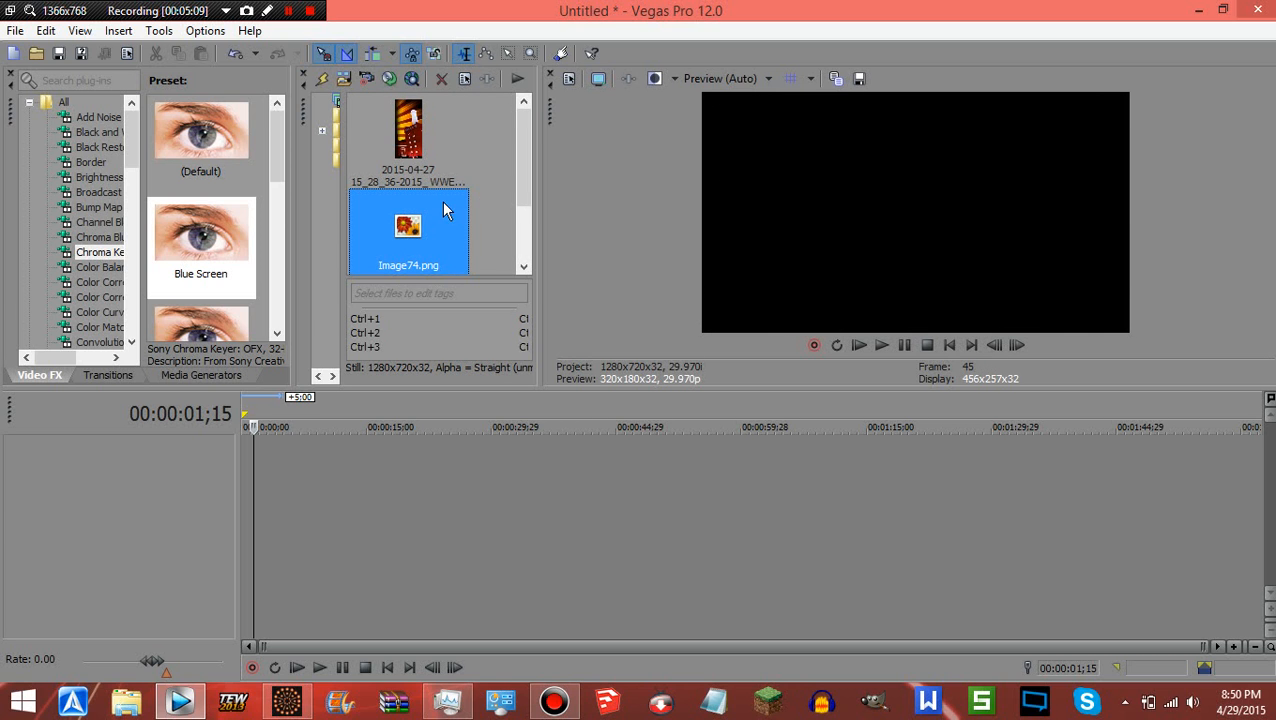
drag(305, 531, 300, 530)
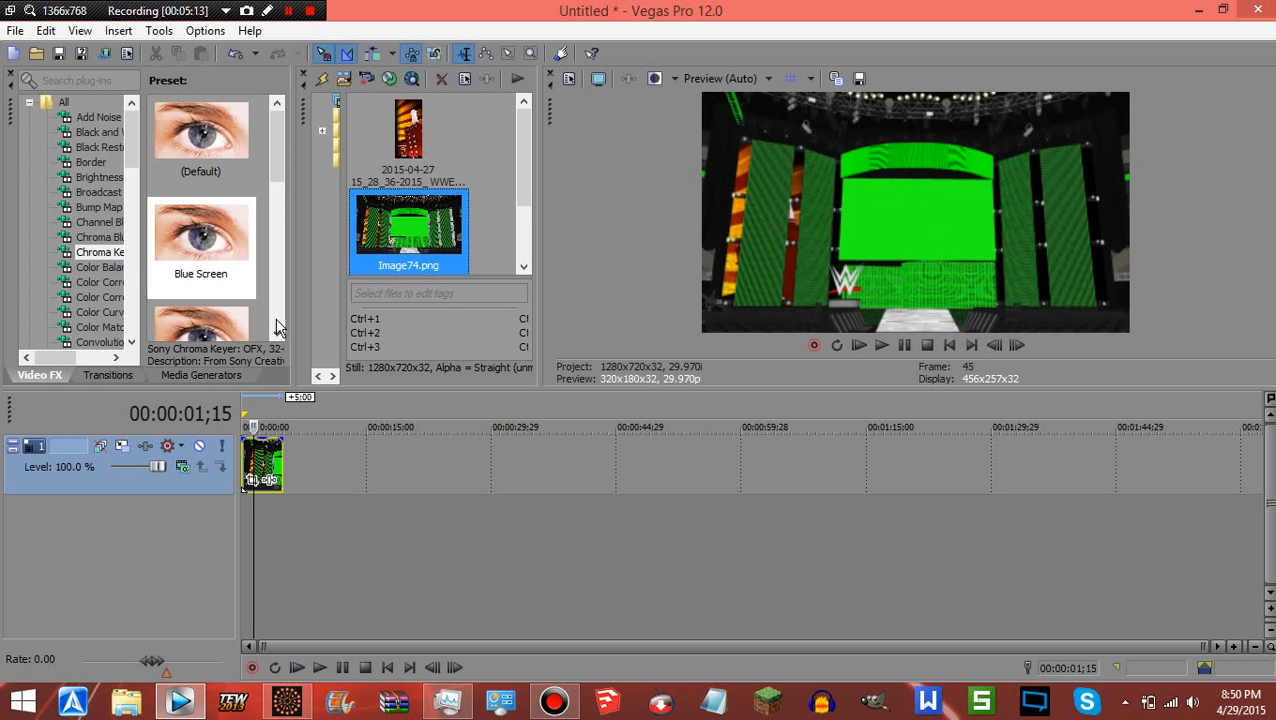
- Apply the Chroma Keyer's Green Screen preset to the Image74 event and set its high threshold to 0.837
click(100, 252)
scroll(221, 268, down, 1)
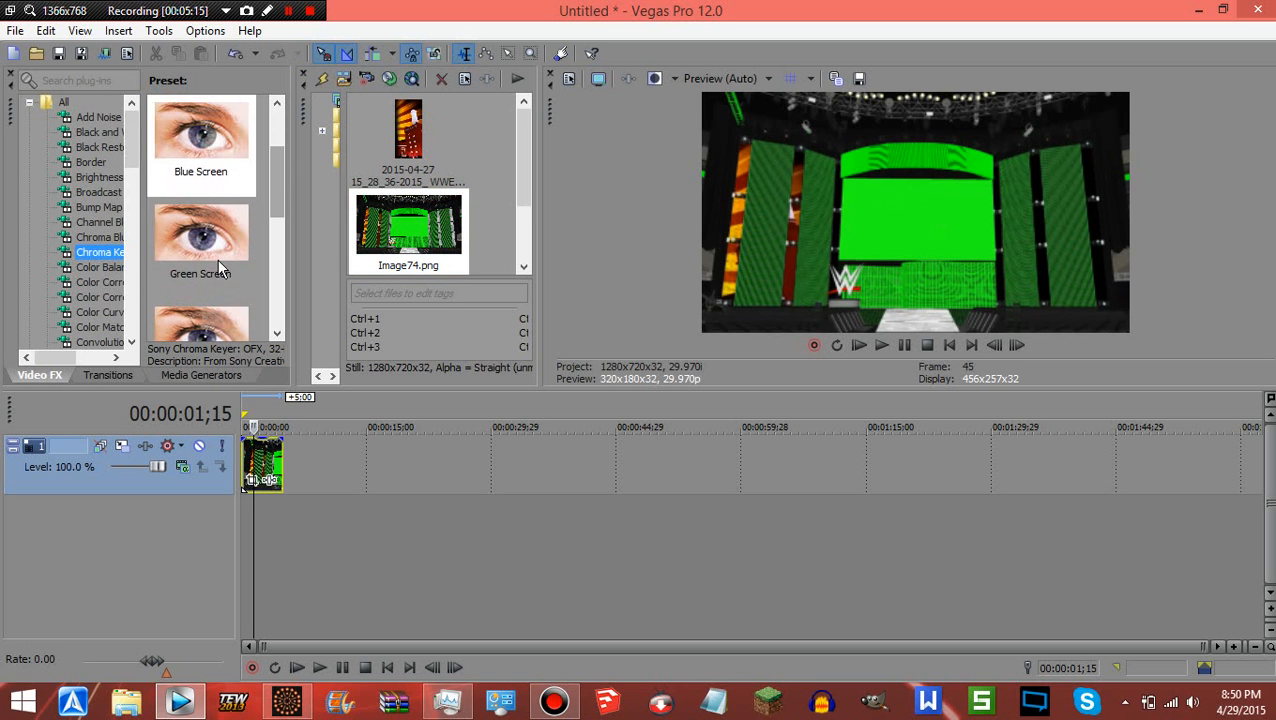
drag(217, 259, 256, 441)
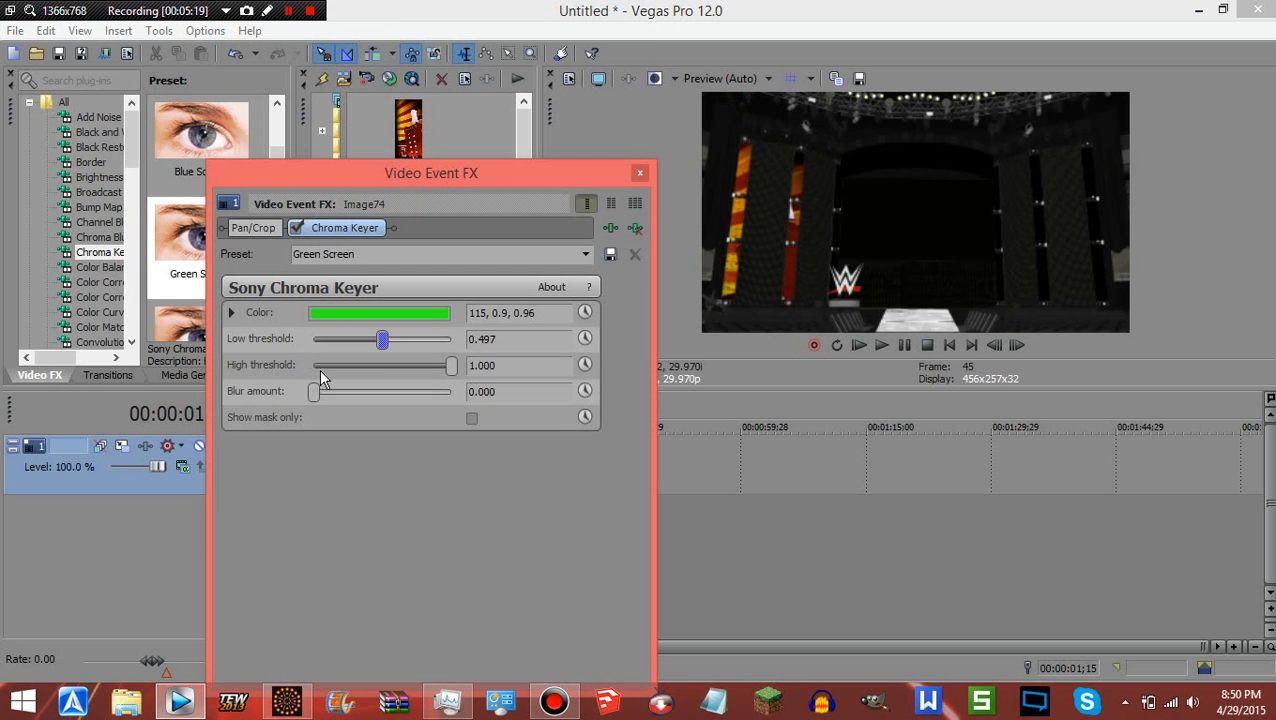
drag(451, 366, 432, 377)
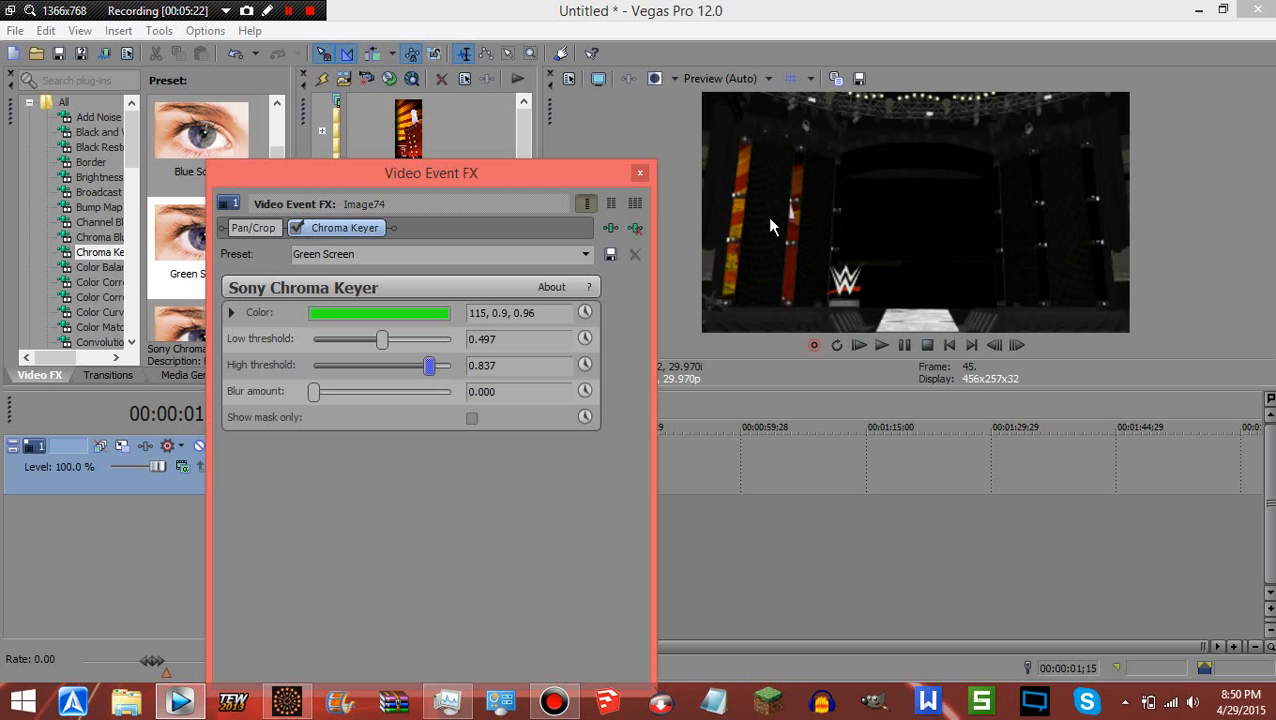
click(639, 175)
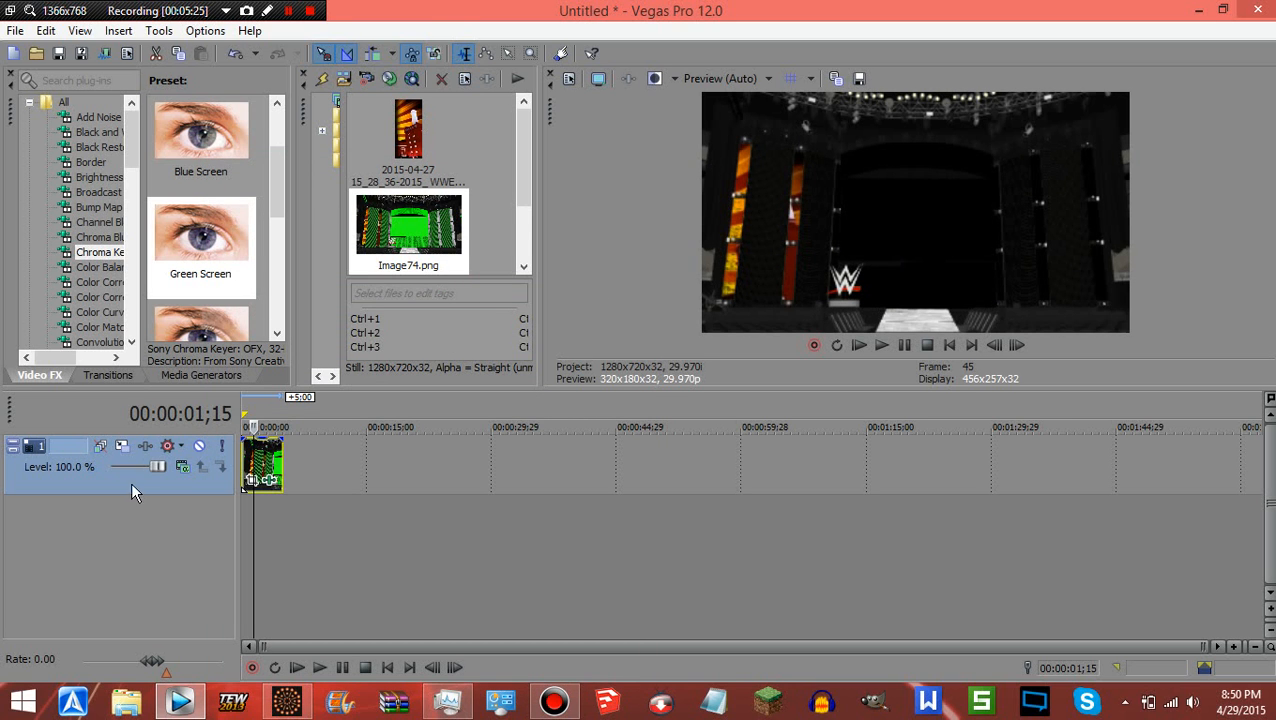
- Try the tall 2015-04-27 picture on a track below Image74, fitting it behind the centre screen at 1,562.86 by 250.71, and delete that track
click(408, 140)
drag(408, 140, 262, 522)
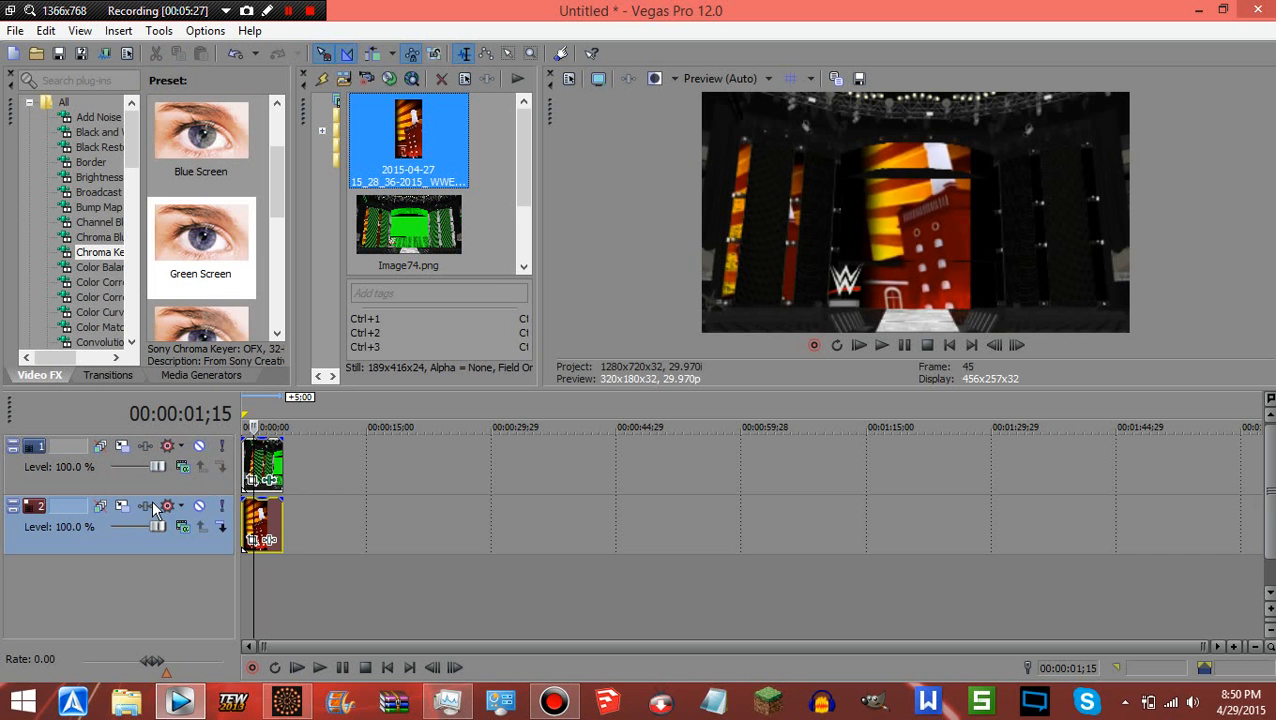
click(121, 505)
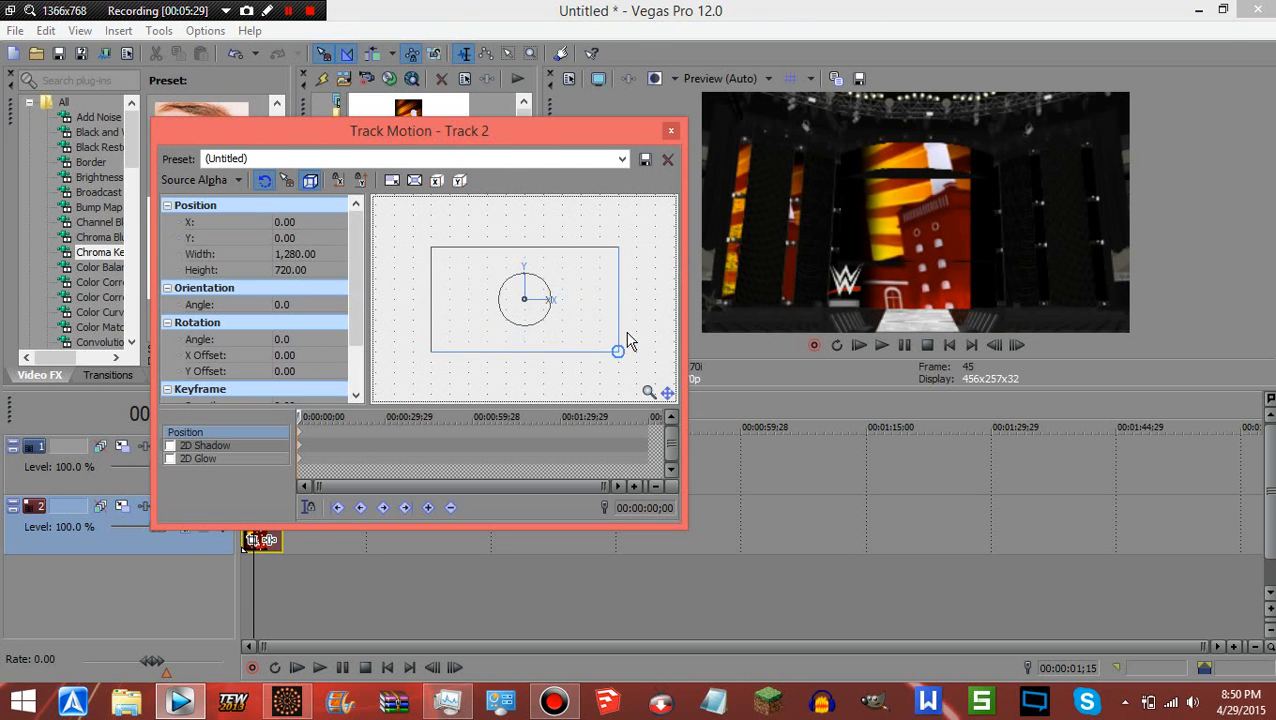
drag(618, 350, 638, 320)
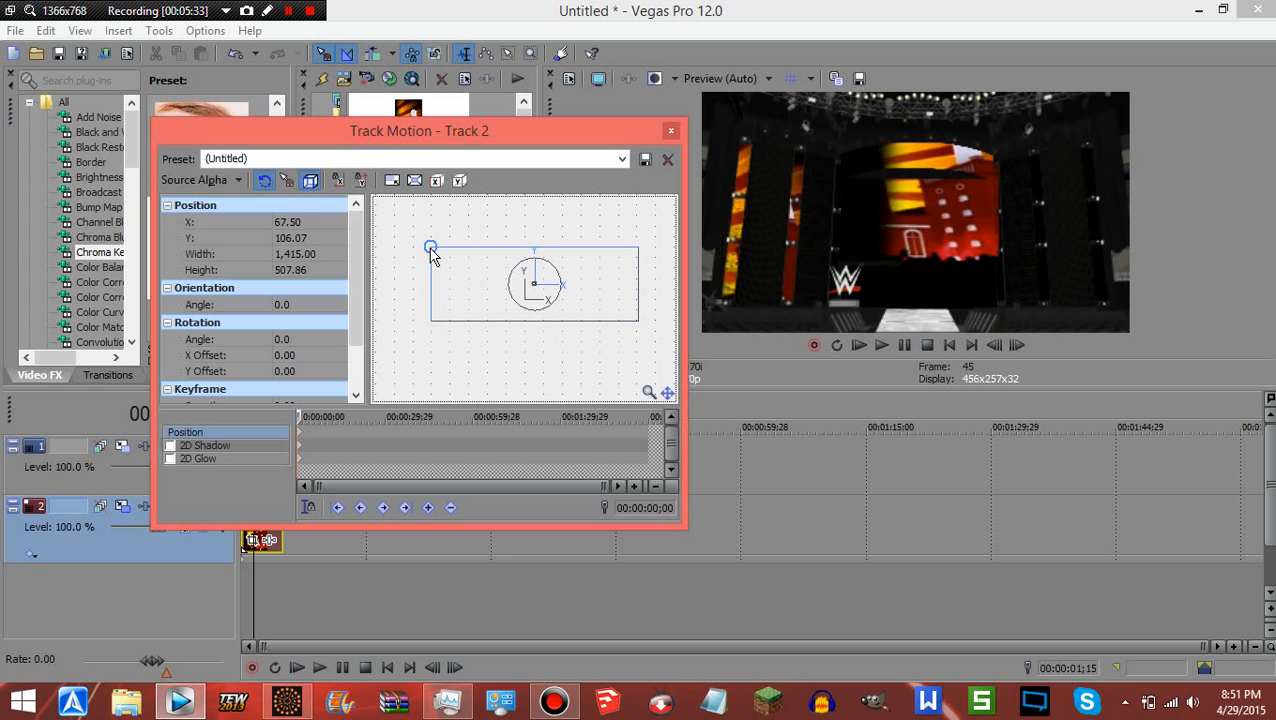
drag(430, 250, 409, 290)
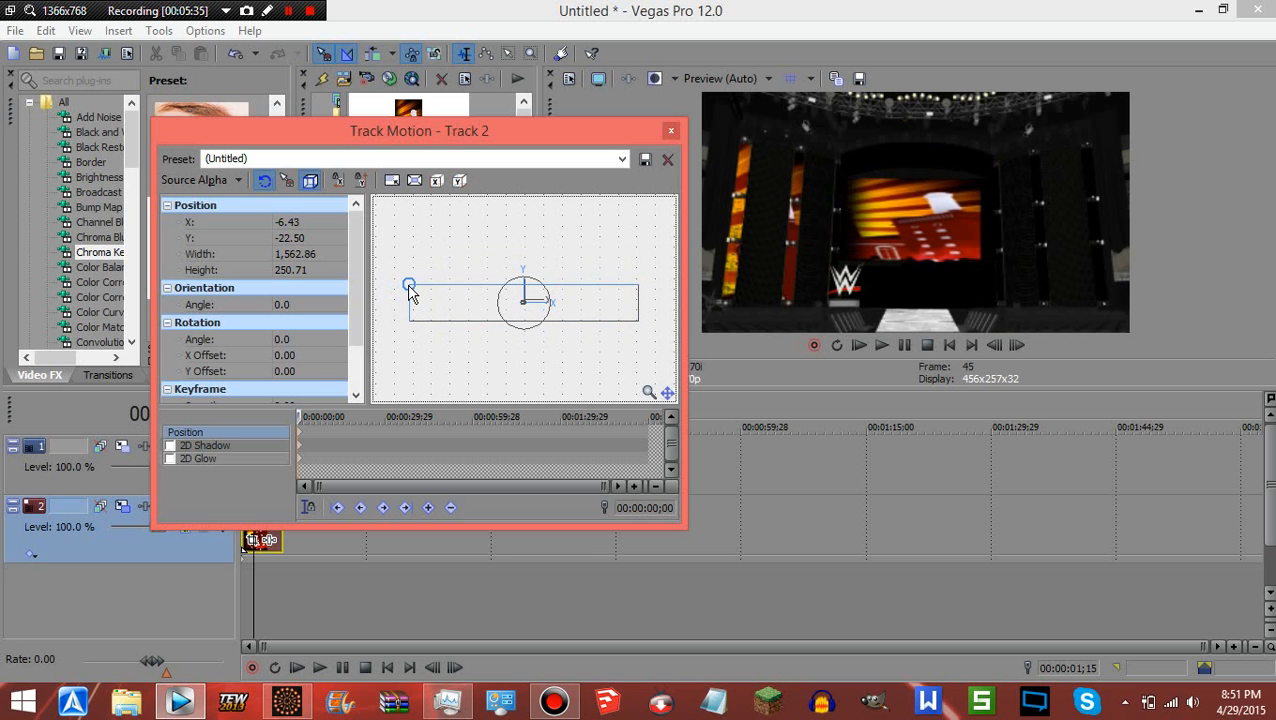
click(671, 130)
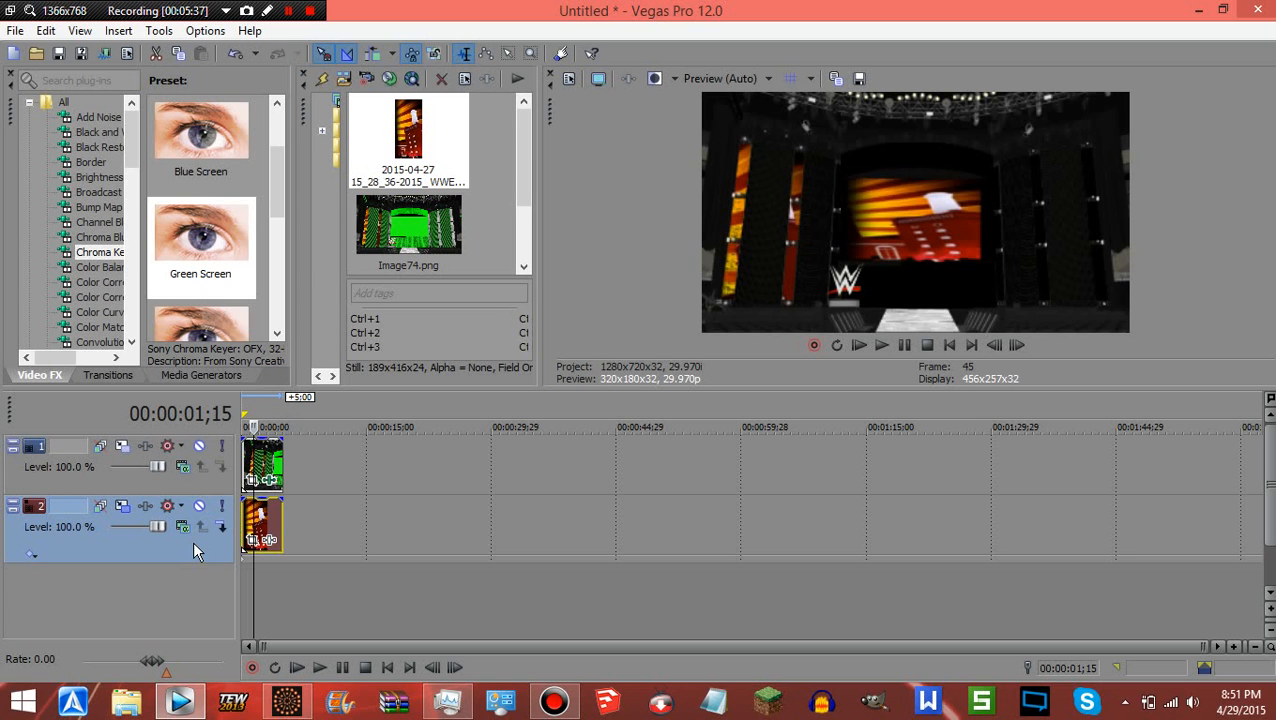
key(Delete)
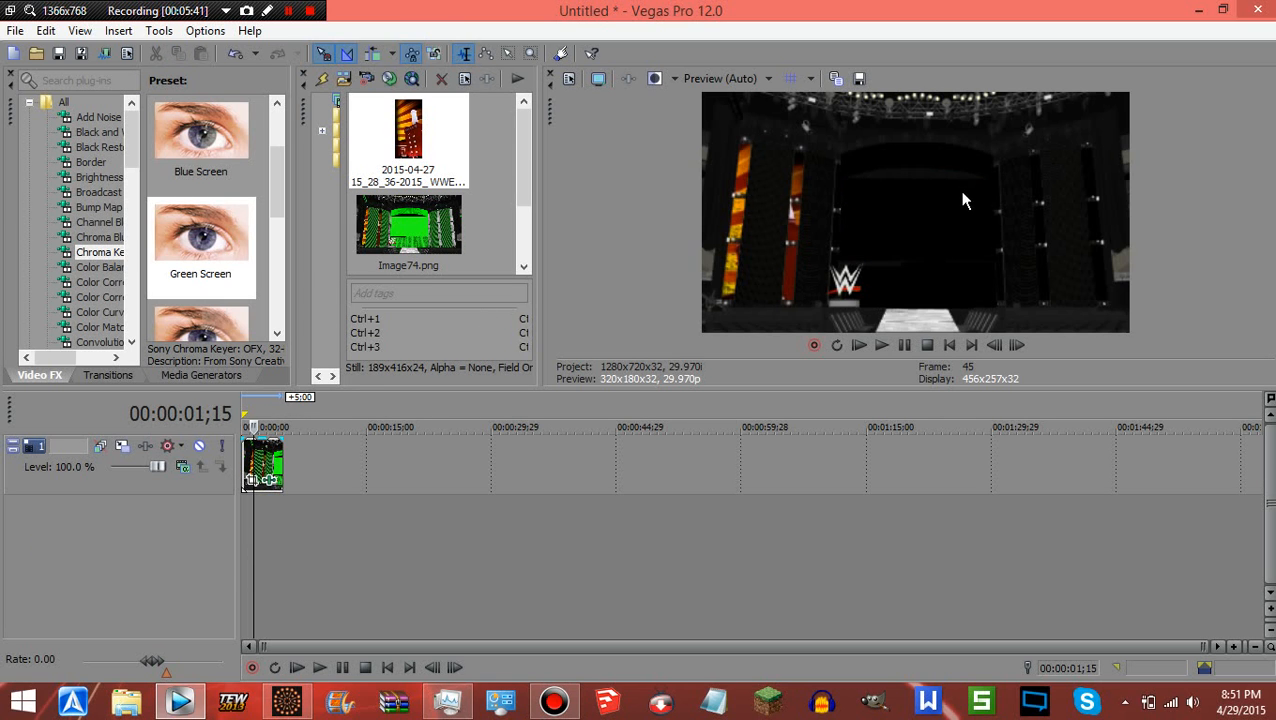
- Mask the Image74 event with a rectangle over the picture's lower-right corner, centred at about X 1,082.8, Y 694.5
click(250, 482)
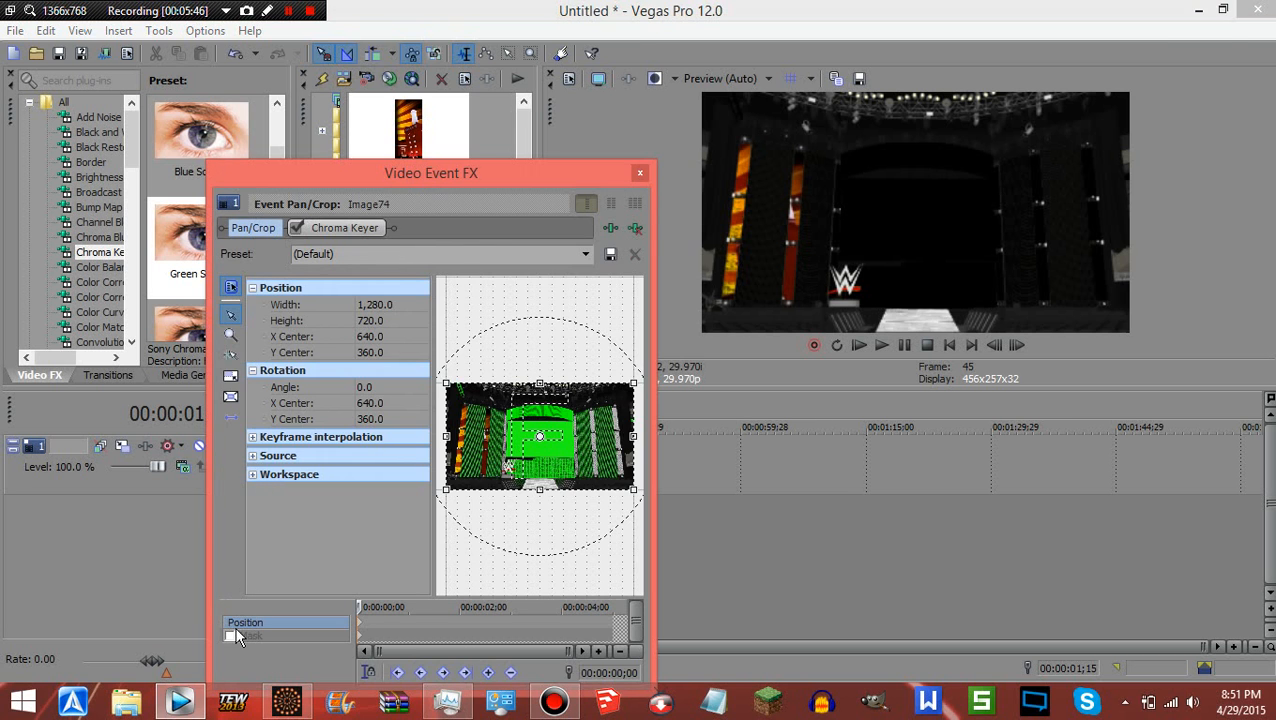
click(230, 636)
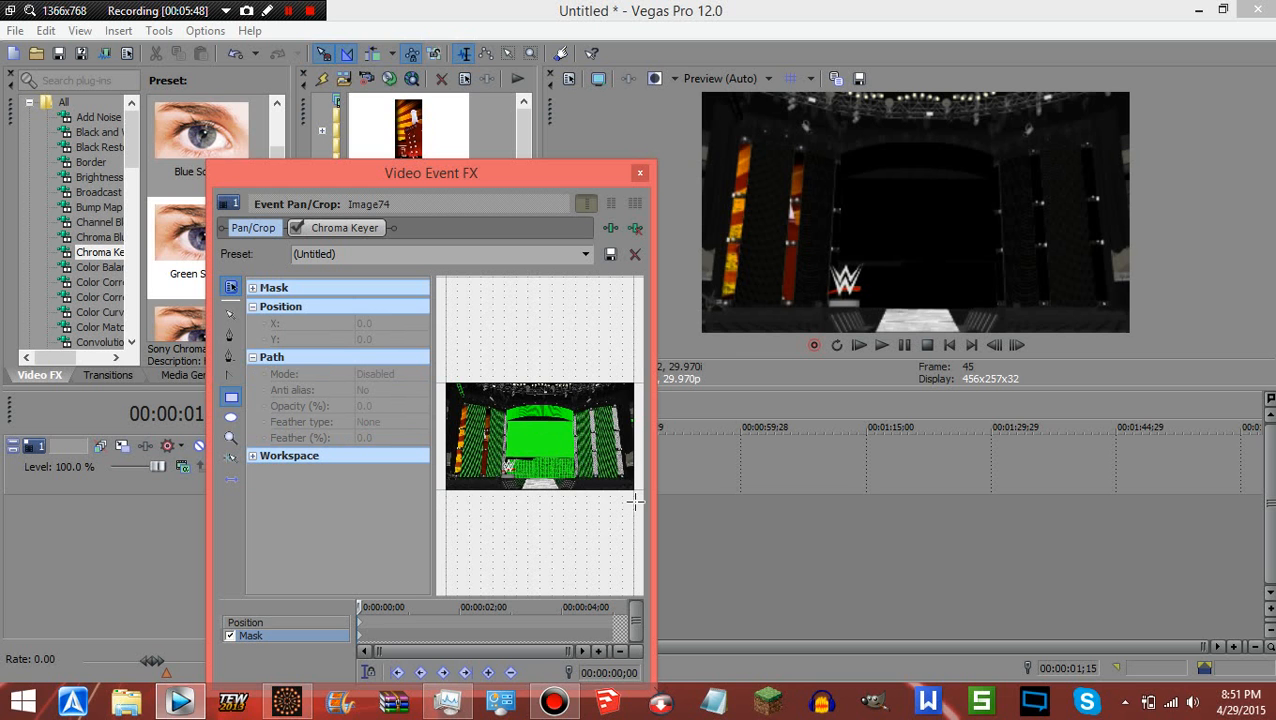
drag(640, 505, 567, 466)
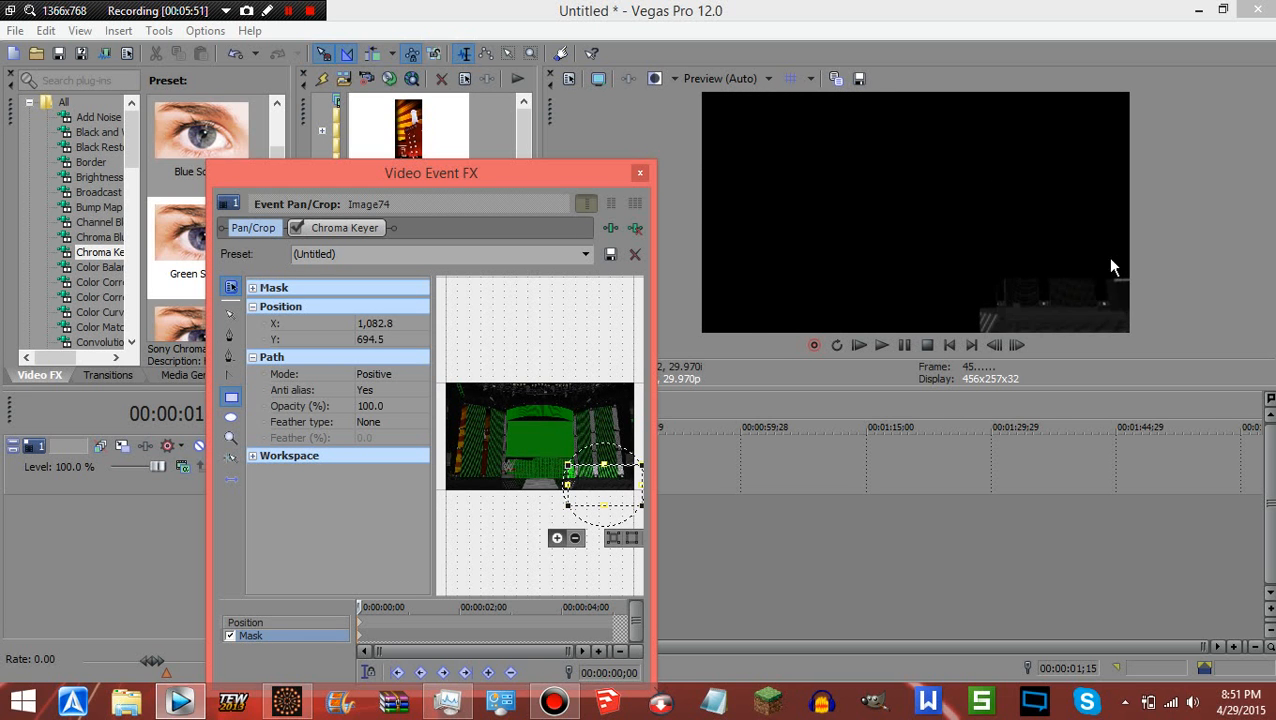
click(640, 178)
- Use Track Motion to move the masked track 1 to X -192.86, Y 64.29, and delete the track
click(122, 446)
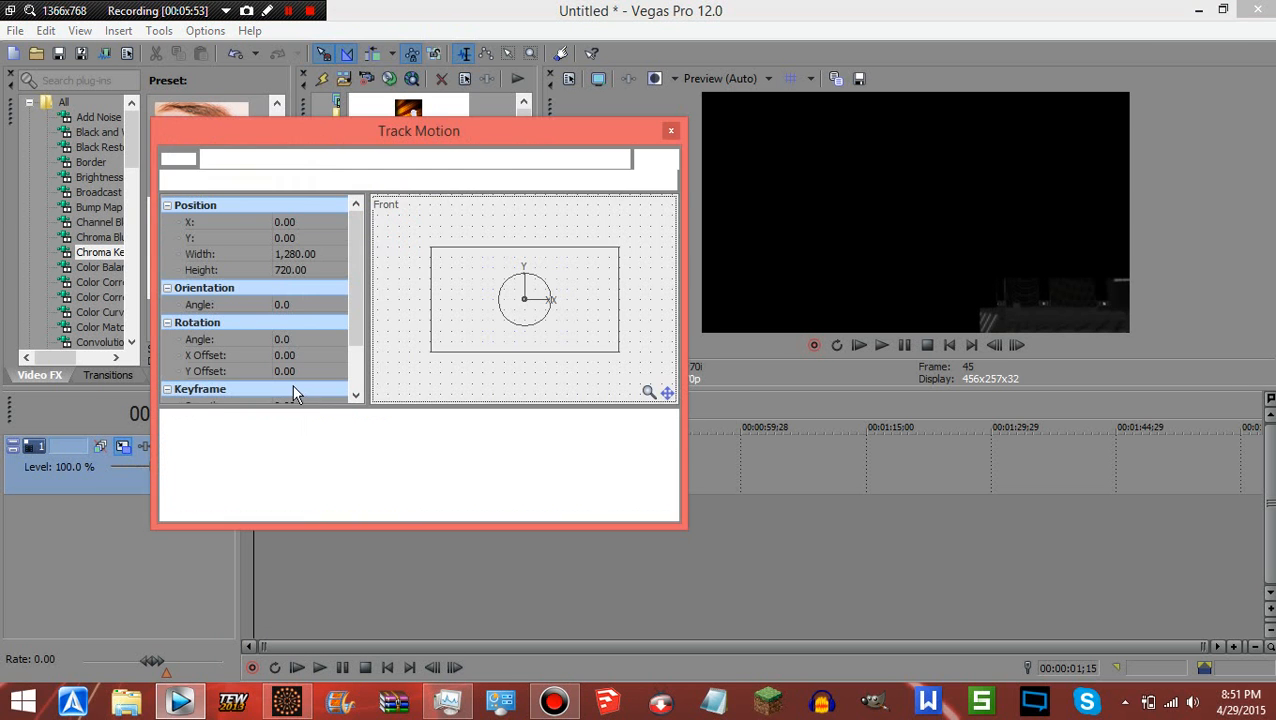
drag(515, 295, 498, 291)
drag(664, 133, 670, 132)
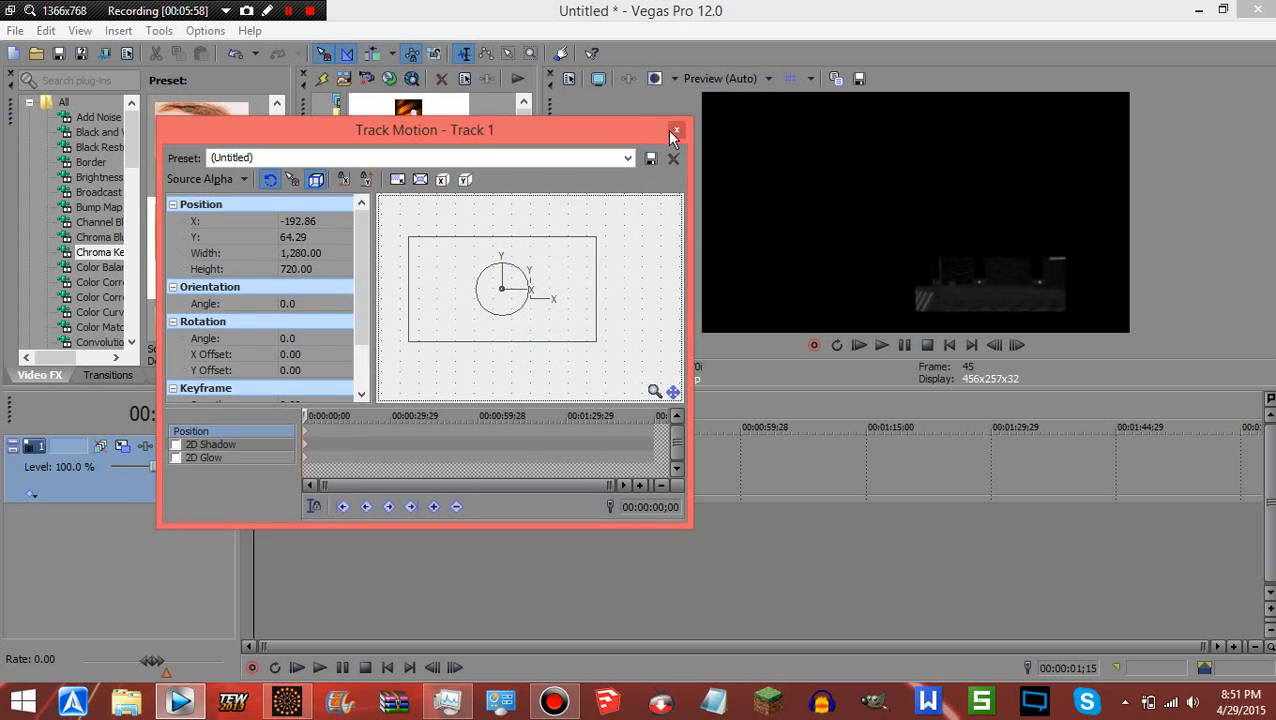
click(675, 131)
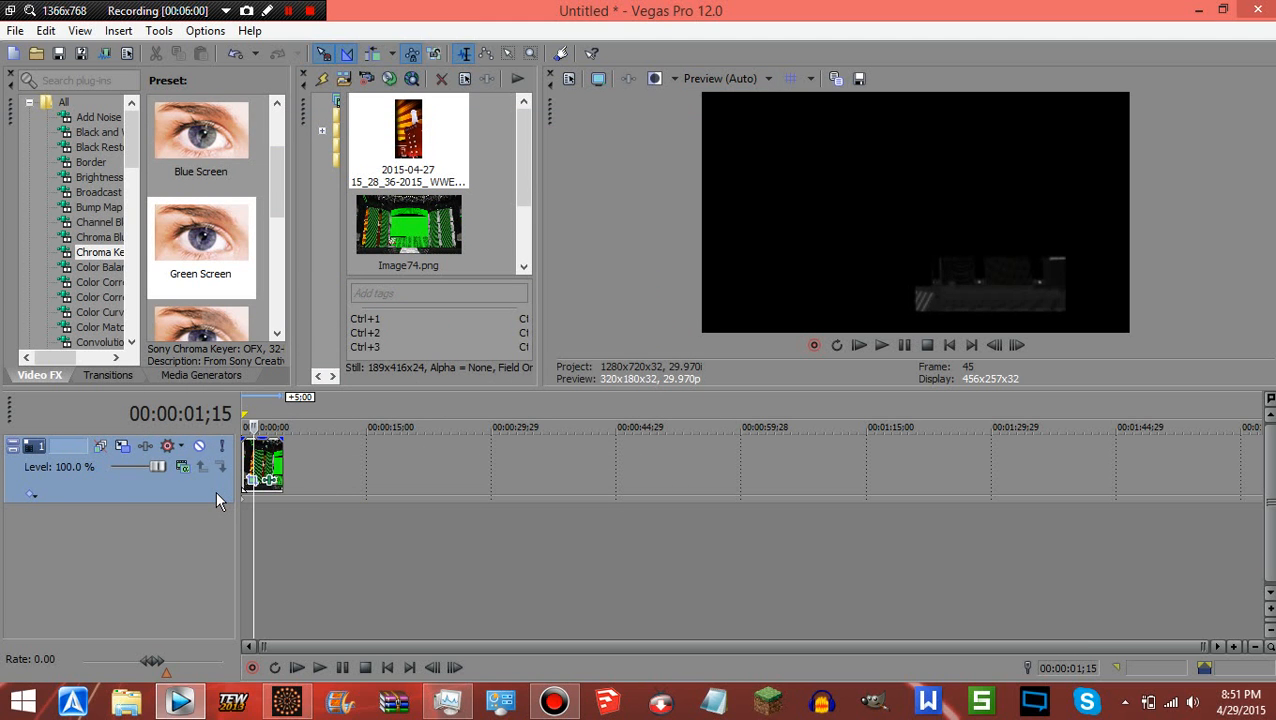
key(Delete)
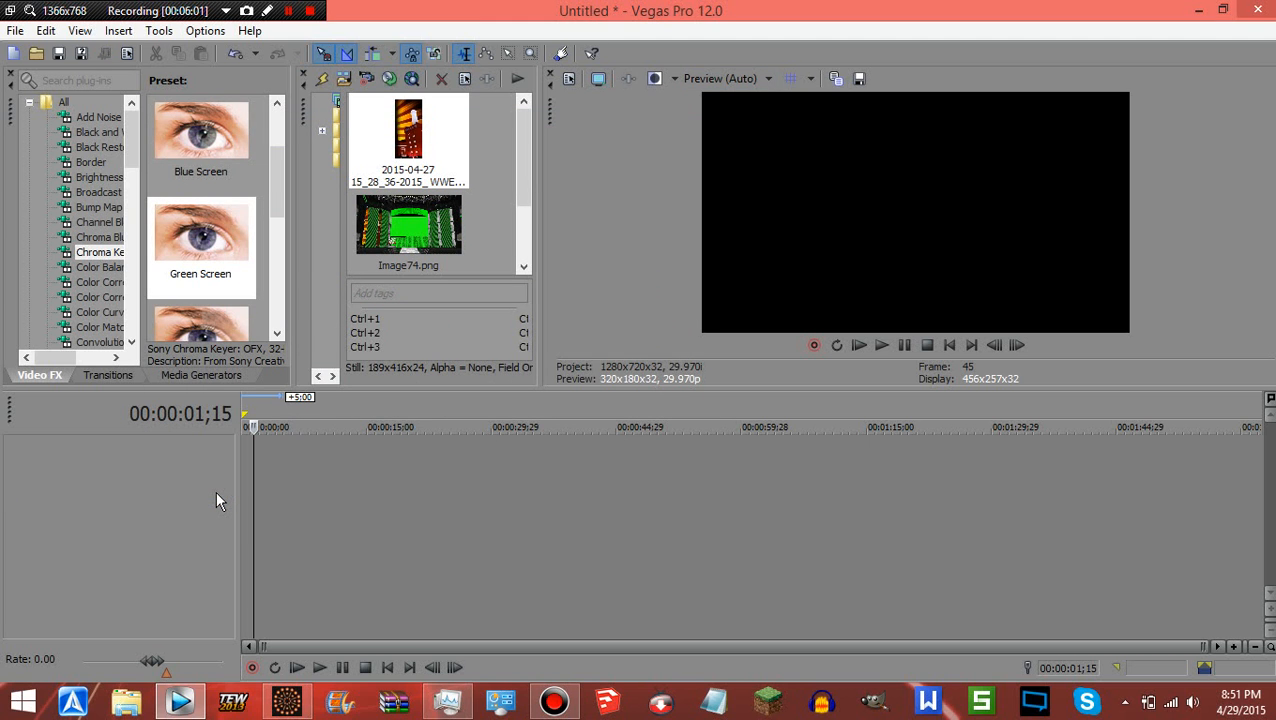
- Switch to FWsim and set the show's scenery to no background with the ground hidden
click(286, 700)
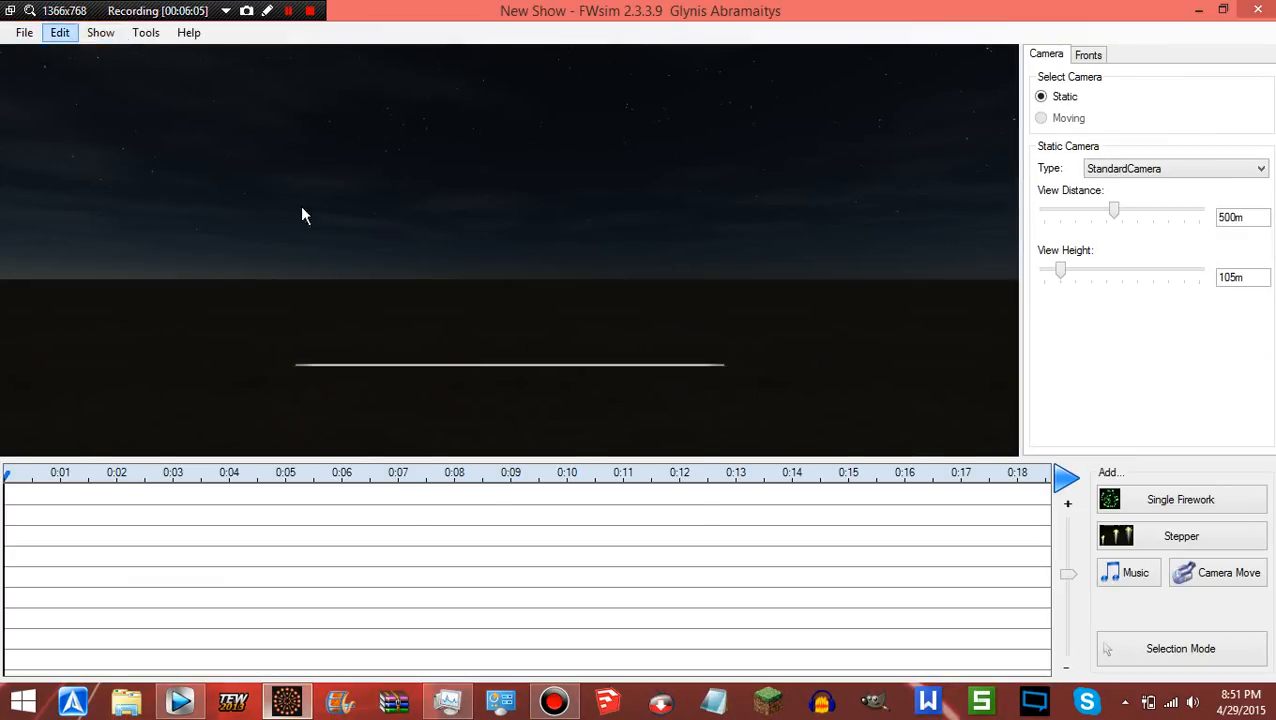
click(24, 32)
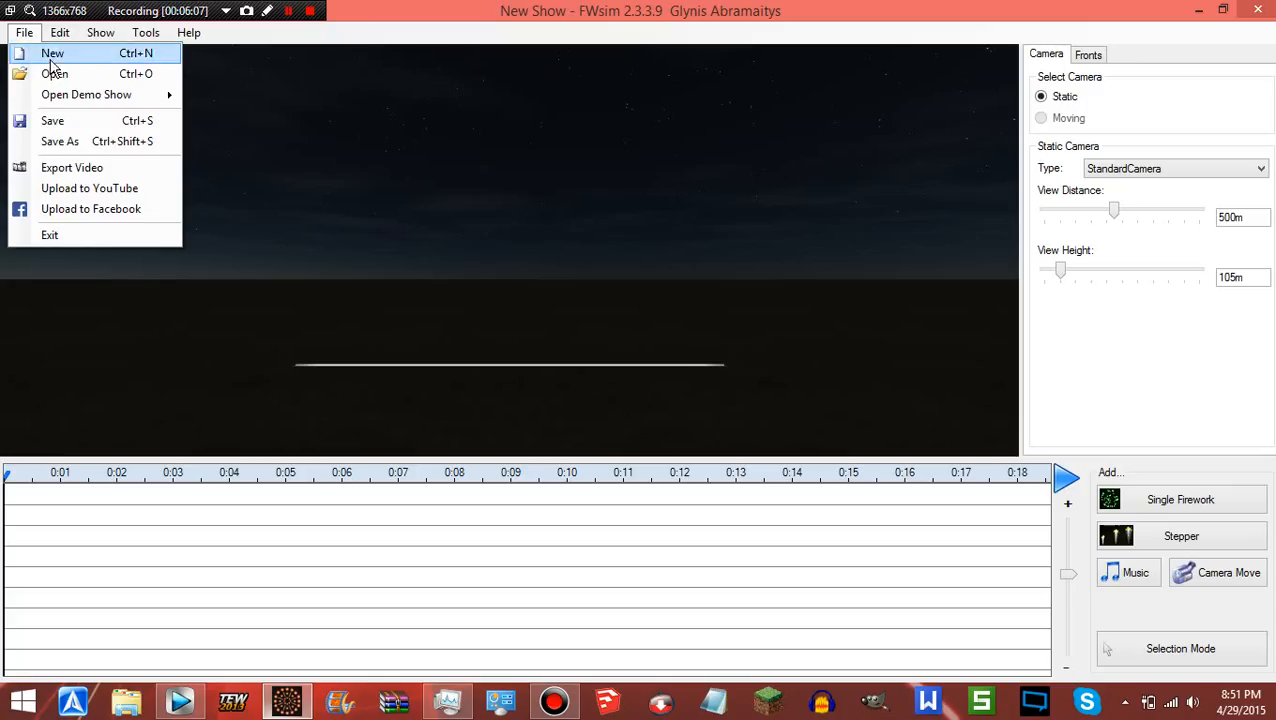
click(490, 325)
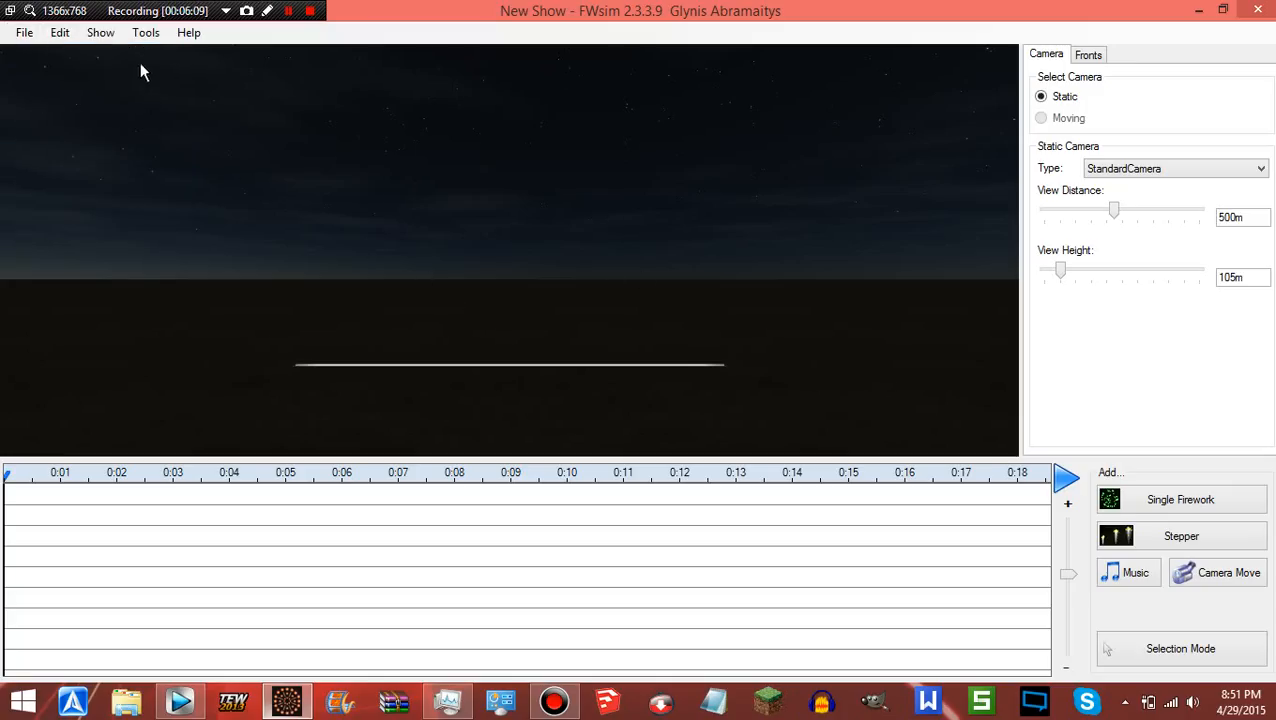
click(100, 32)
click(178, 149)
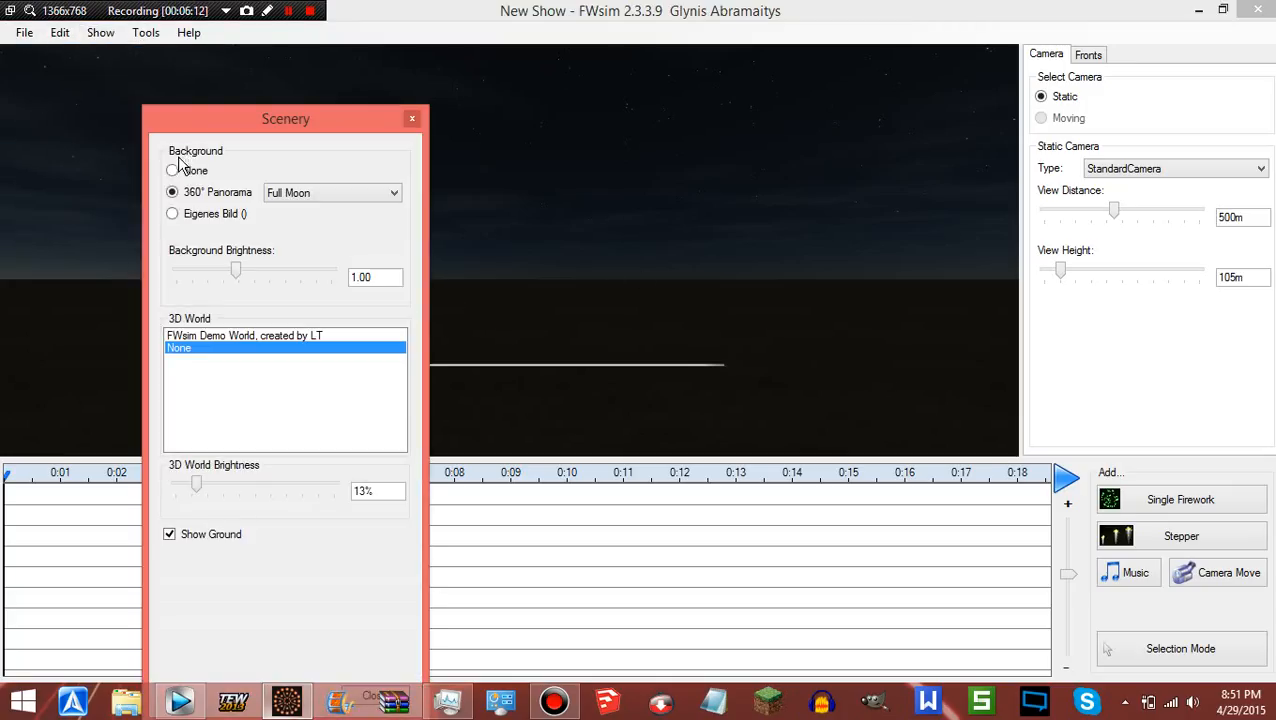
click(174, 170)
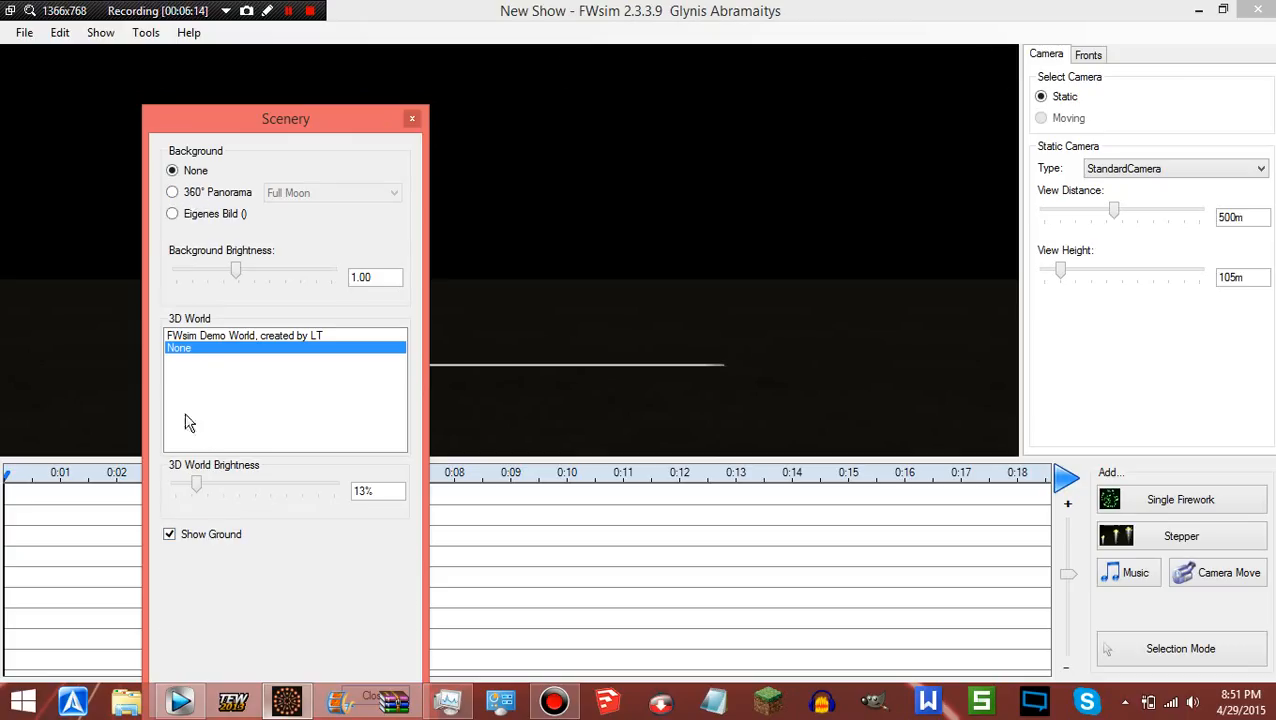
click(170, 534)
click(411, 120)
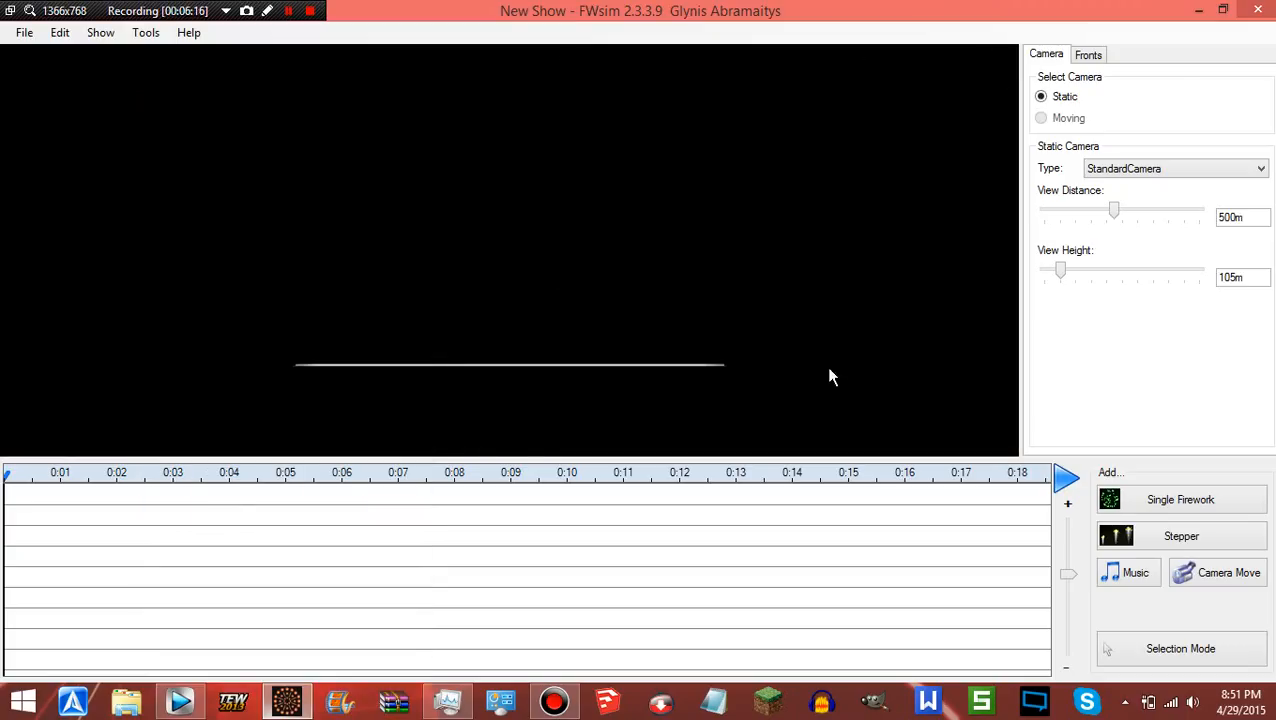
- Add a stepper using the For BNB firework effect with its size changed to a 300mm diameter
click(1176, 537)
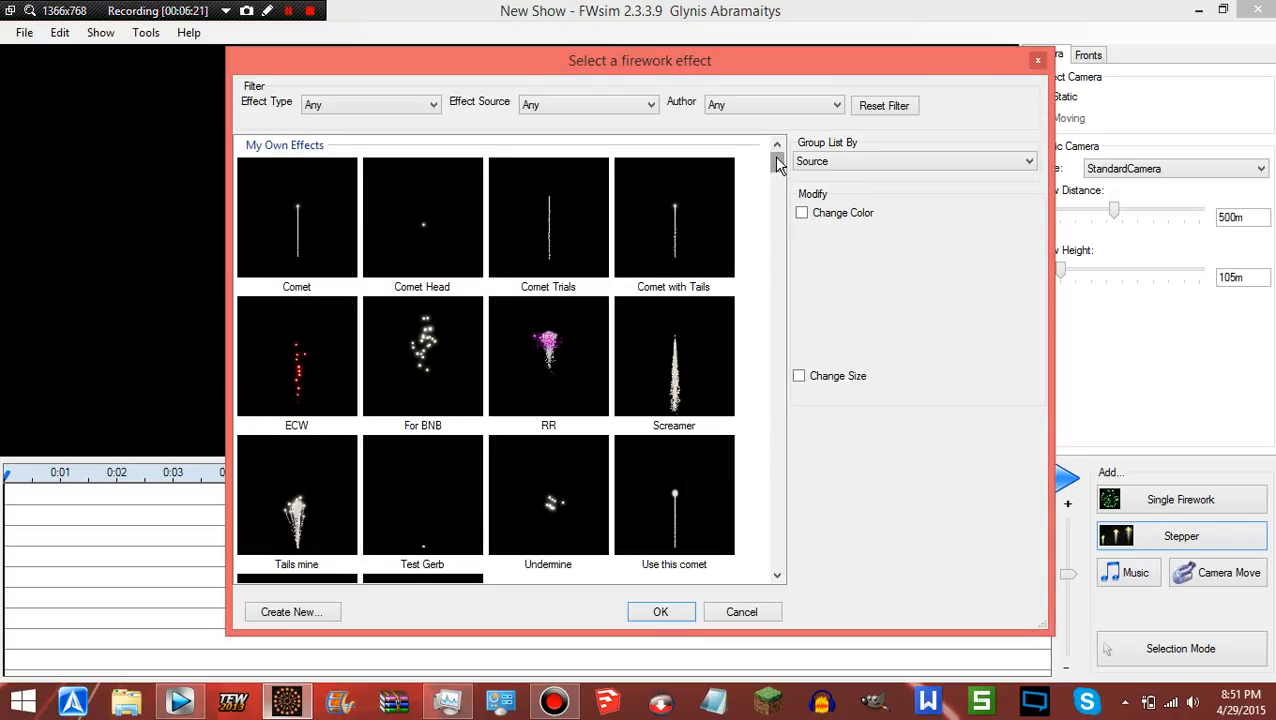
scroll(779, 164, down, 1)
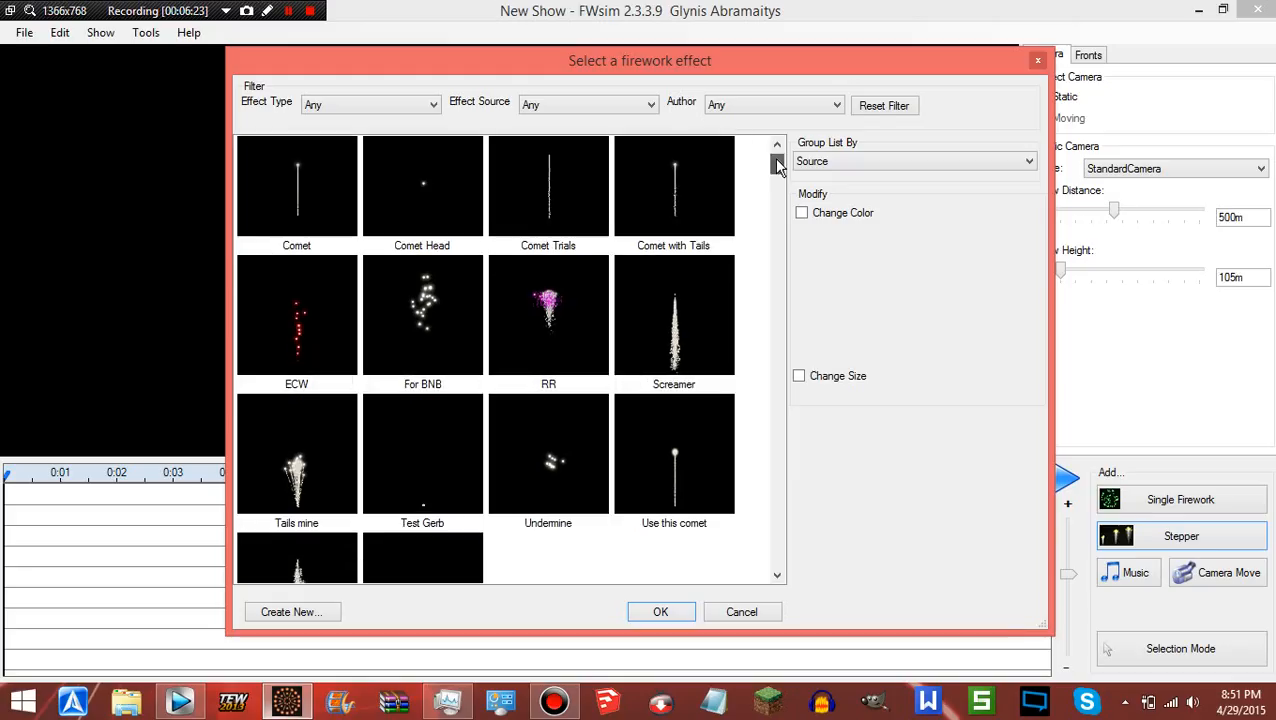
click(461, 296)
click(858, 388)
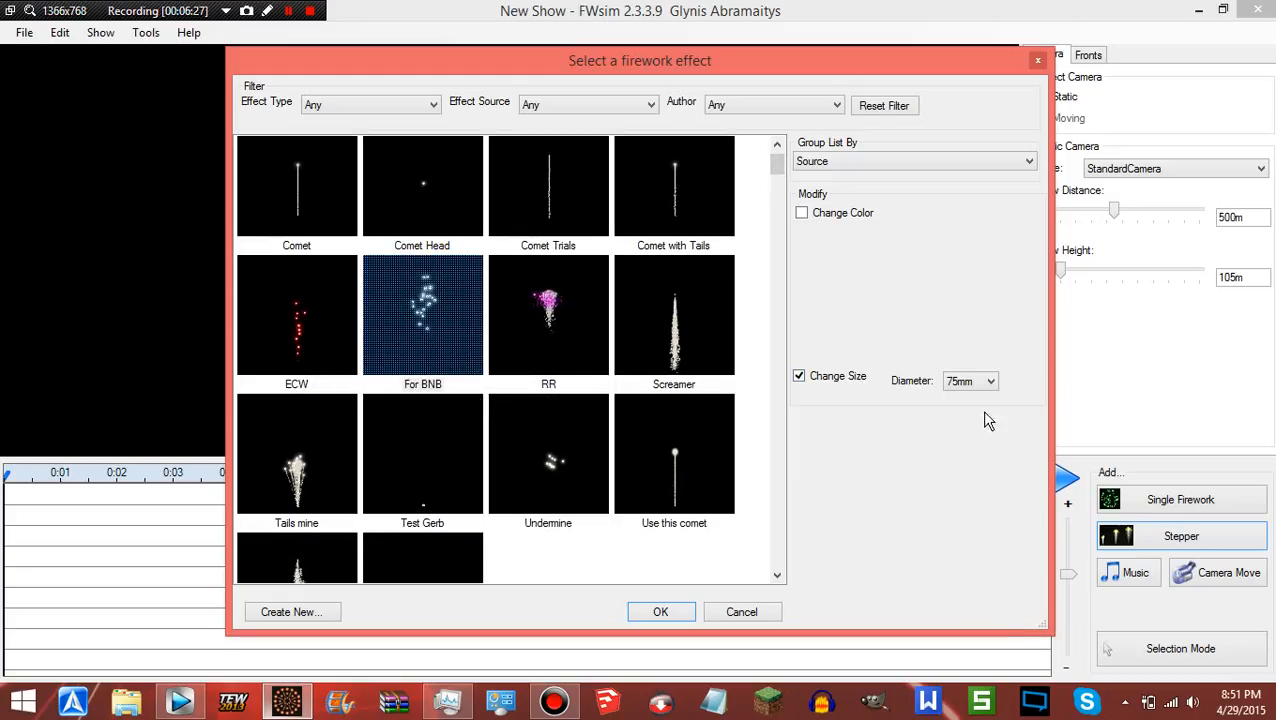
click(972, 383)
click(972, 472)
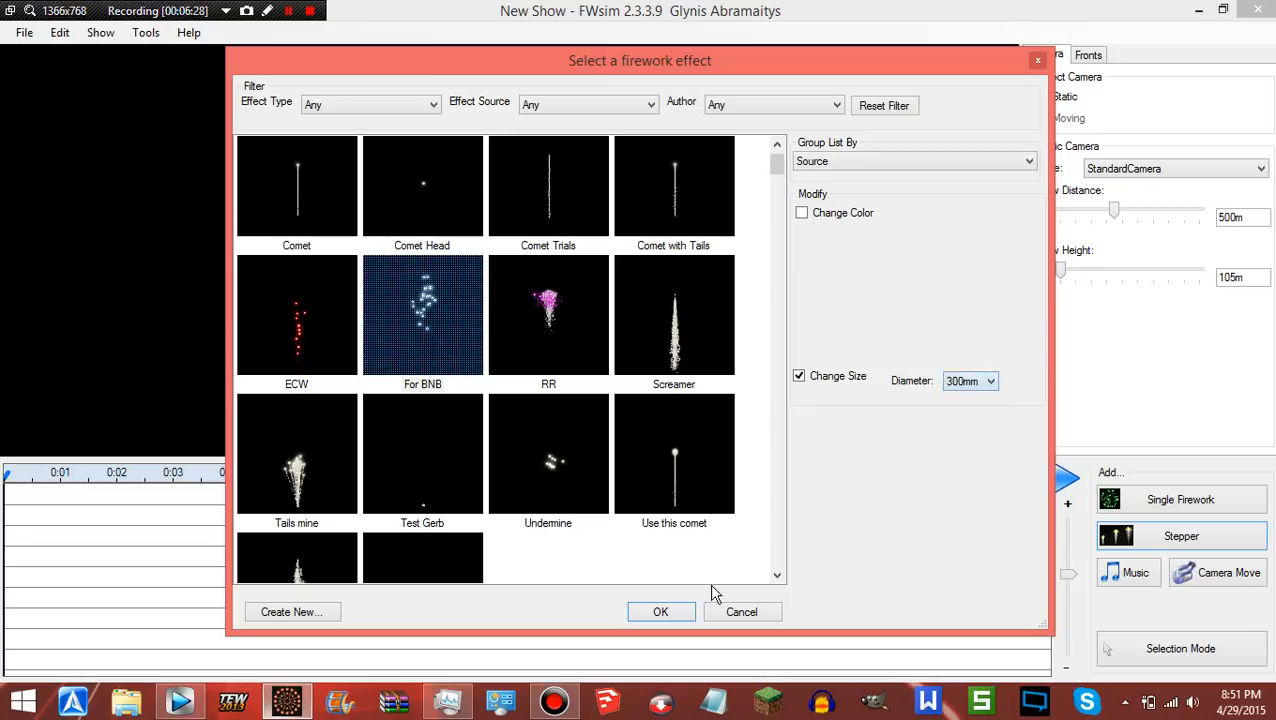
click(975, 386)
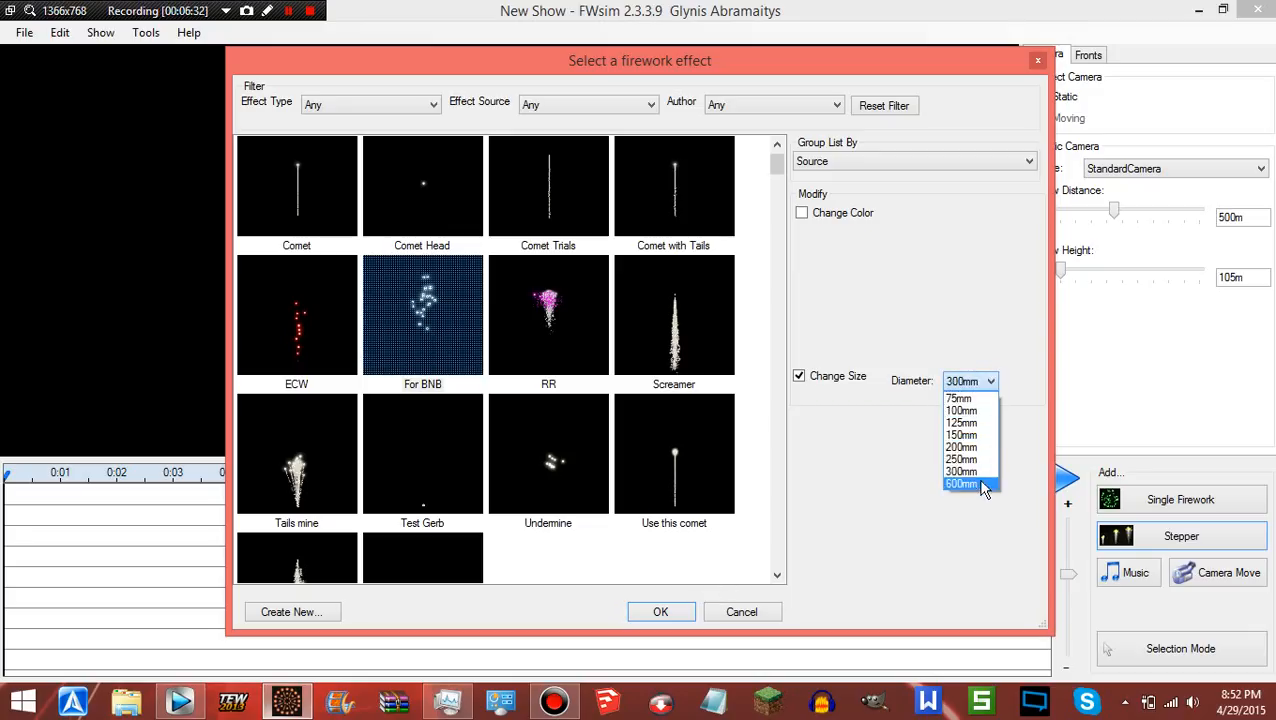
click(984, 485)
click(984, 388)
click(962, 471)
click(662, 612)
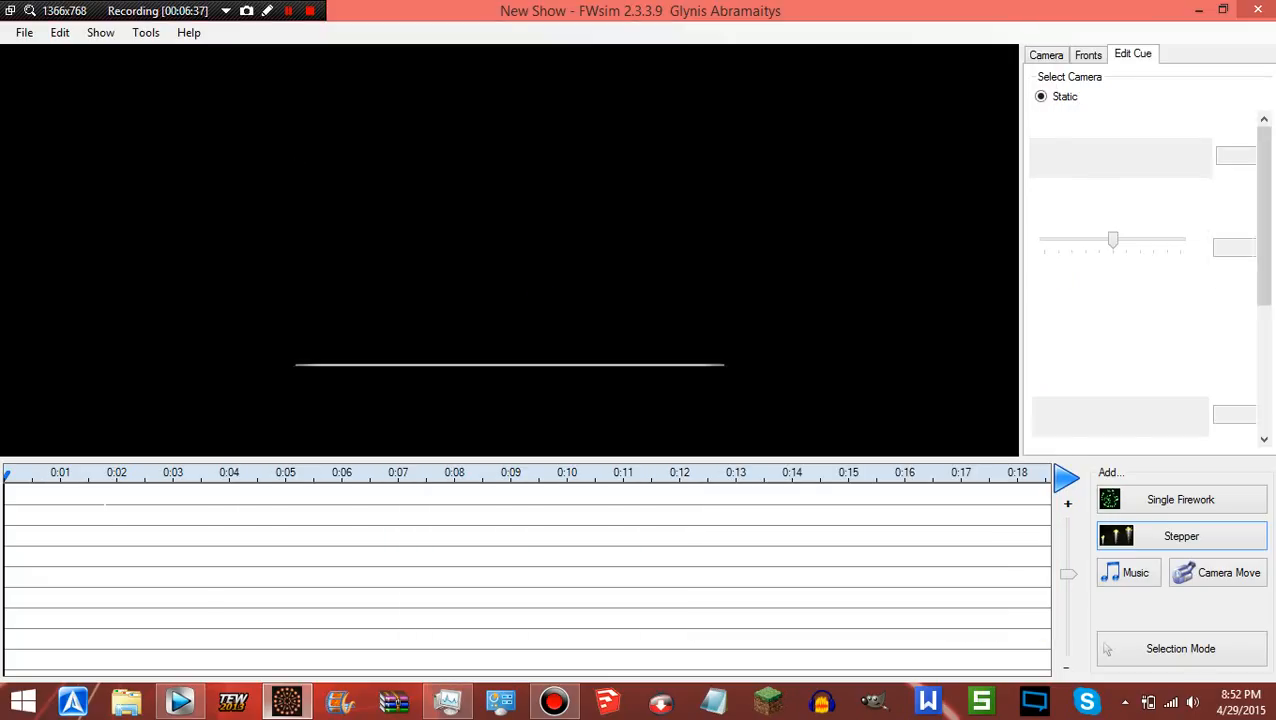
- Place the For BNB stepper at the very start of the timeline's first row and set its count to 6
click(109, 505)
drag(52, 493, 15, 493)
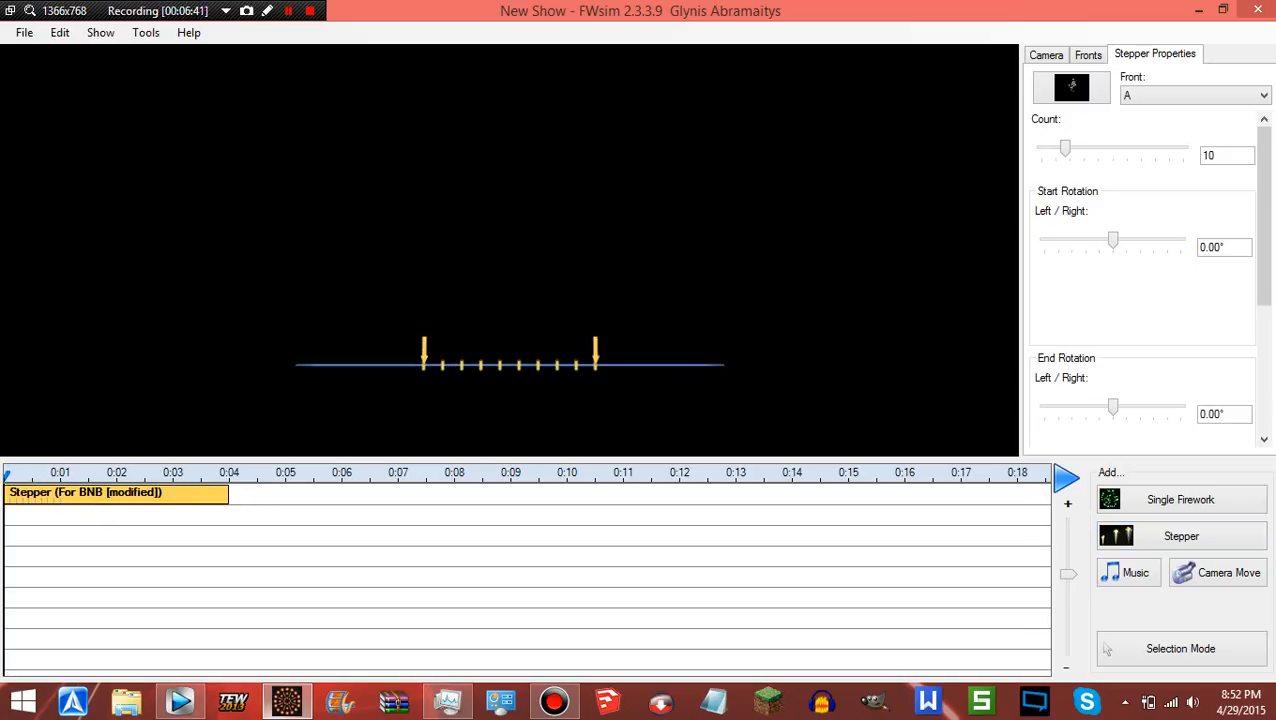
double_click(1210, 156)
text(6)
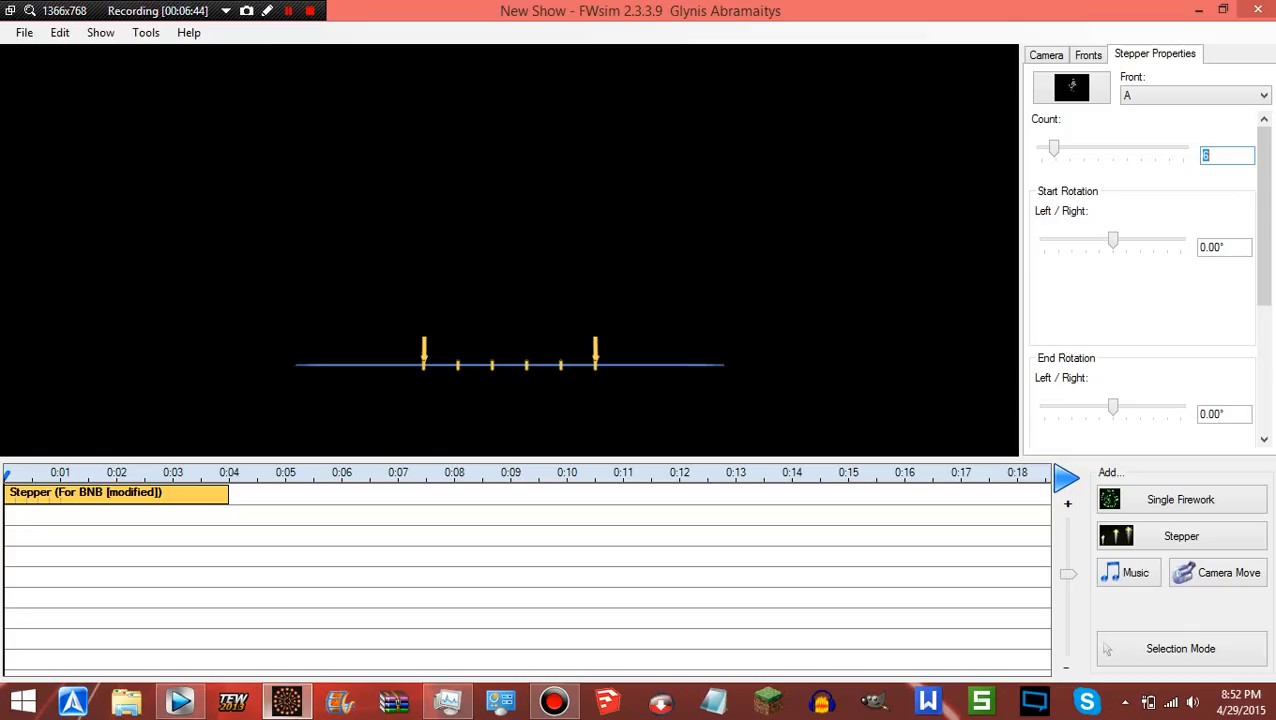
- Spread the stepper's two end points wide apart in front of the white front line, preview the show, and return to the start
drag(598, 356, 724, 484)
drag(424, 360, 256, 490)
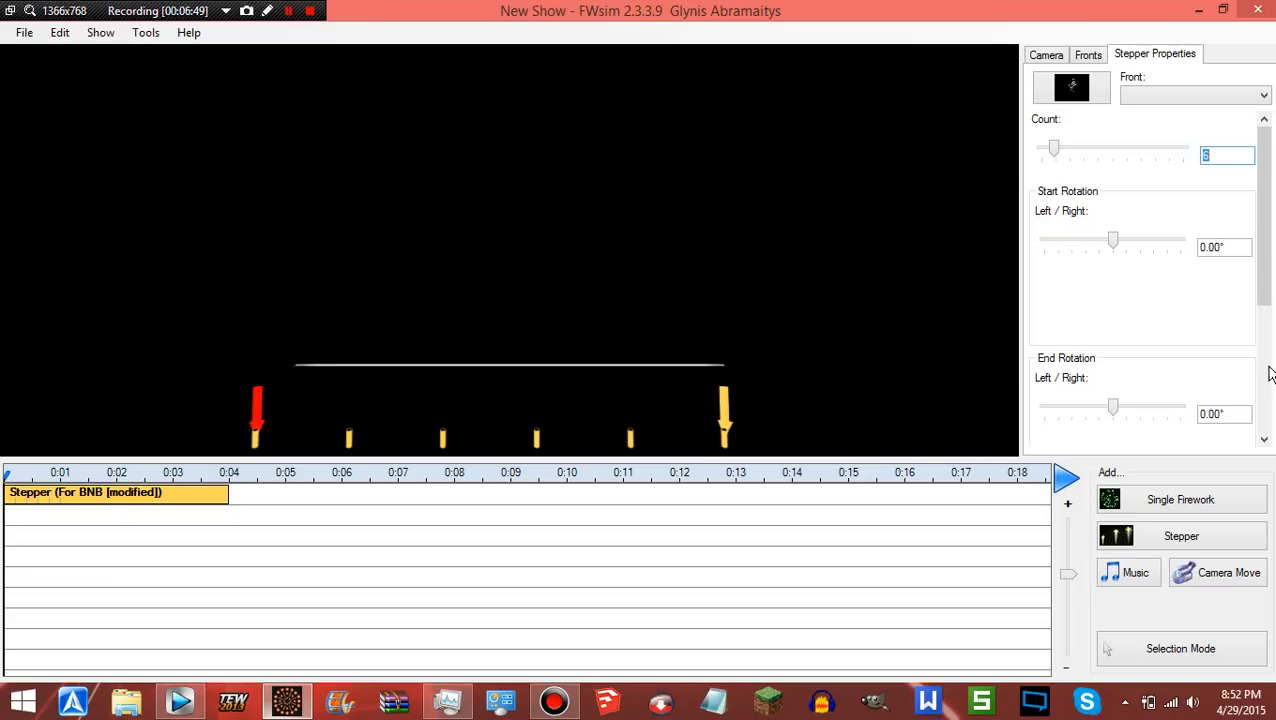
click(1070, 480)
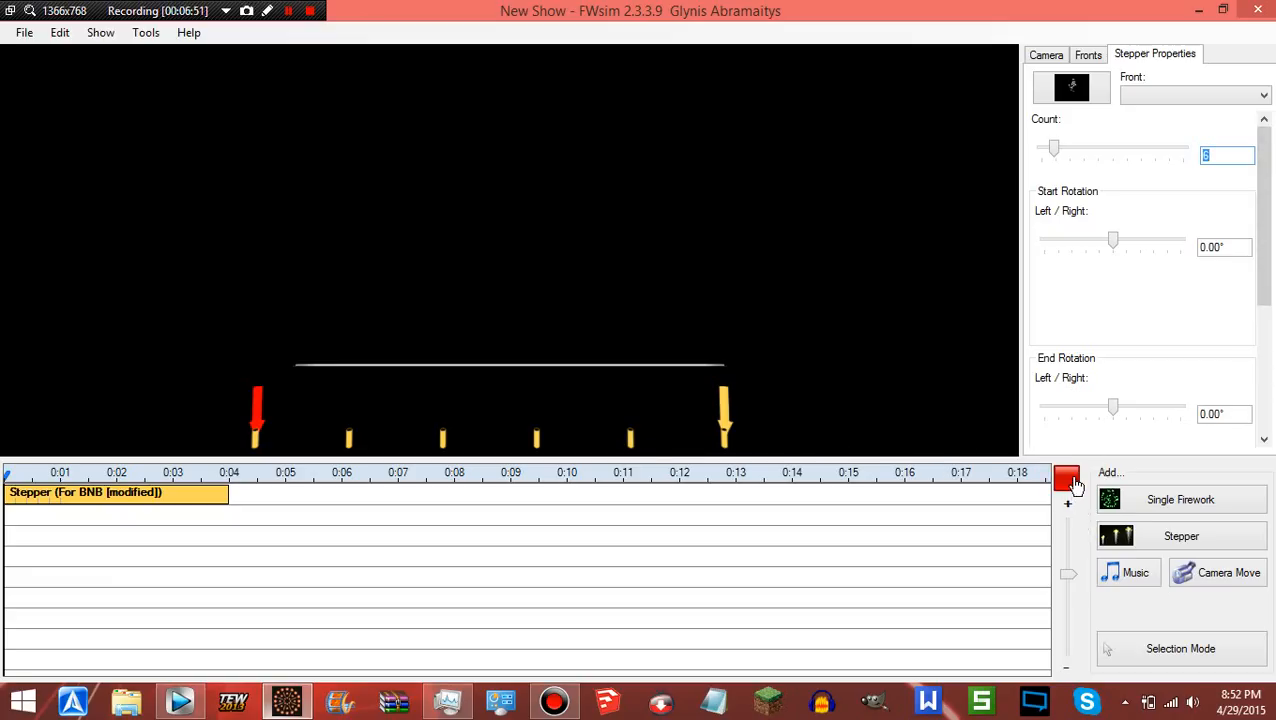
click(22, 474)
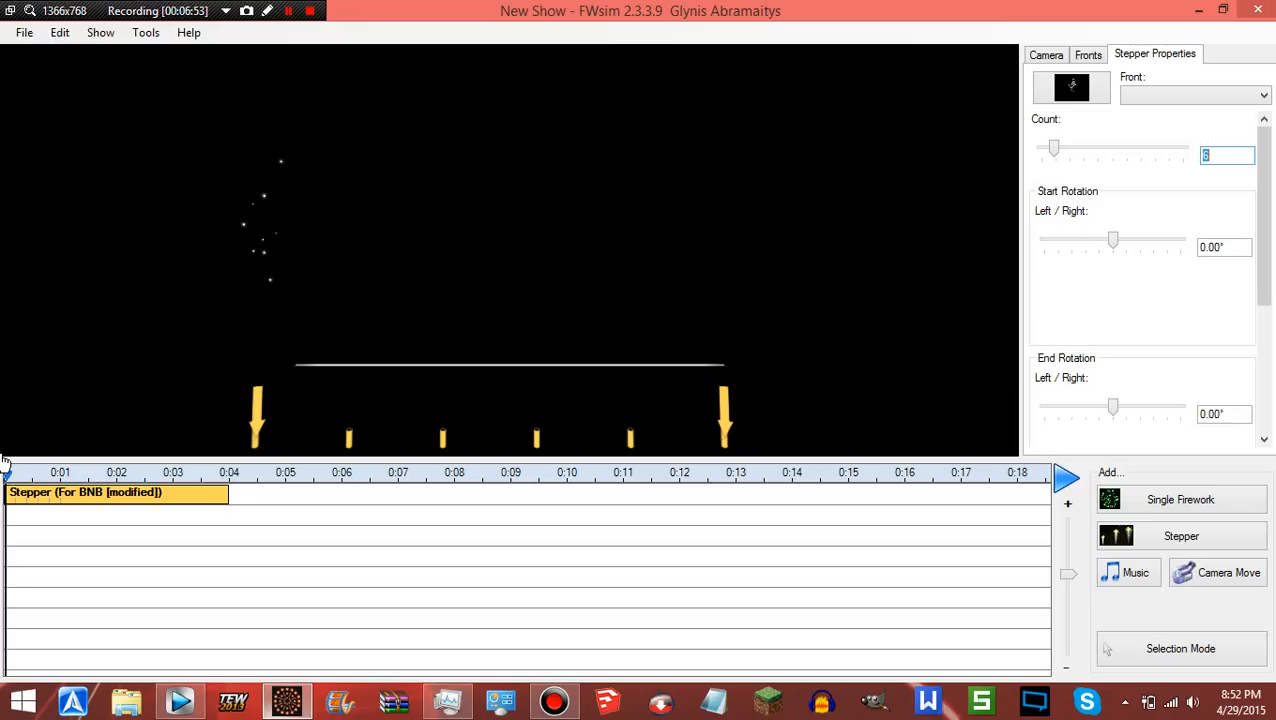
click(6, 474)
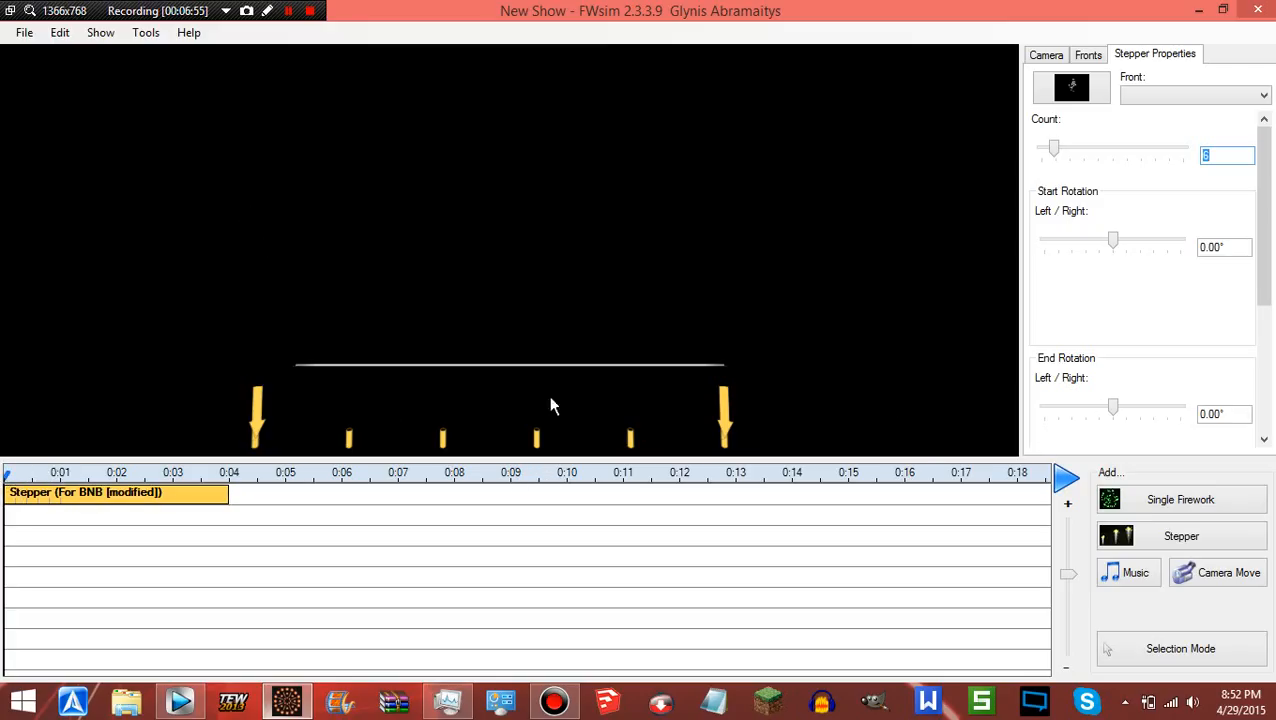
- Play the firework show from the start, rewind it, and play it again to check the stepper's firing sequence
click(1066, 479)
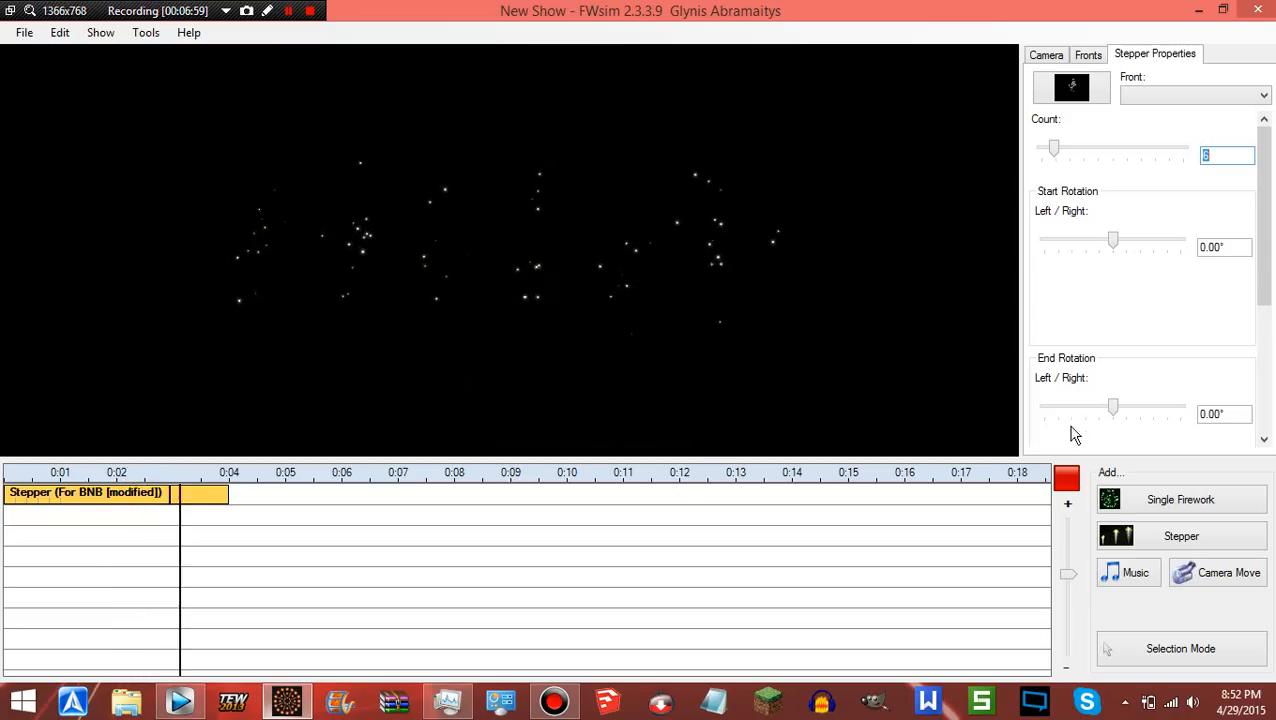
click(1066, 479)
drag(95, 472, 8, 472)
click(1066, 479)
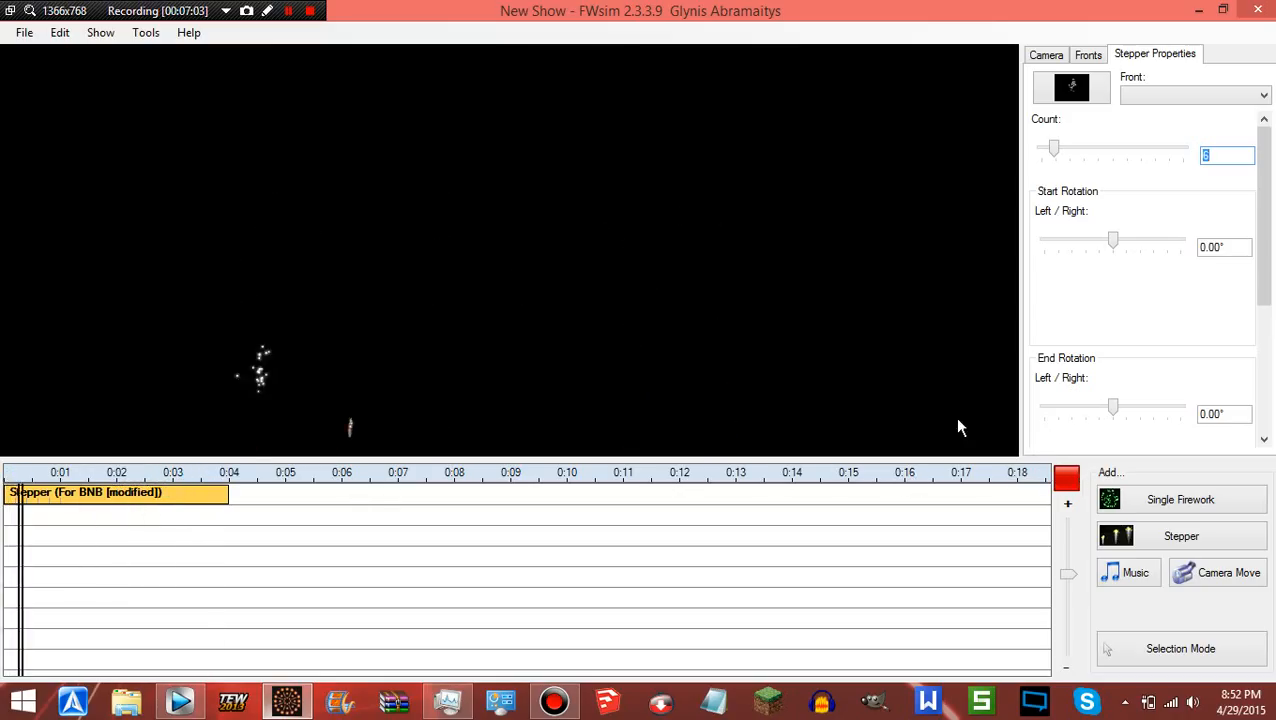
click(1068, 484)
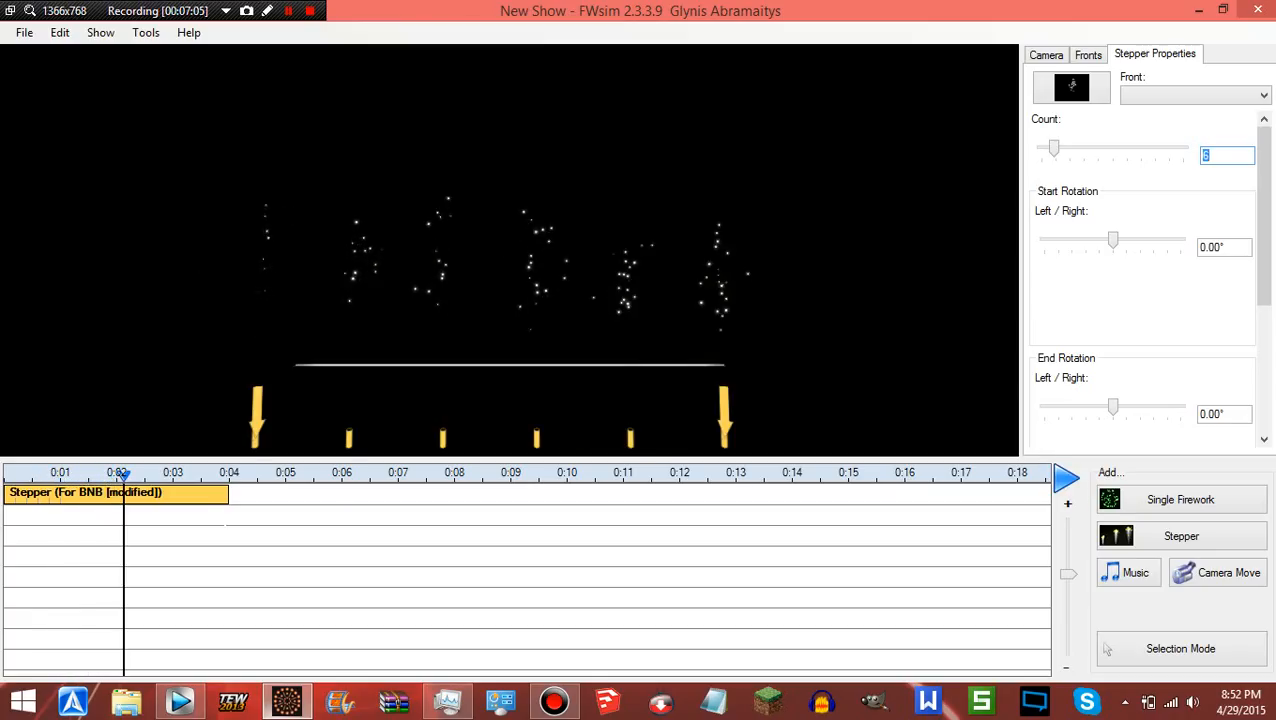
- Set the stepper's duration to 0.00 s and preview all its bursts firing together
click(1266, 355)
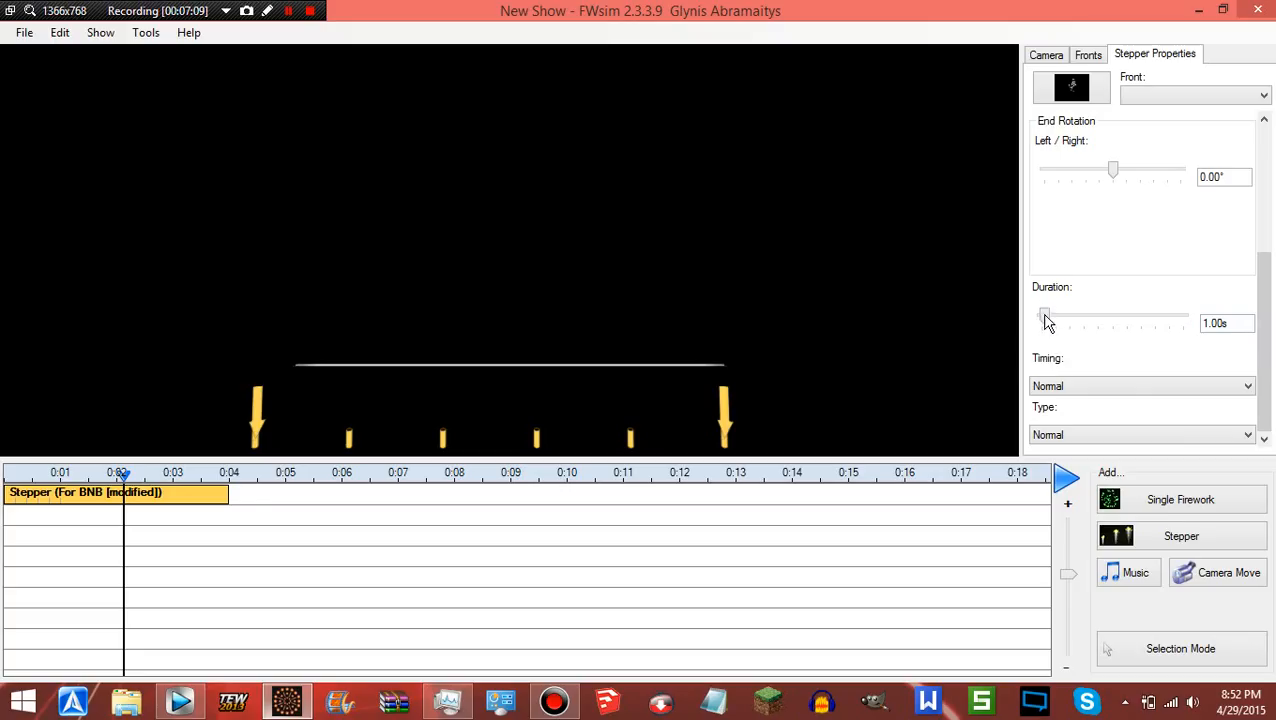
drag(1047, 320, 868, 343)
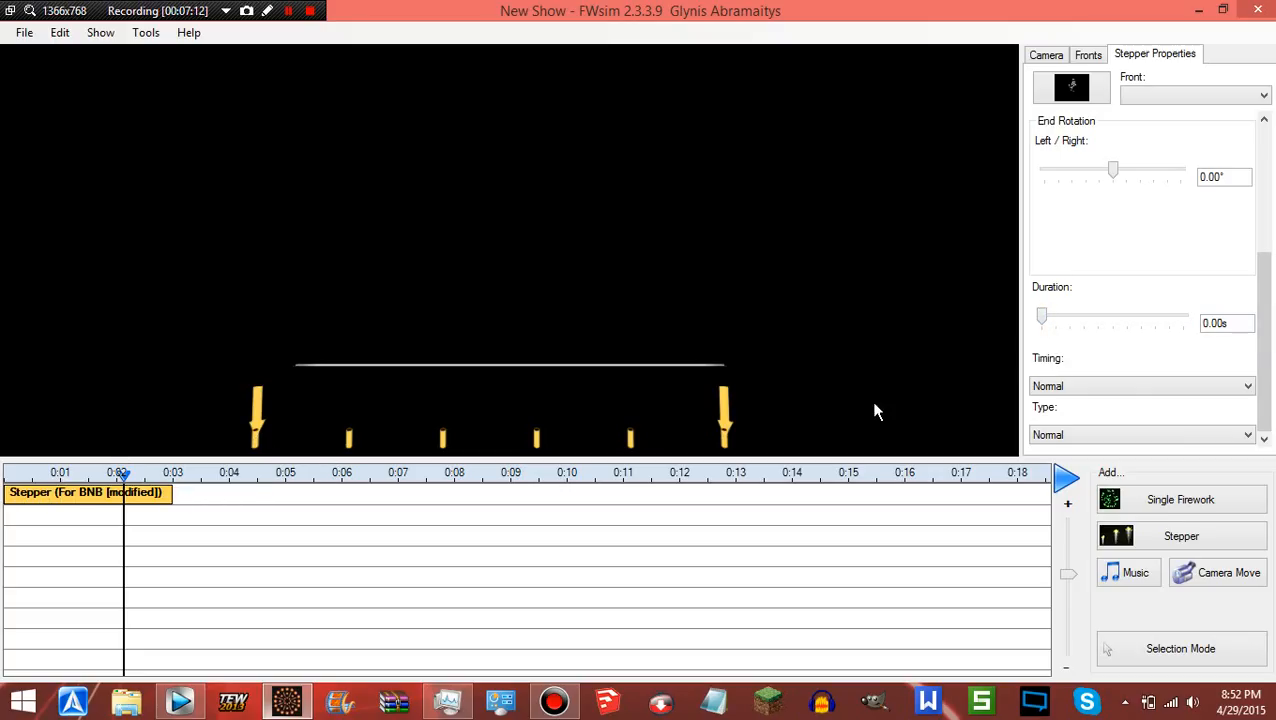
click(1068, 484)
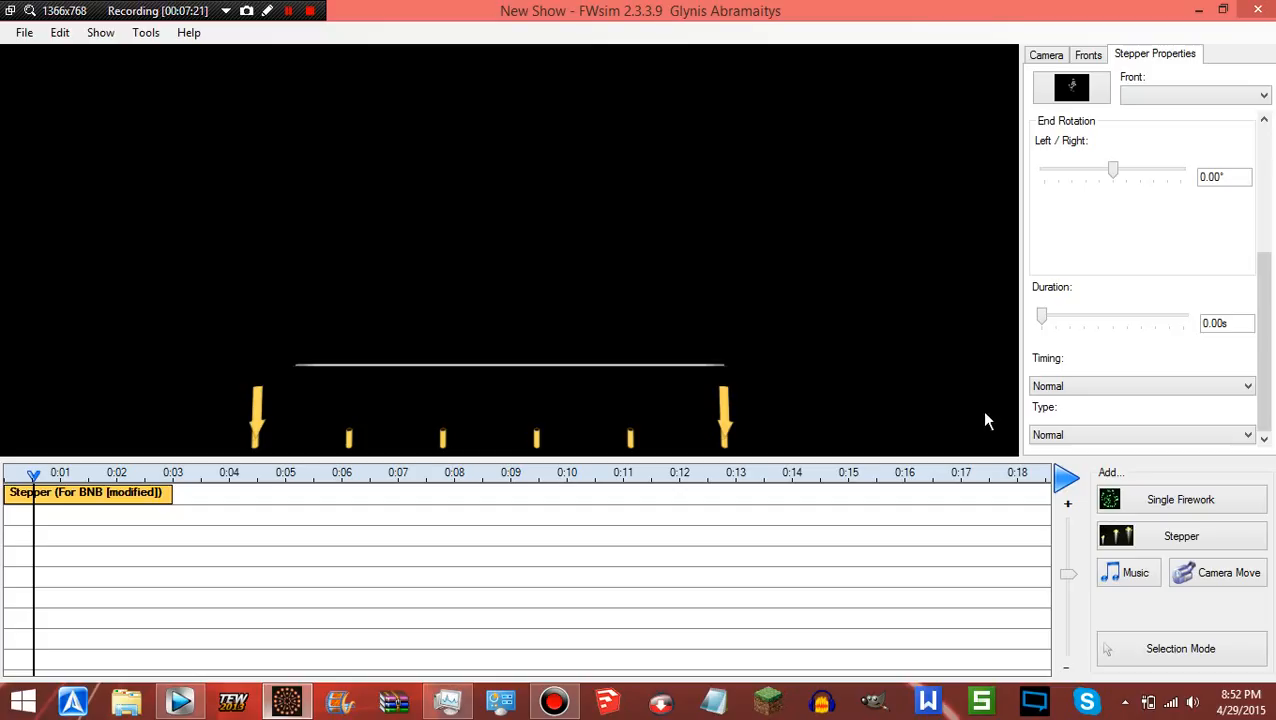
- Move the stepper's far end point slightly outward, set its duration to 1.00 s, and preview the show
drag(730, 423, 768, 436)
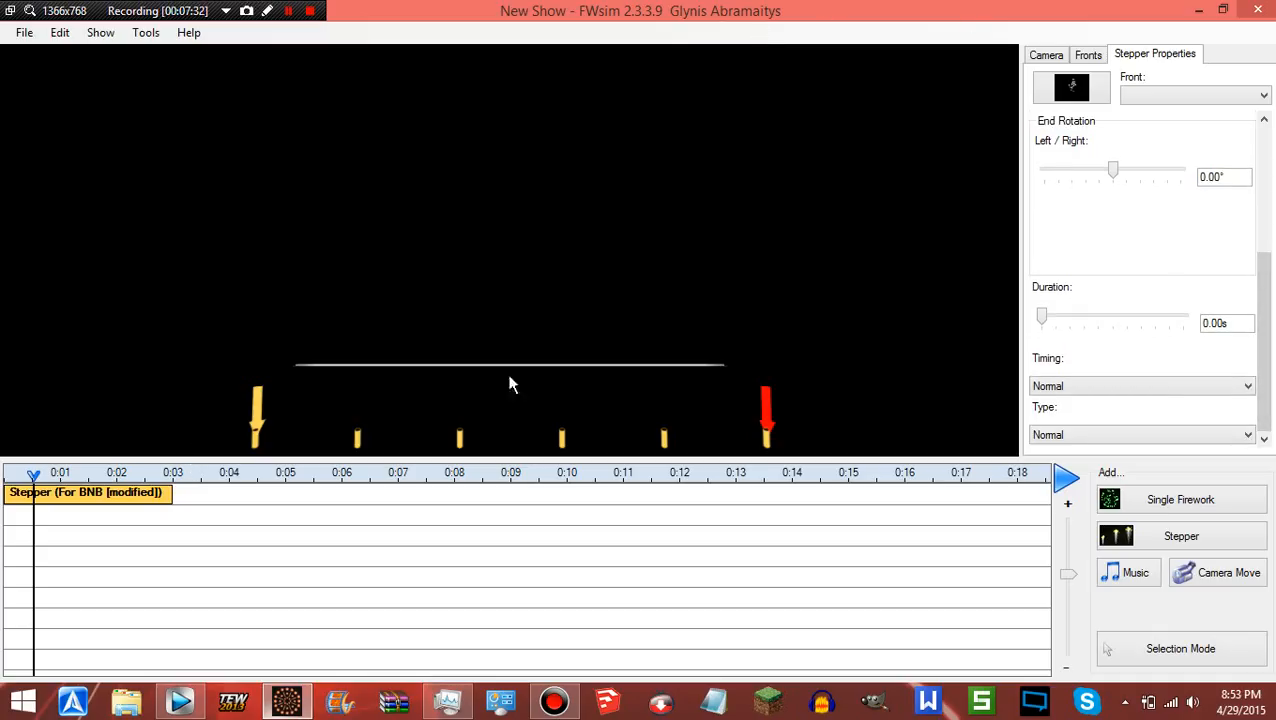
click(1220, 323)
key(Up)
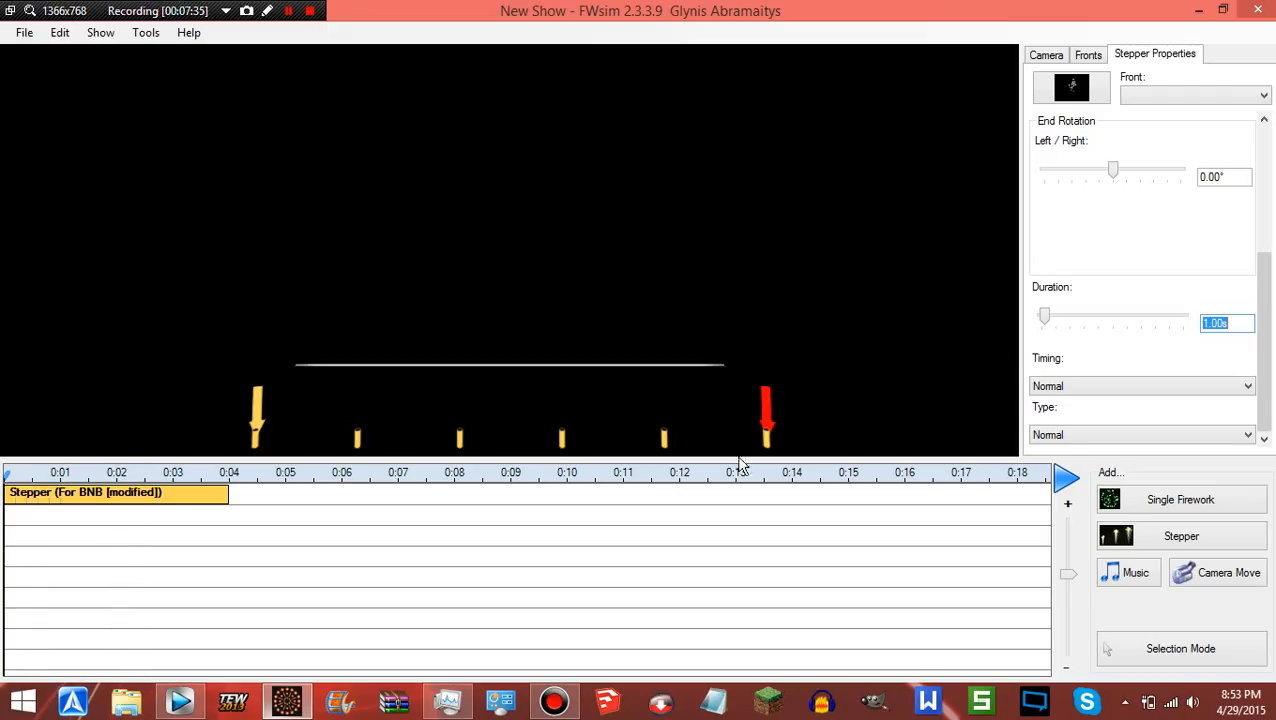
click(1066, 480)
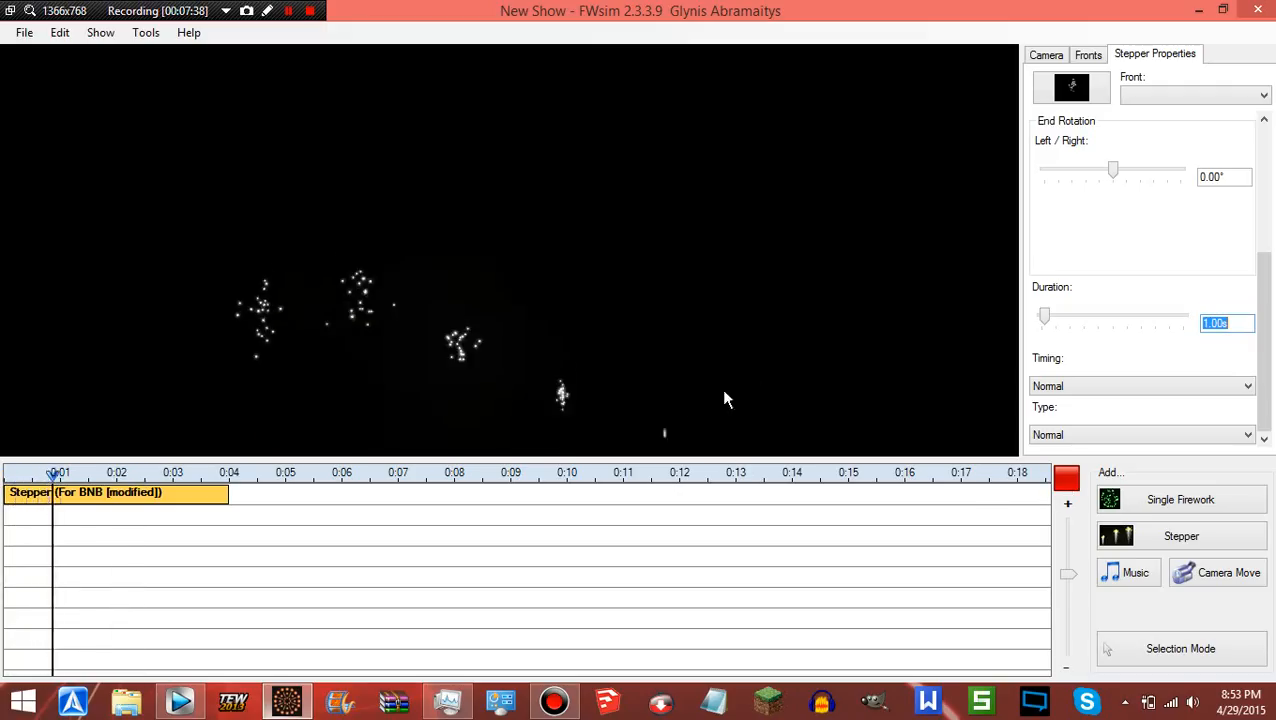
click(1063, 477)
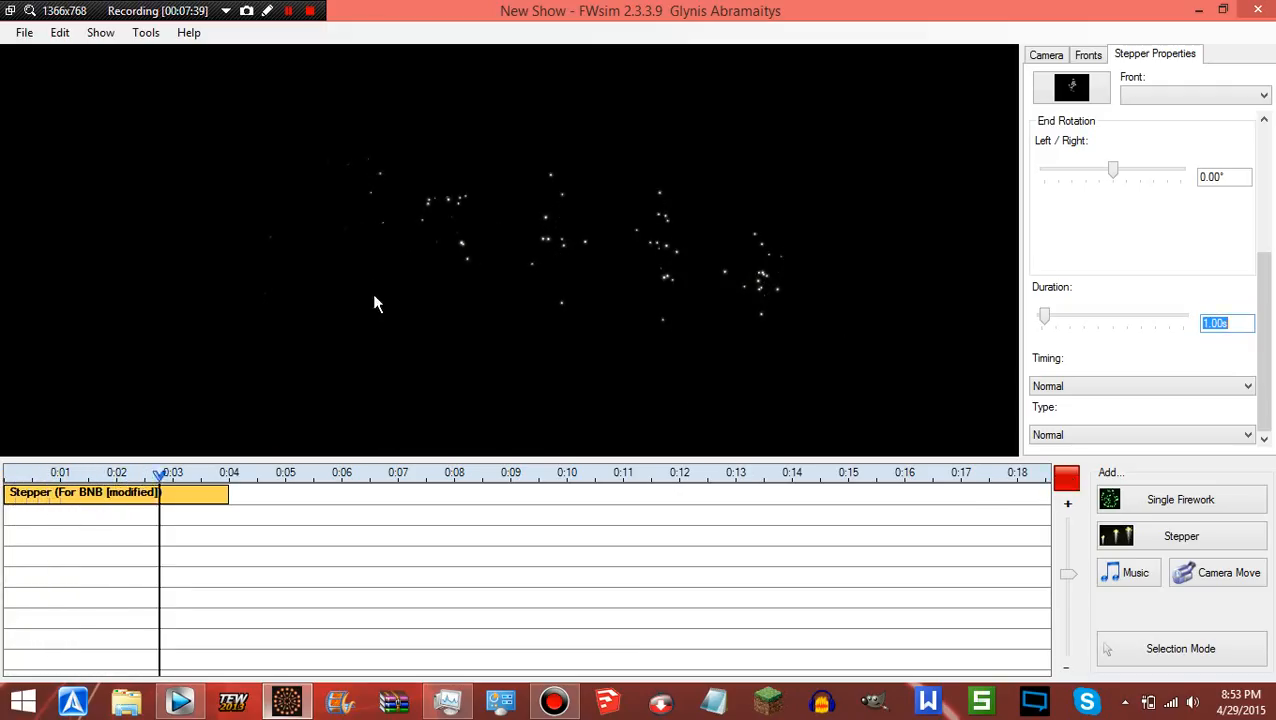
- Reverse the stepper's firing direction and preview the show from the start
click(60, 32)
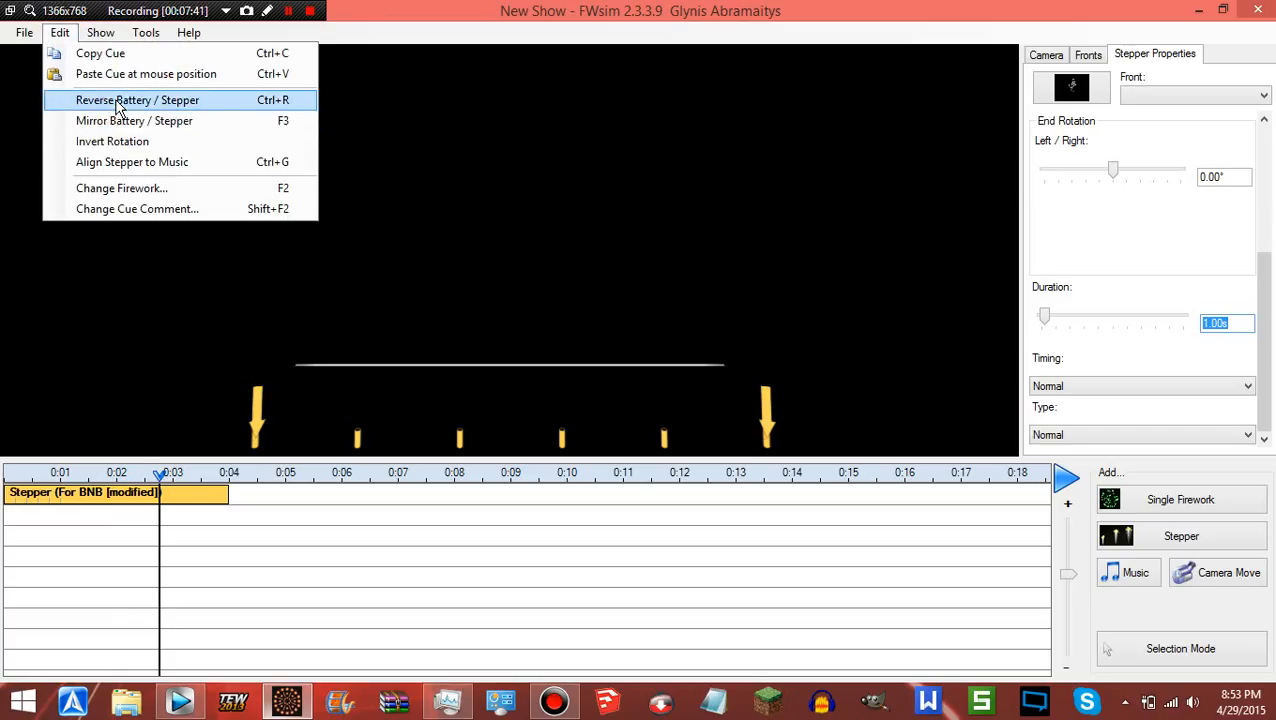
click(118, 103)
click(12, 472)
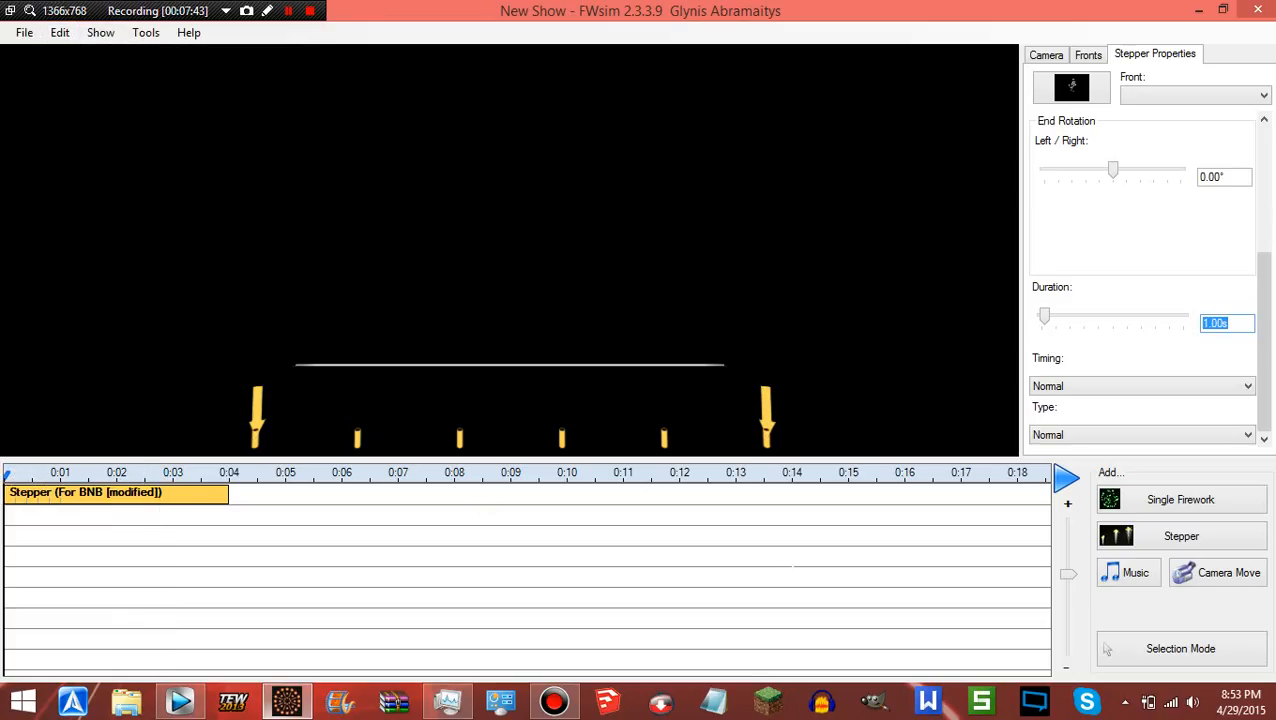
click(1065, 478)
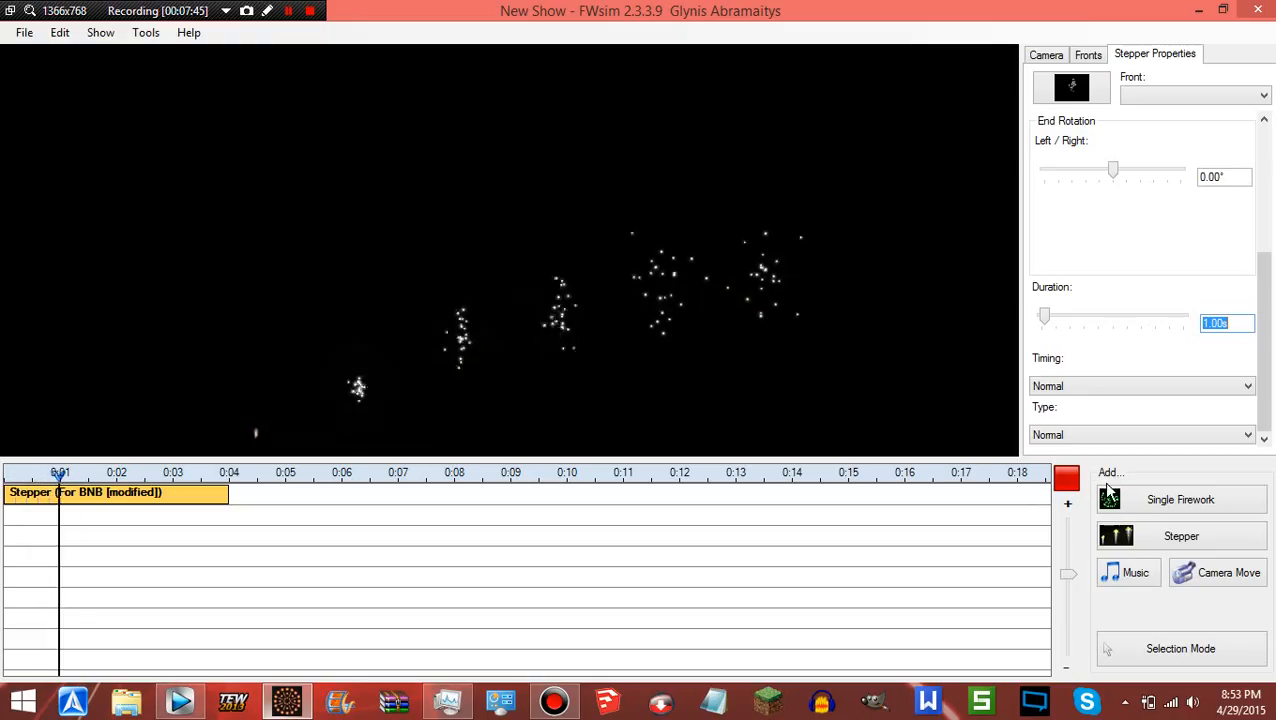
click(1066, 478)
- Switch to Vegas Pro and play through the soloed pyro clip on track 2 from the start
click(24, 32)
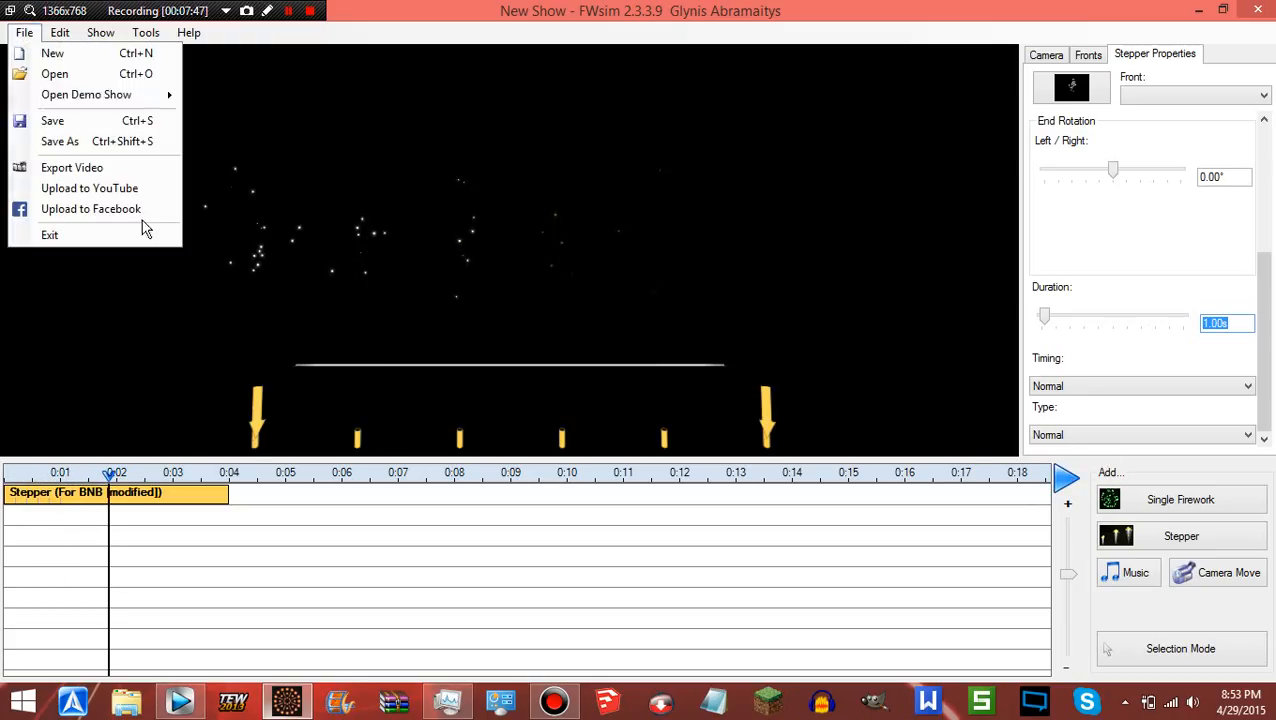
click(430, 219)
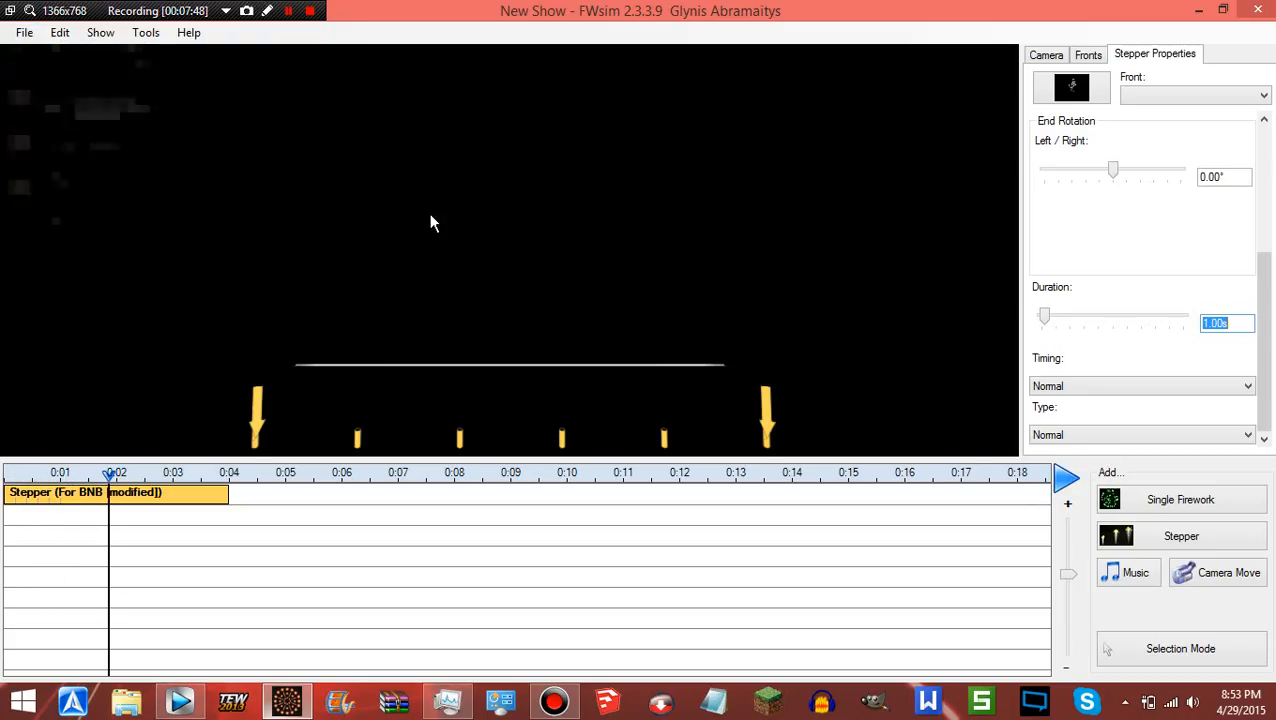
click(1197, 10)
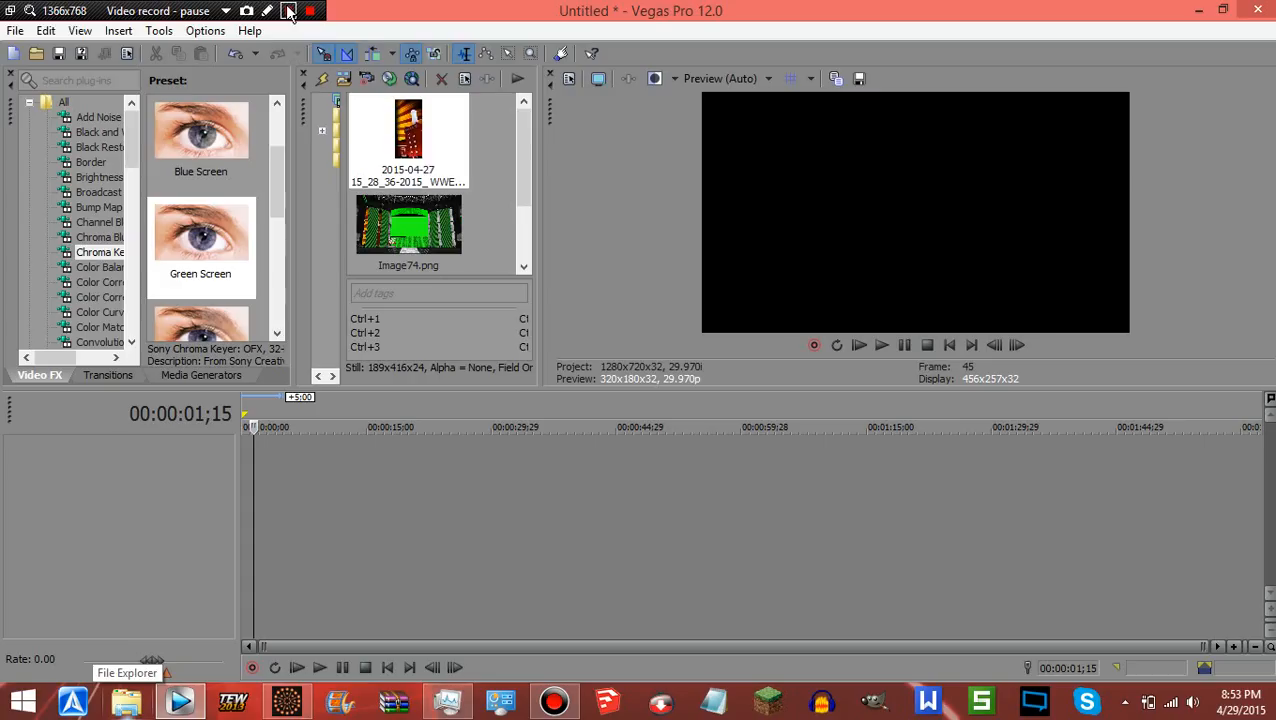
click(288, 10)
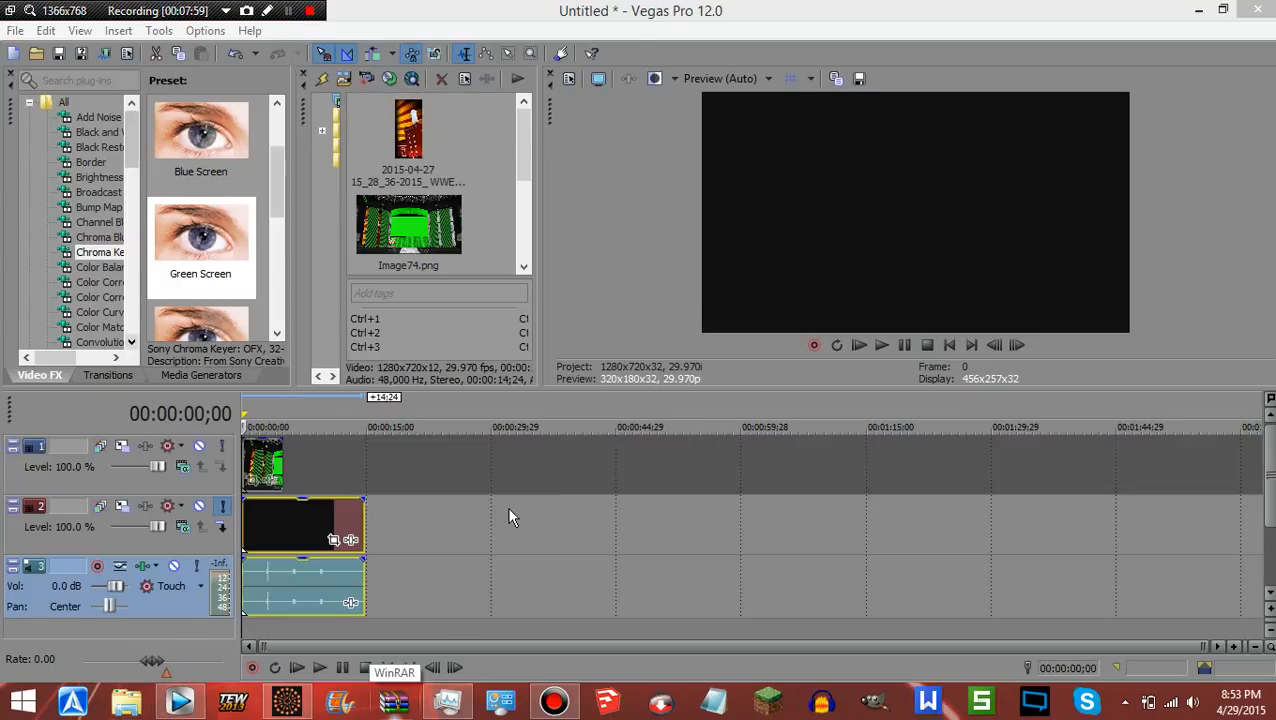
click(928, 171)
key(space)
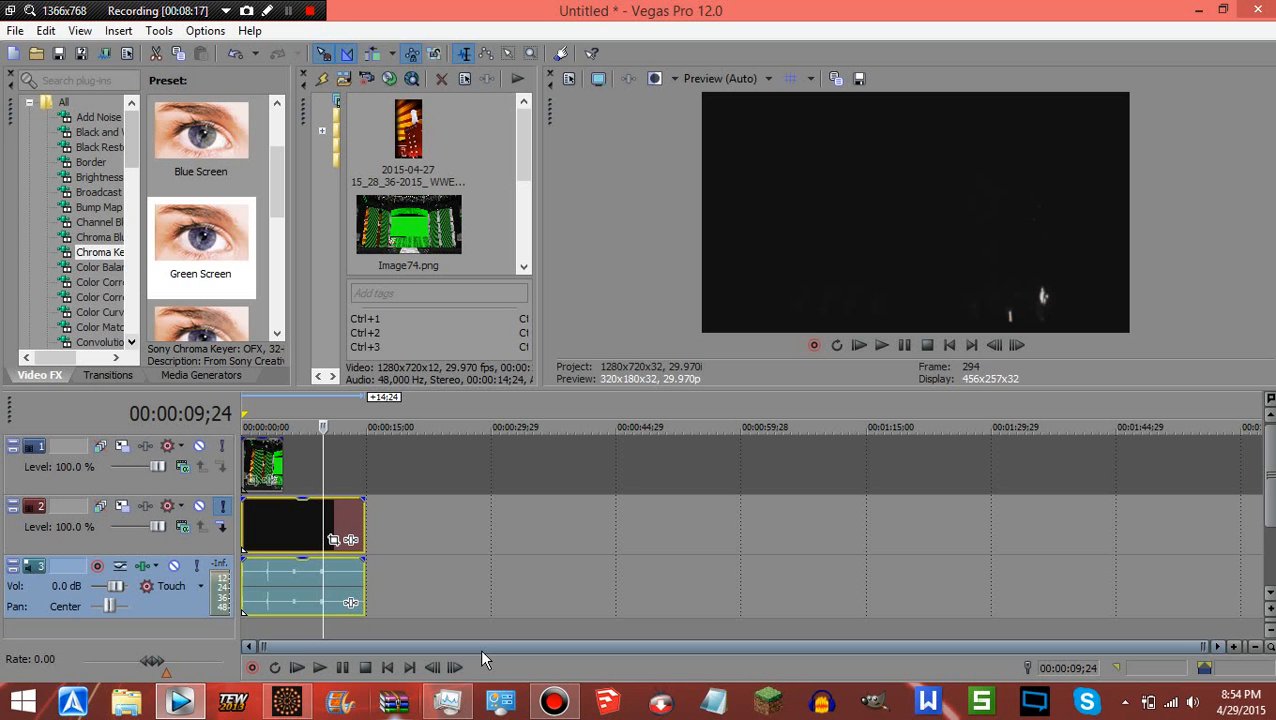
- Trim the start of the pyro clip to 00:00:06;12, where its first burst appears, and turn off solo on track 2
click(292, 572)
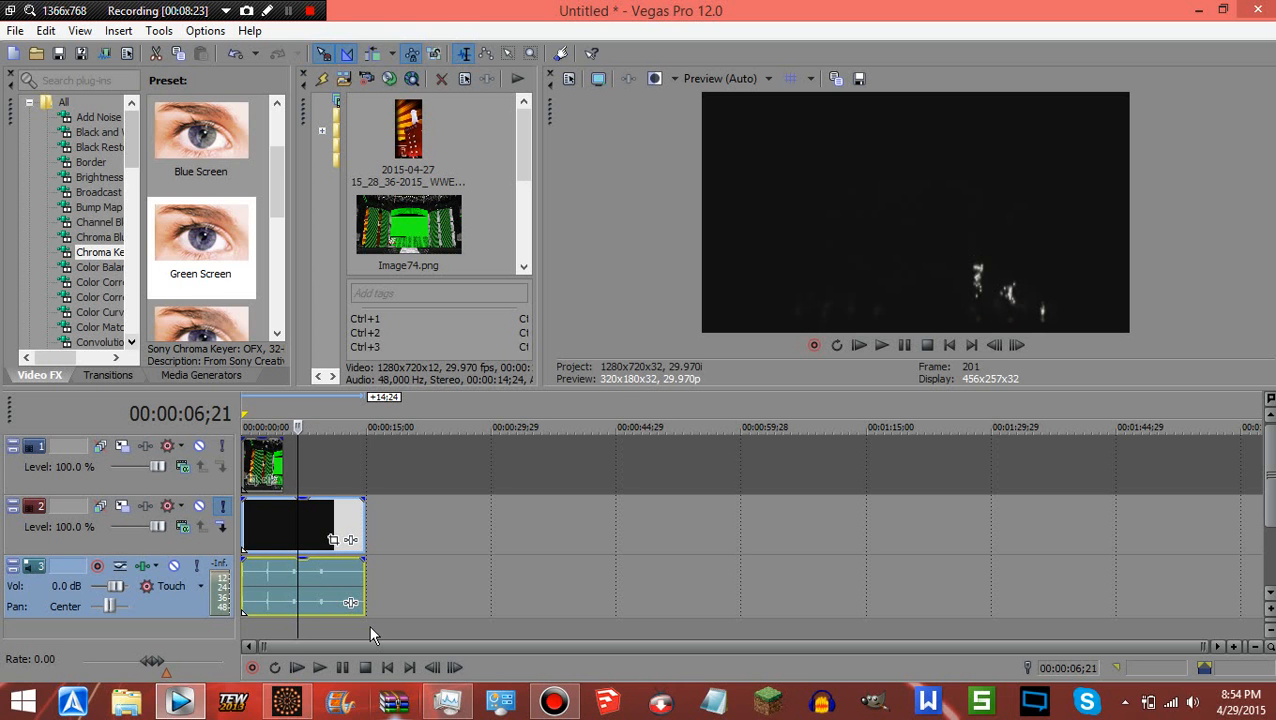
key(Left)
key(Left)
key(Left)
key(Left)
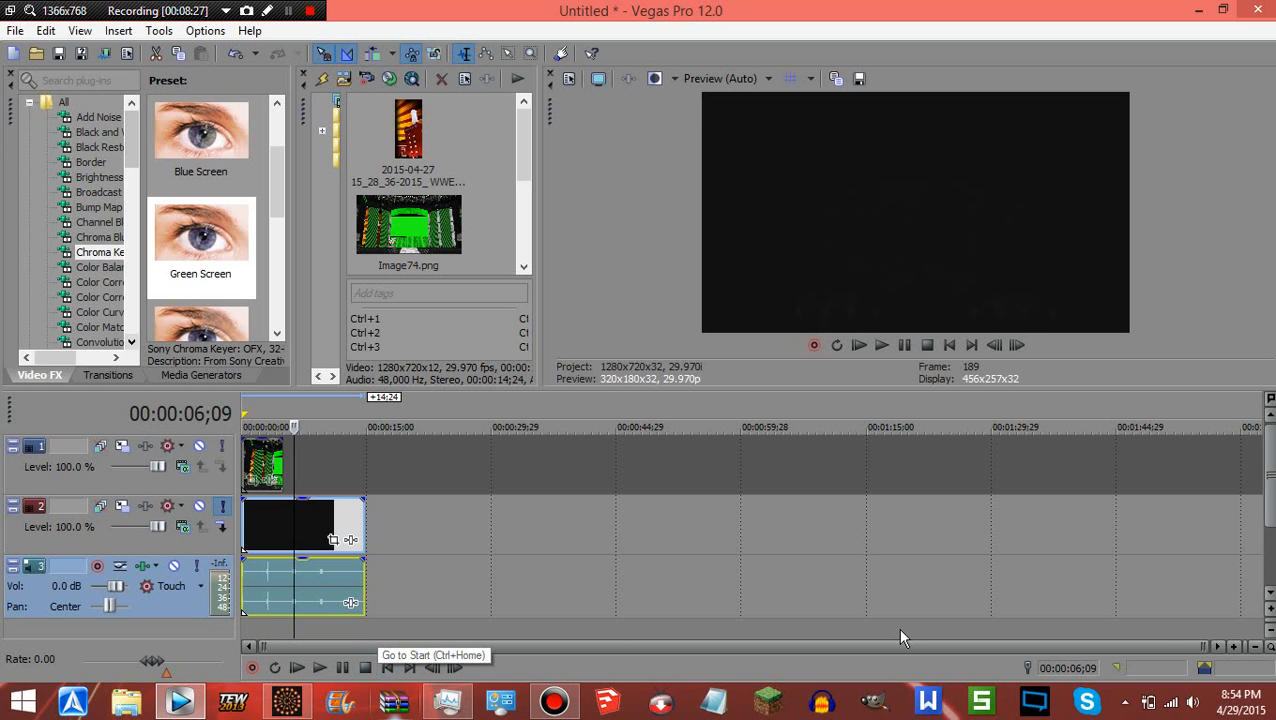
click(1235, 648)
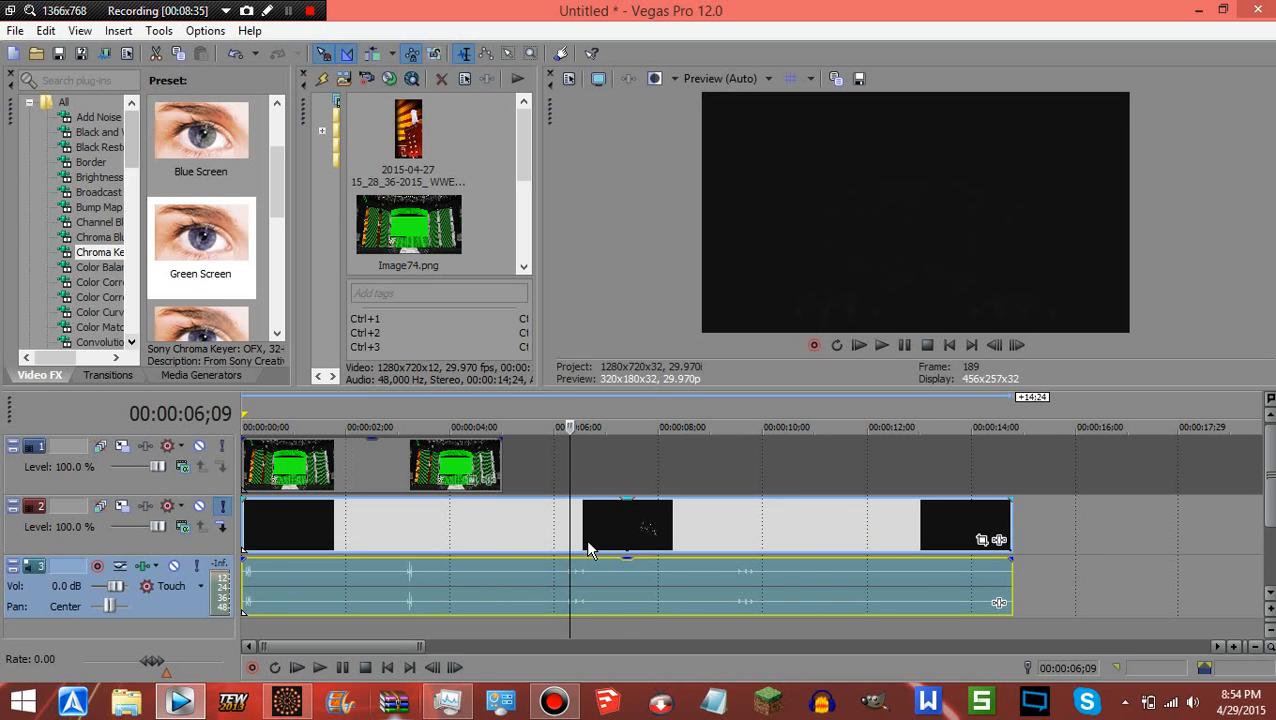
key(Right)
key(Right)
key(Right)
key(Right)
key(Right)
key(Left)
key(Left)
key(Left)
key(Left)
key(Left)
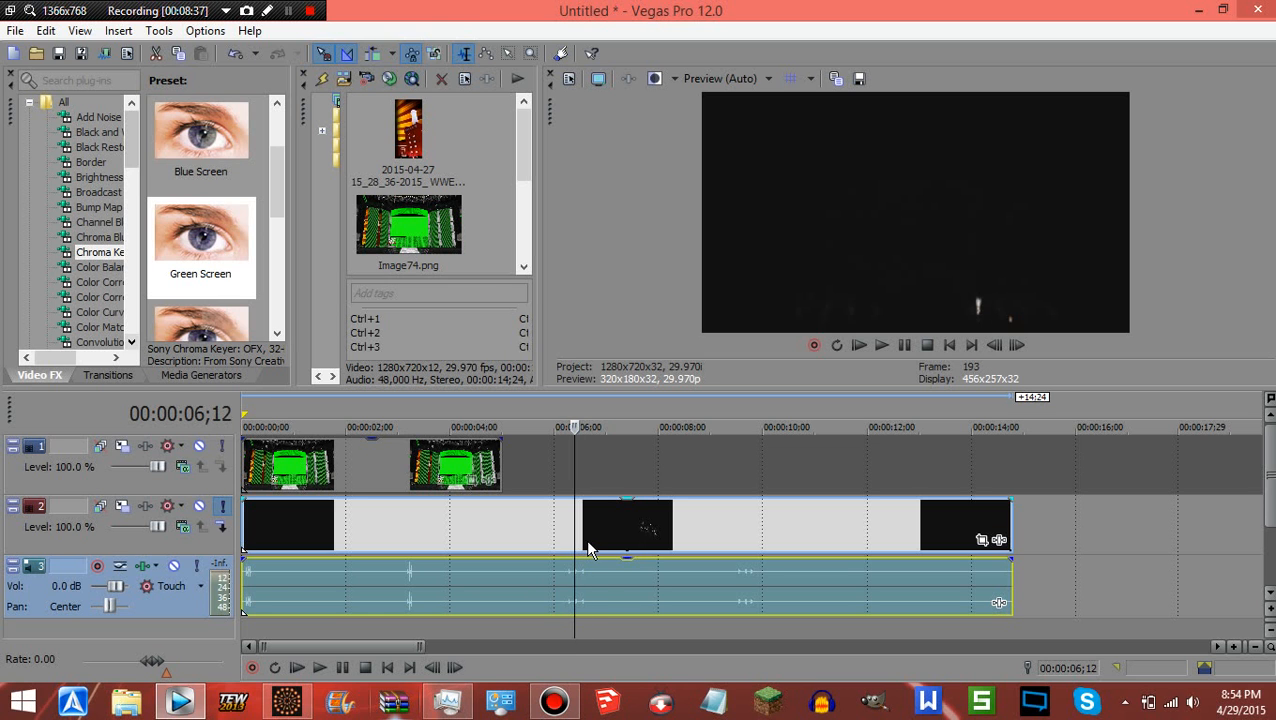
key(Left)
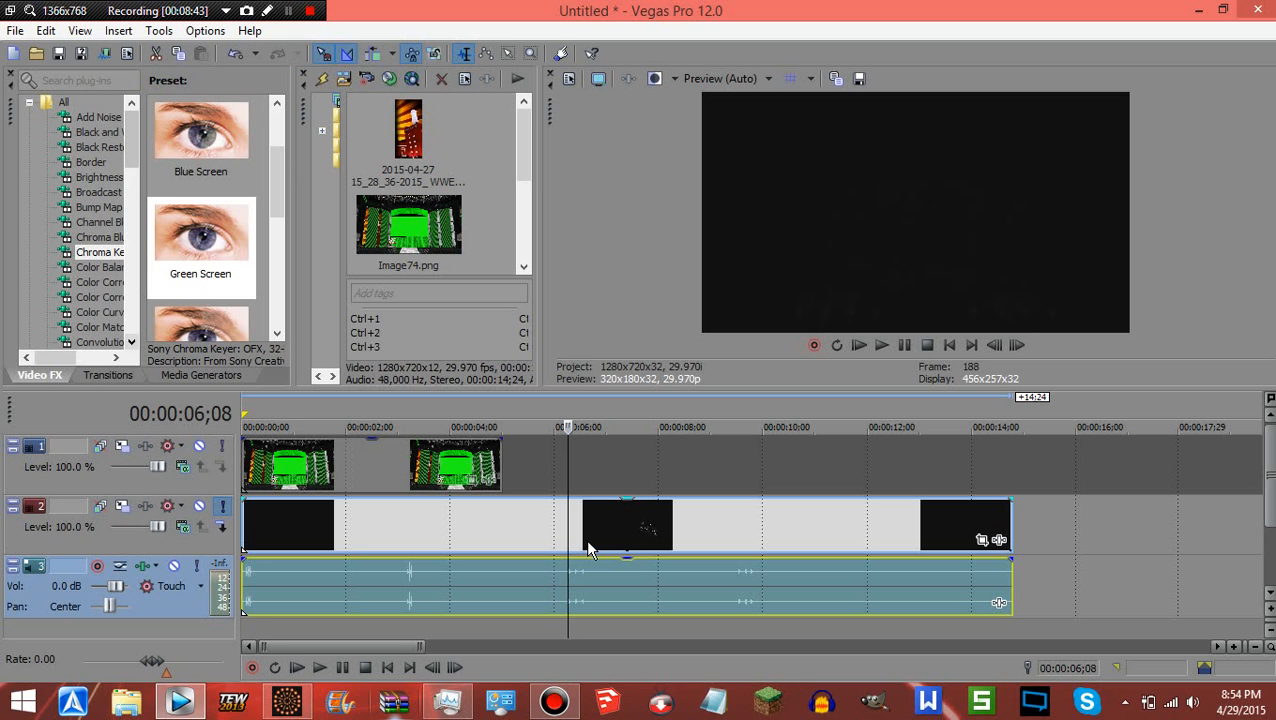
key(Right)
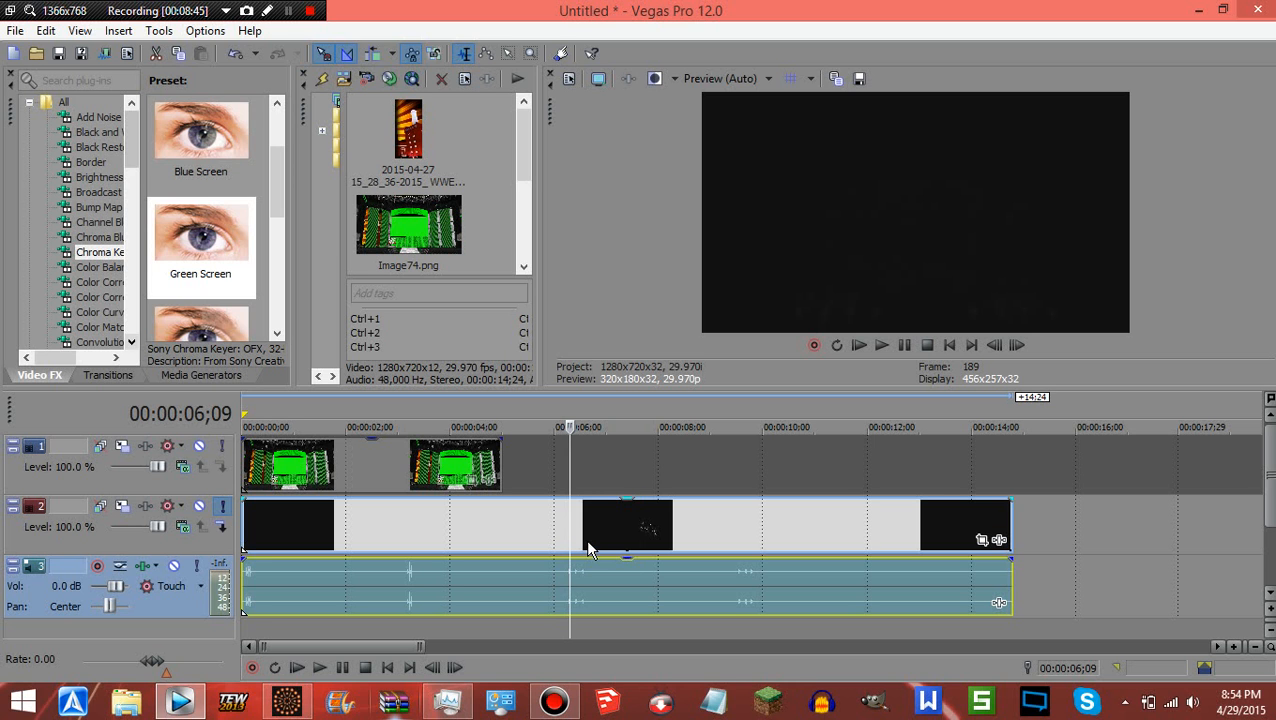
key(Right)
key(Right)
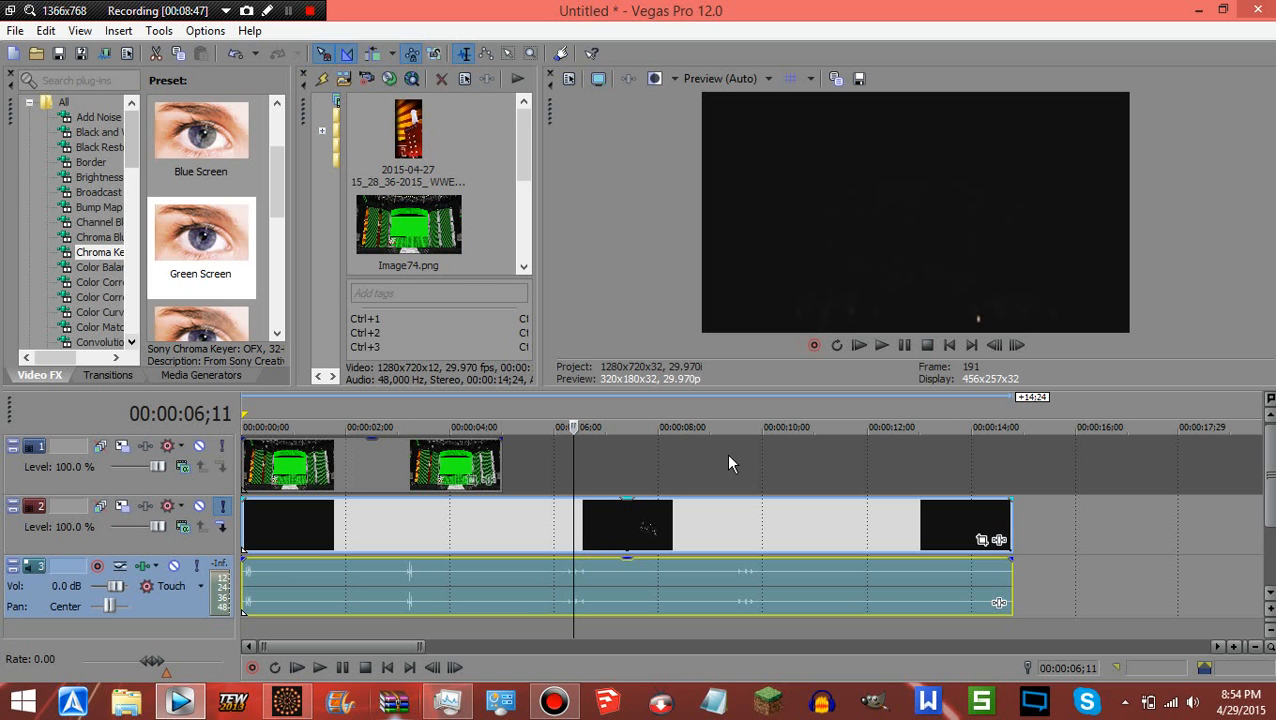
key(Right)
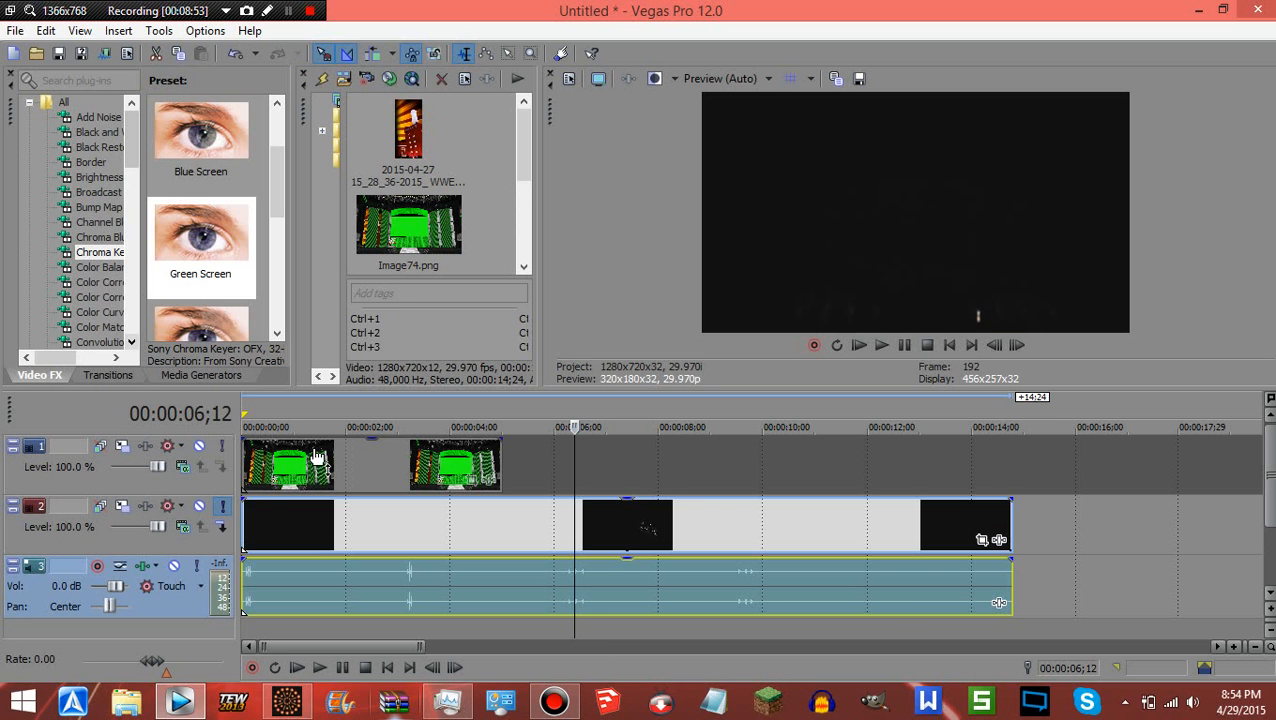
drag(245, 514, 577, 544)
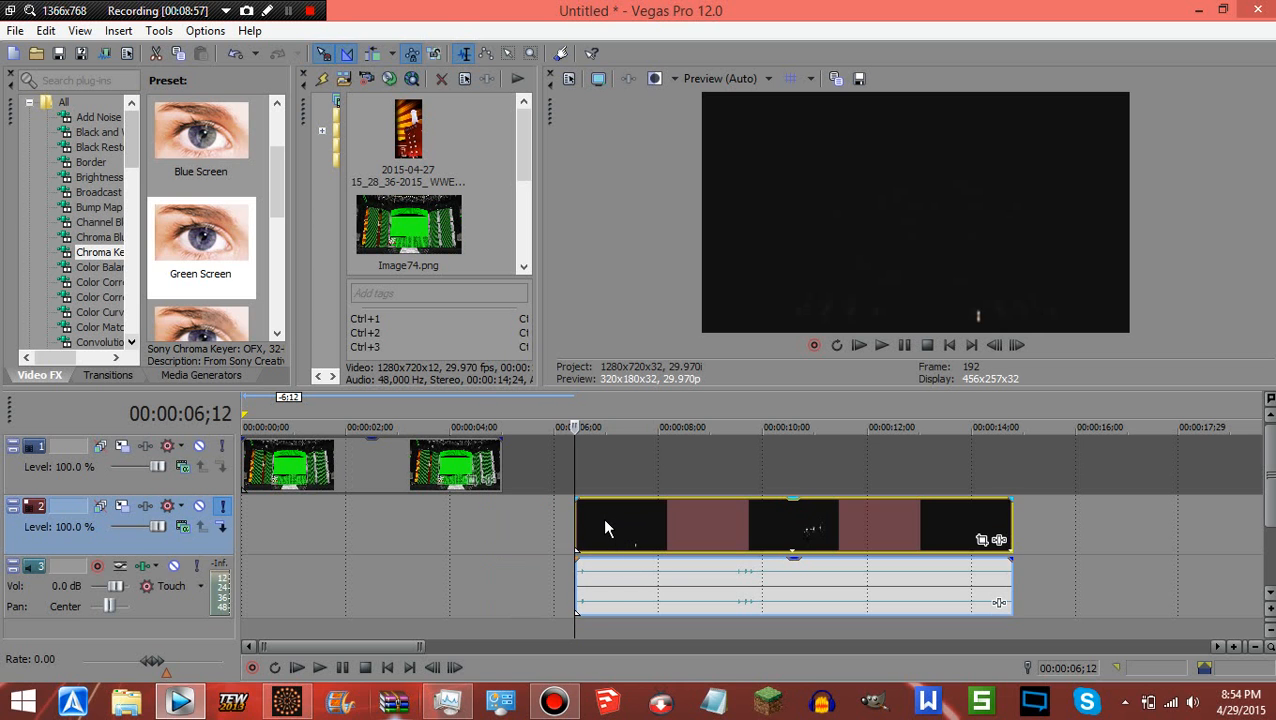
click(219, 507)
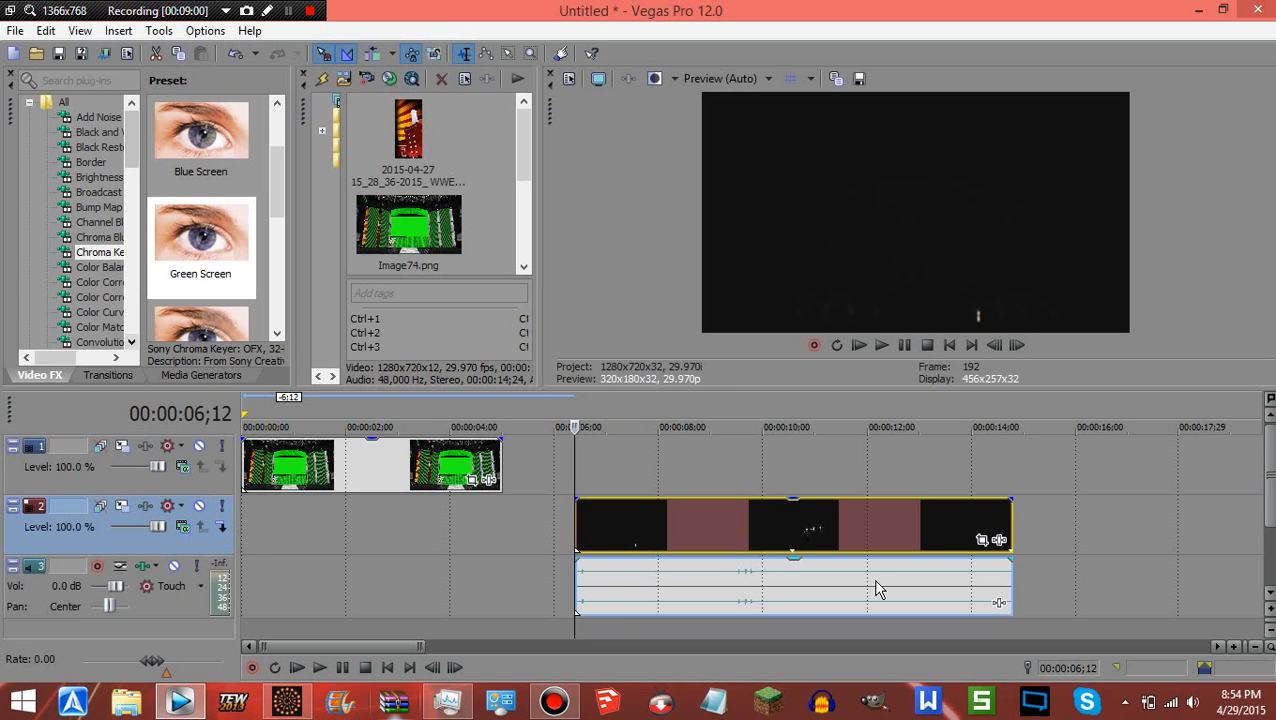
- Trim the end of the pyro clip to 00:00:09;09, where its bursts have faded out
click(588, 589)
click(613, 584)
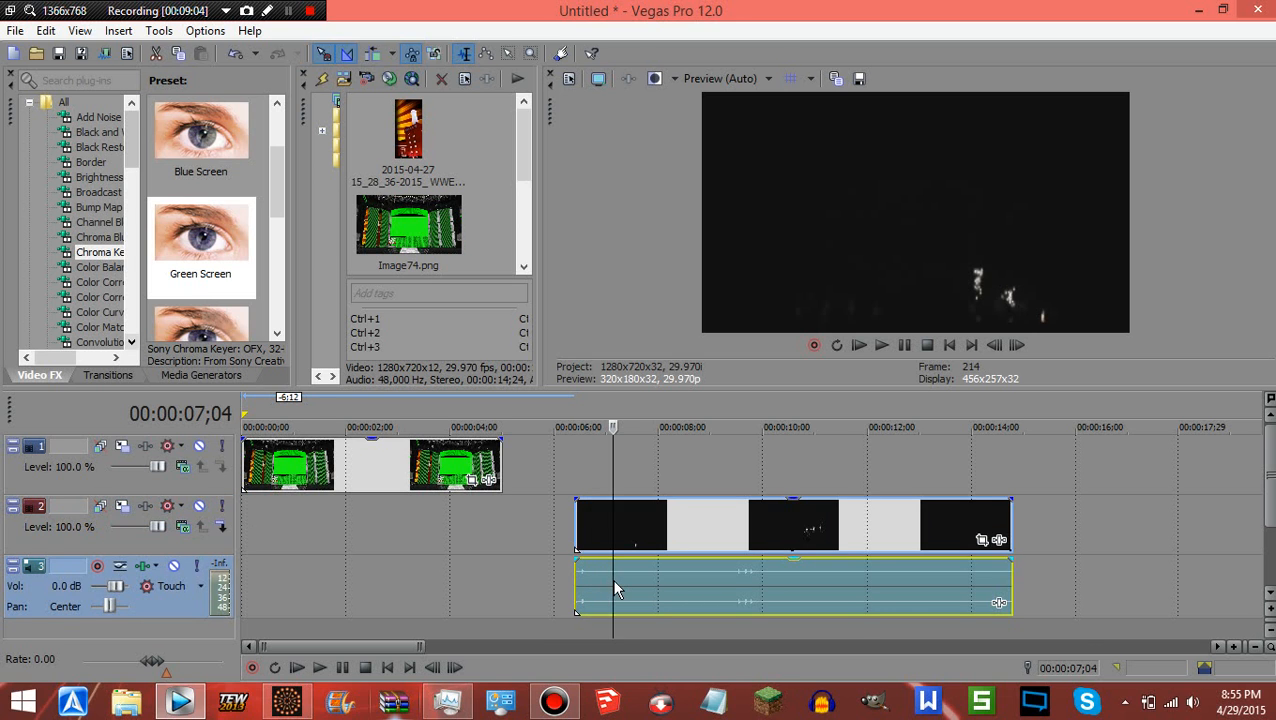
click(648, 584)
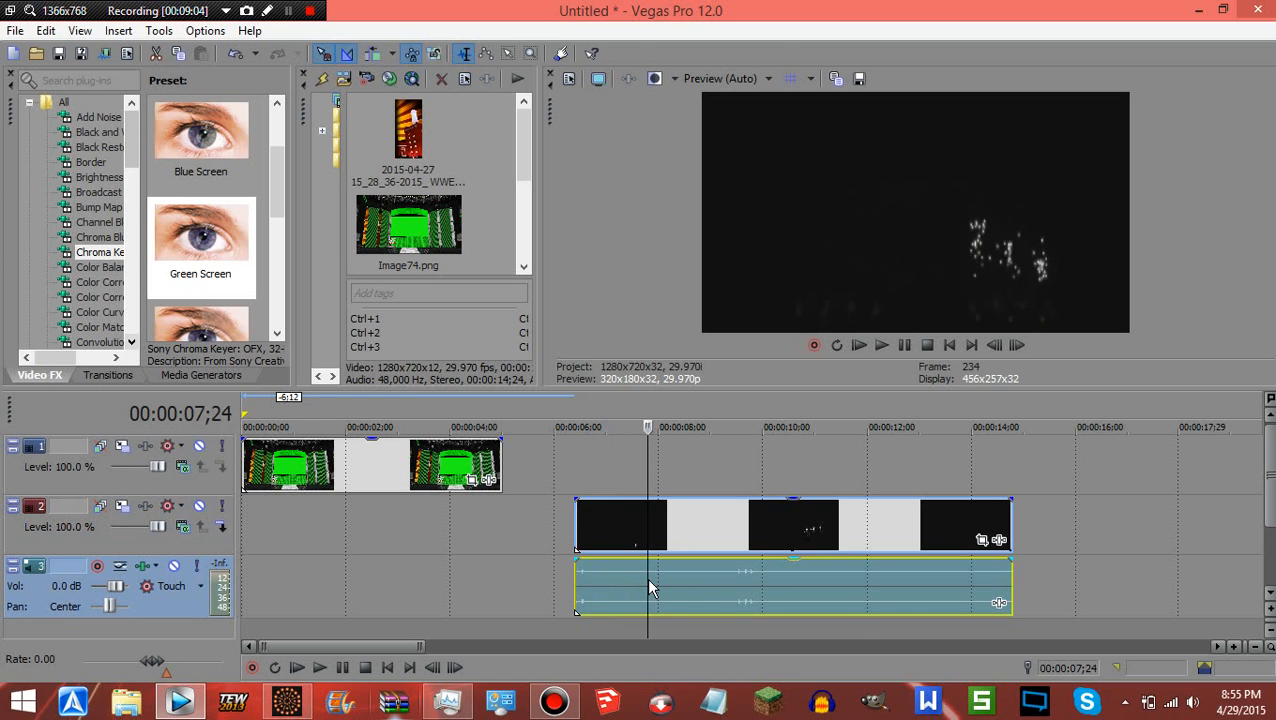
click(716, 580)
click(726, 588)
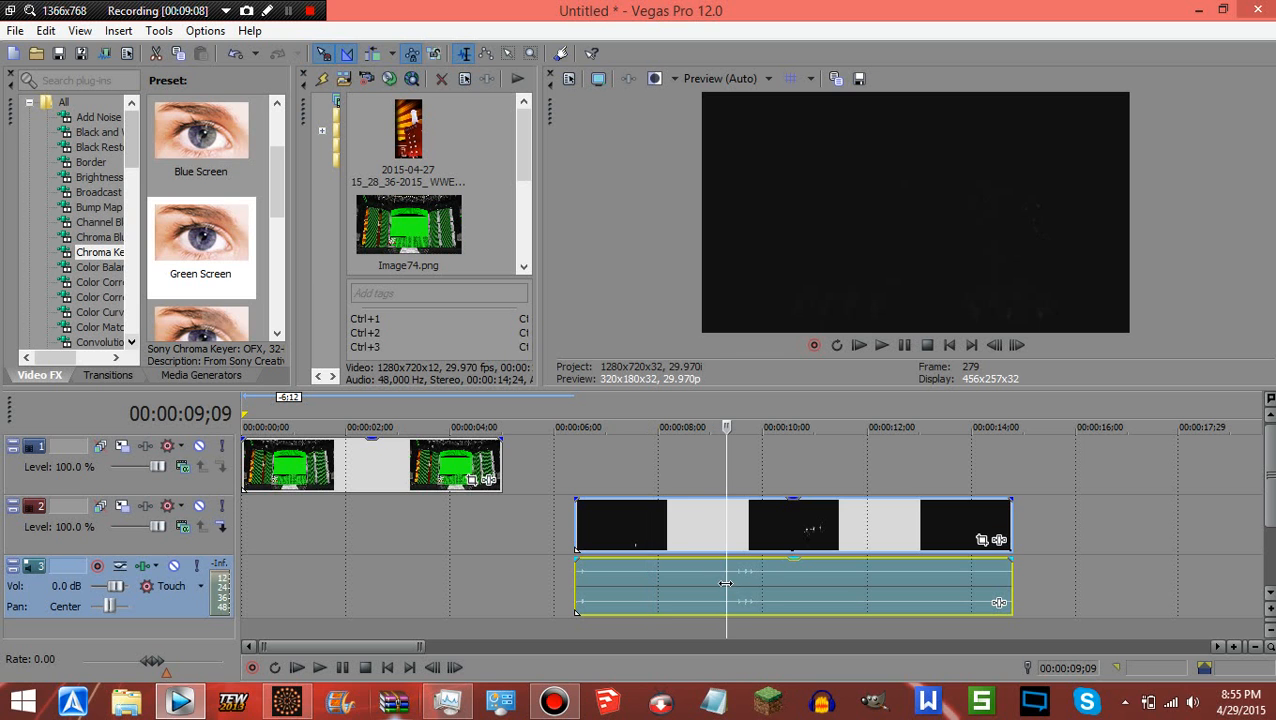
drag(1013, 527, 728, 501)
- Move the trimmed pyro clip to the start of the timeline beneath the stage picture and play from the beginning
click(594, 521)
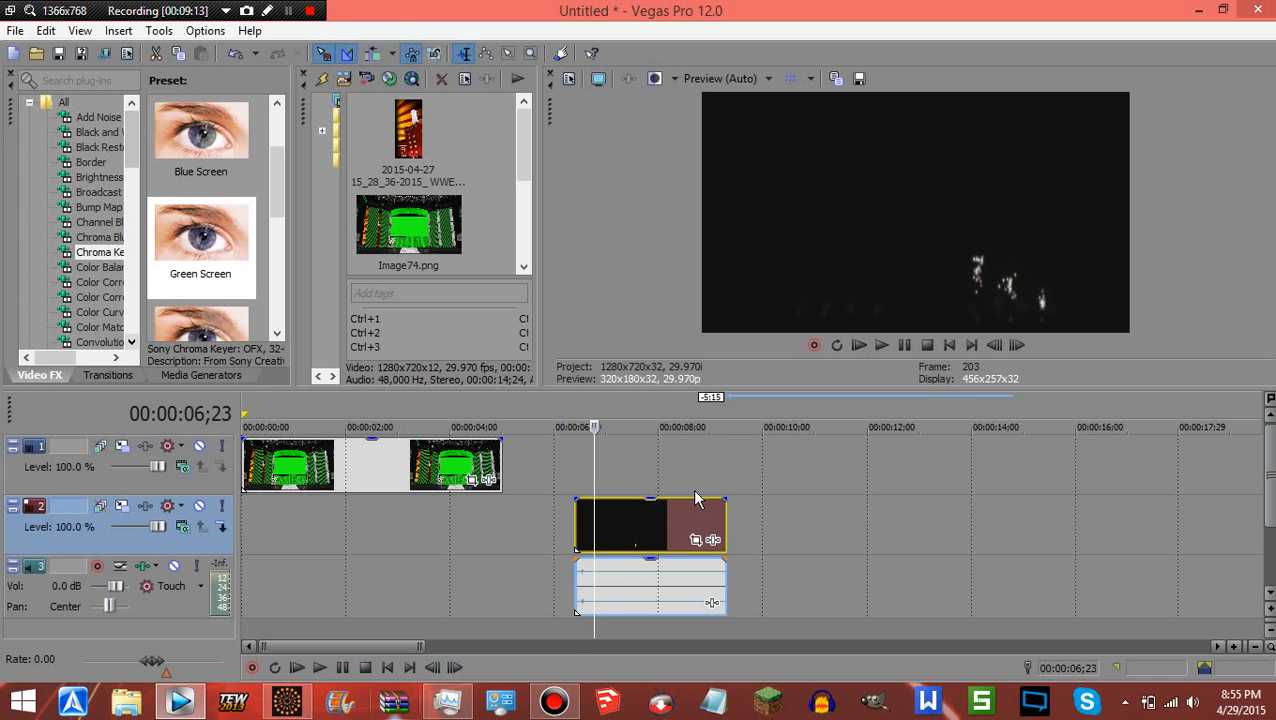
drag(602, 520, 145, 566)
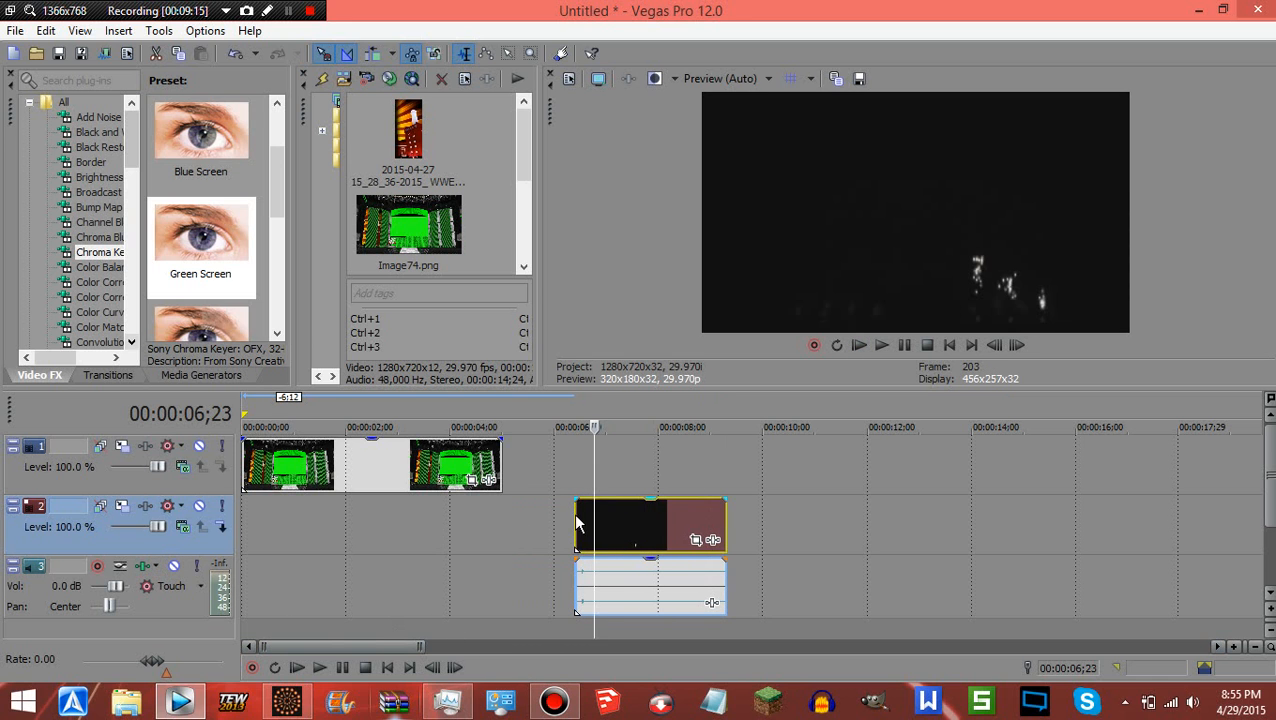
drag(579, 518, 246, 503)
click(388, 668)
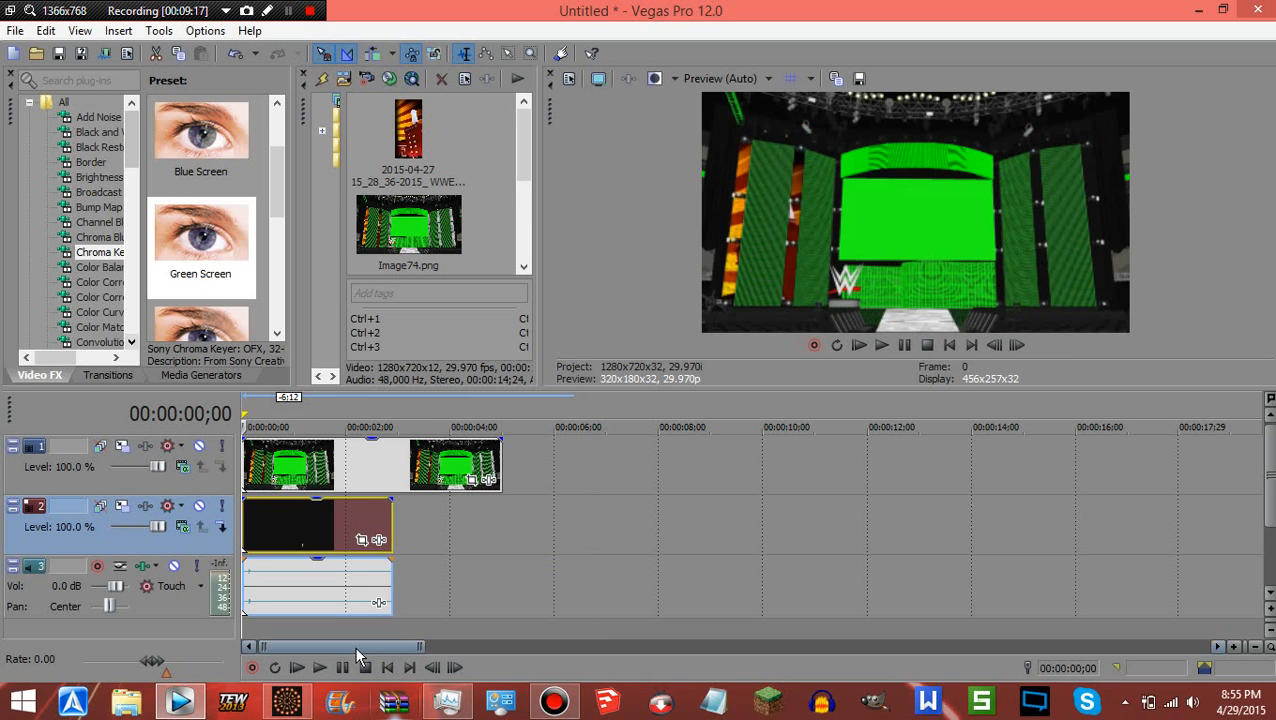
key(space)
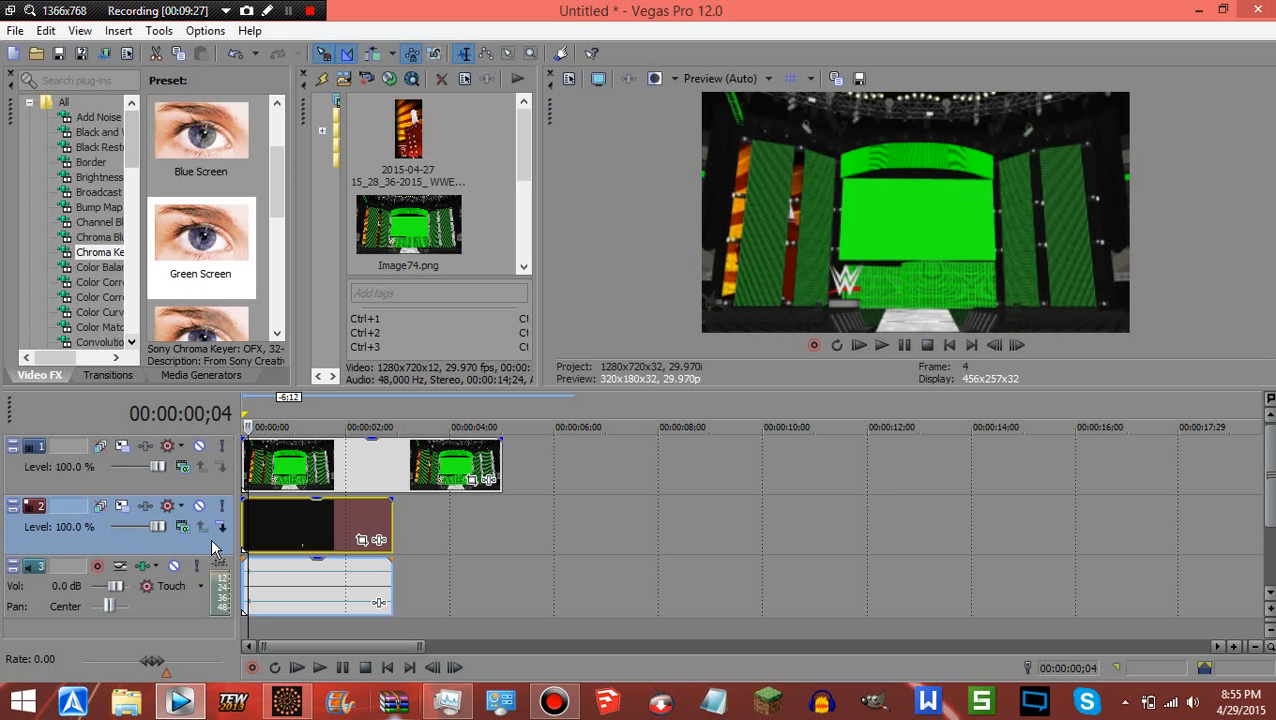
- Move the pyro track above the stage picture and apply the default Chroma Keyer to the pyro clip with black as the key colour
drag(219, 543, 220, 437)
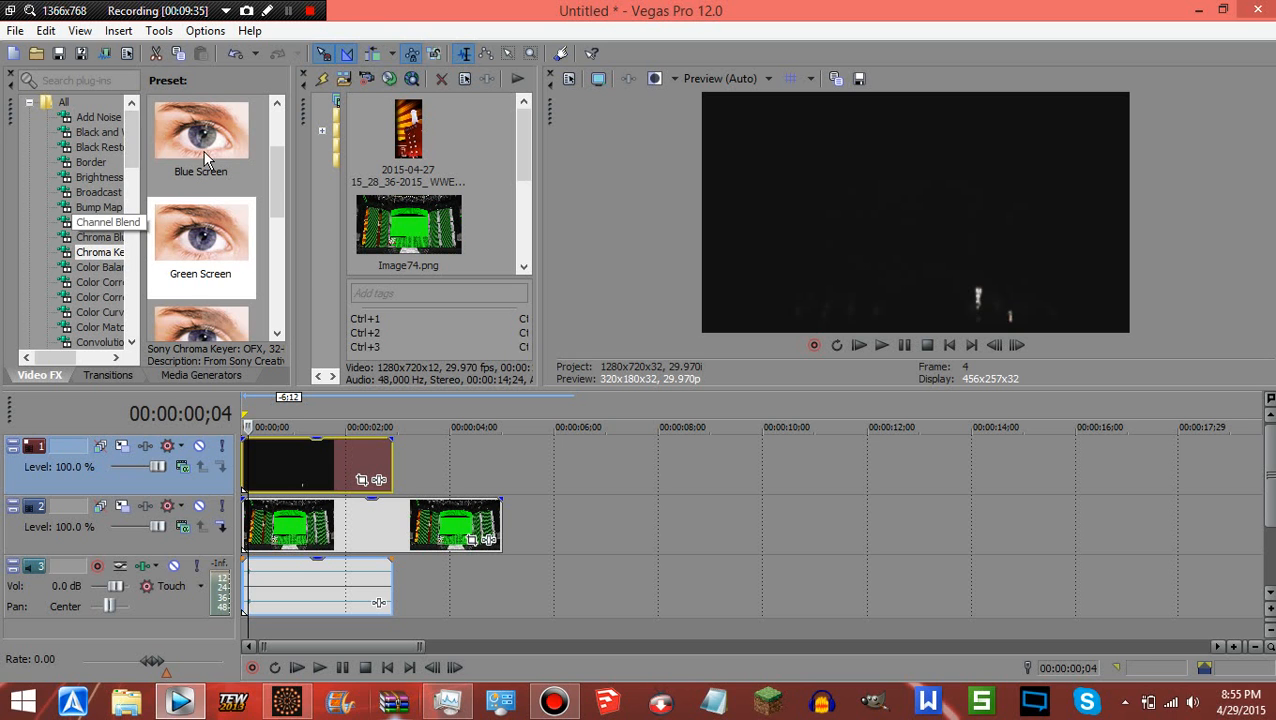
drag(204, 150, 314, 465)
scroll(280, 120, up, 1)
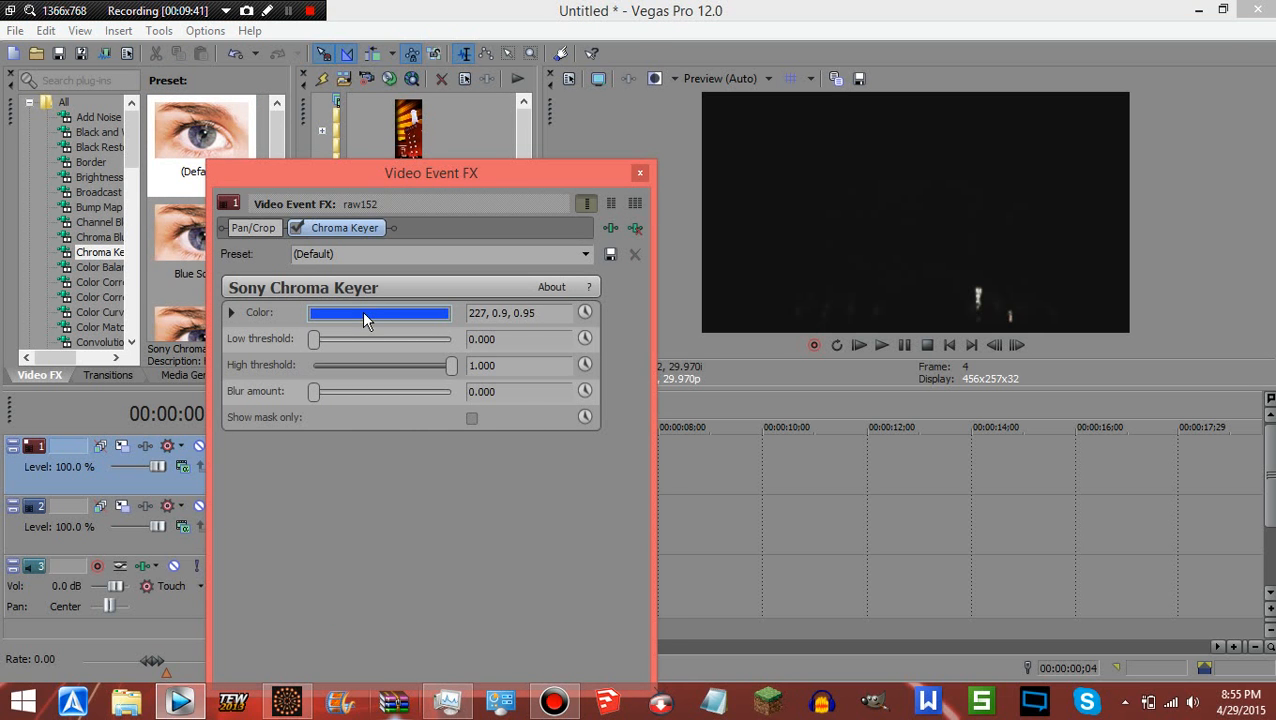
click(362, 313)
drag(379, 373, 497, 675)
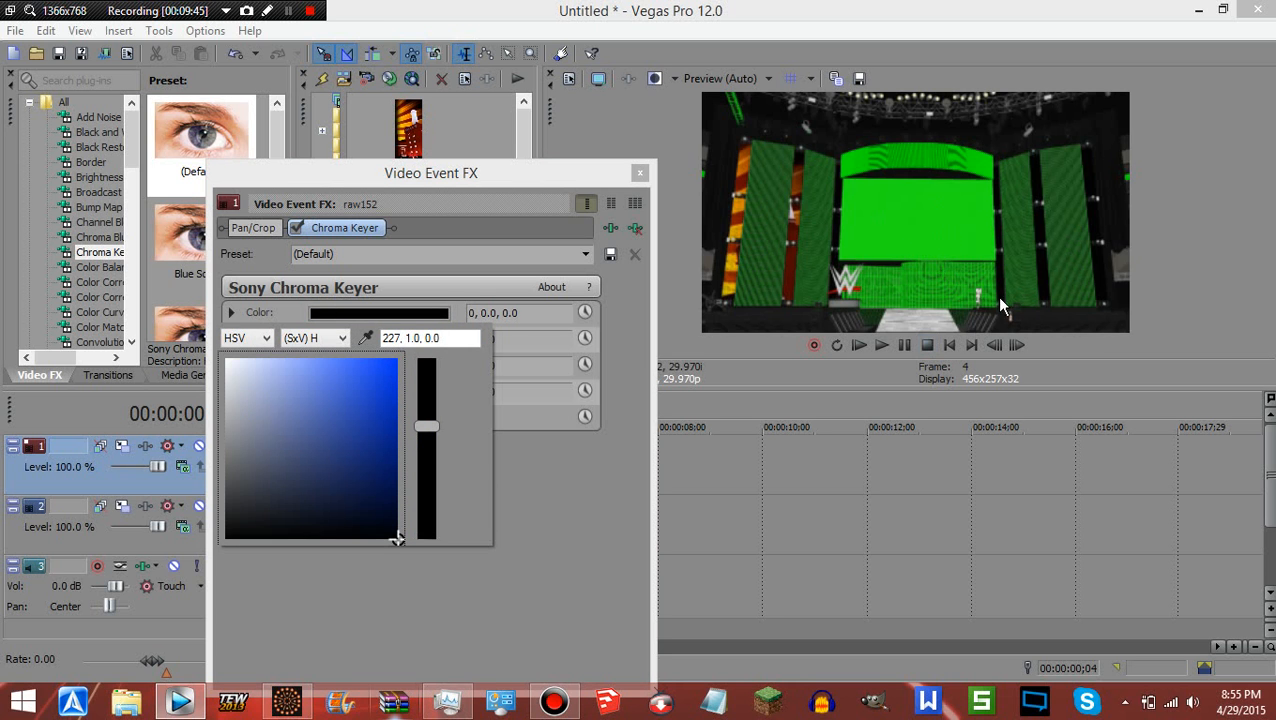
click(618, 430)
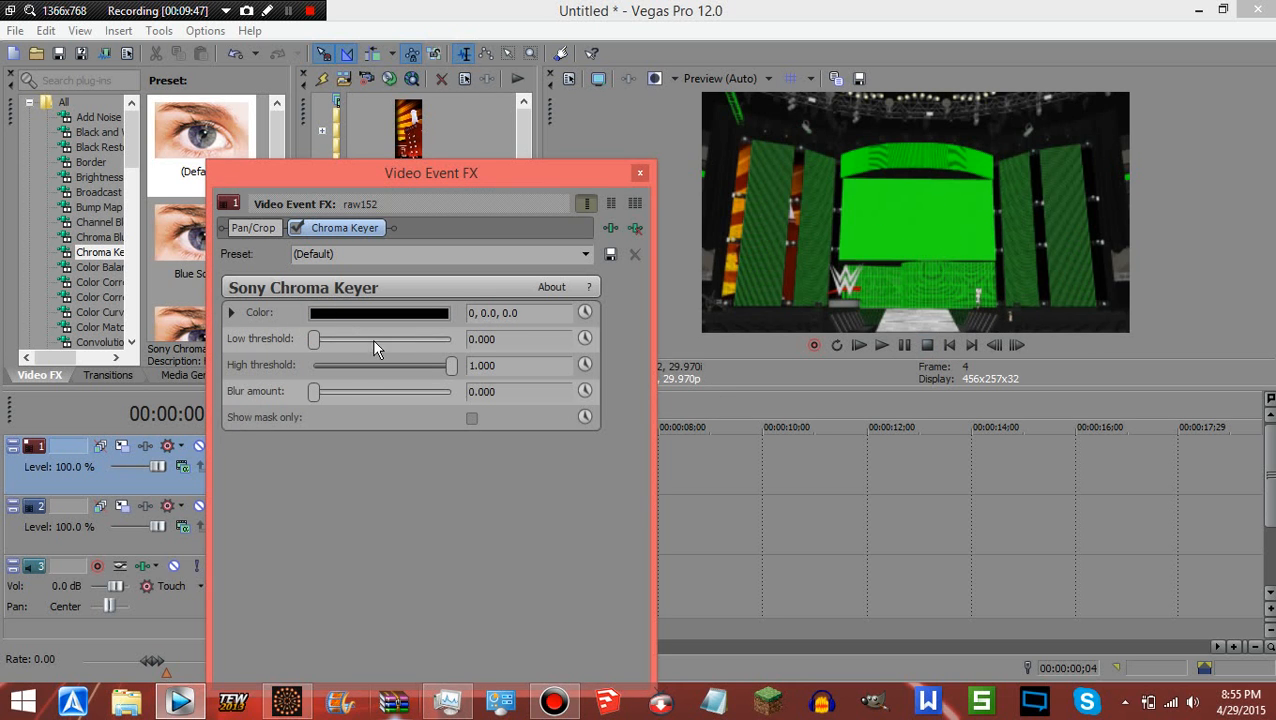
- Set the pyro clip's Chroma Keyer low threshold to about 0.449 and its high threshold to the maximum
click(374, 339)
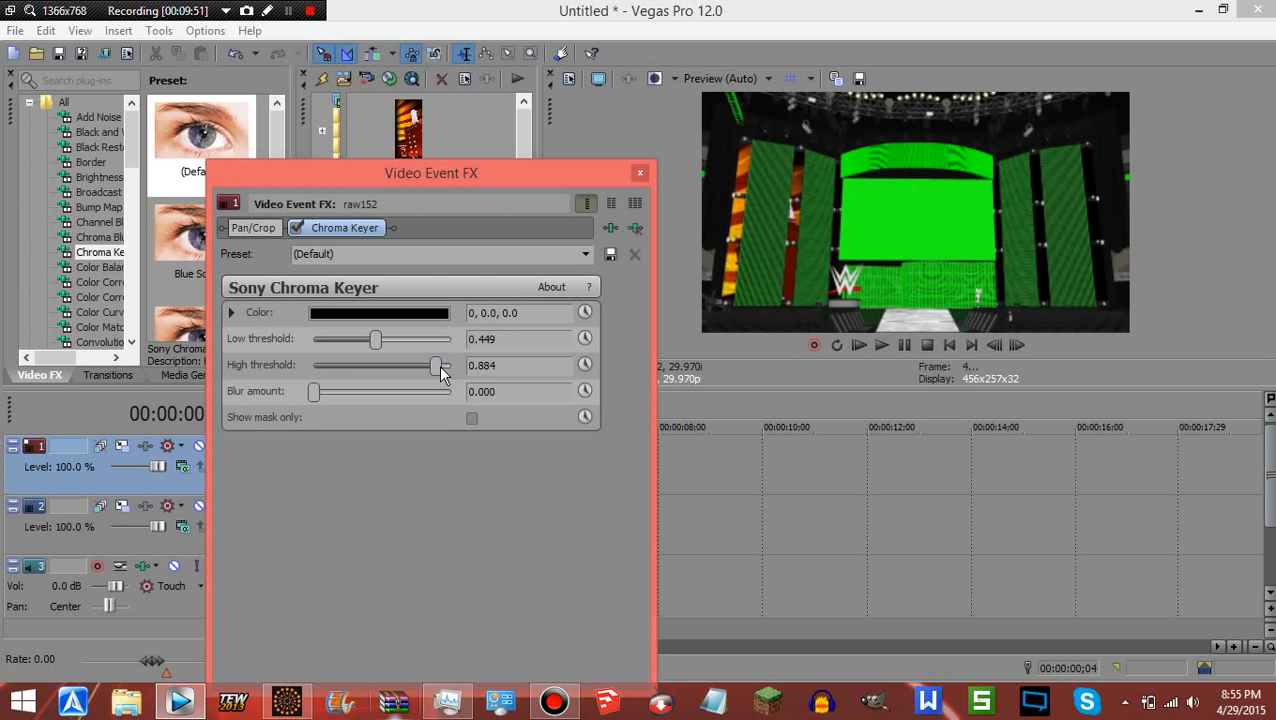
drag(439, 365, 456, 366)
click(882, 199)
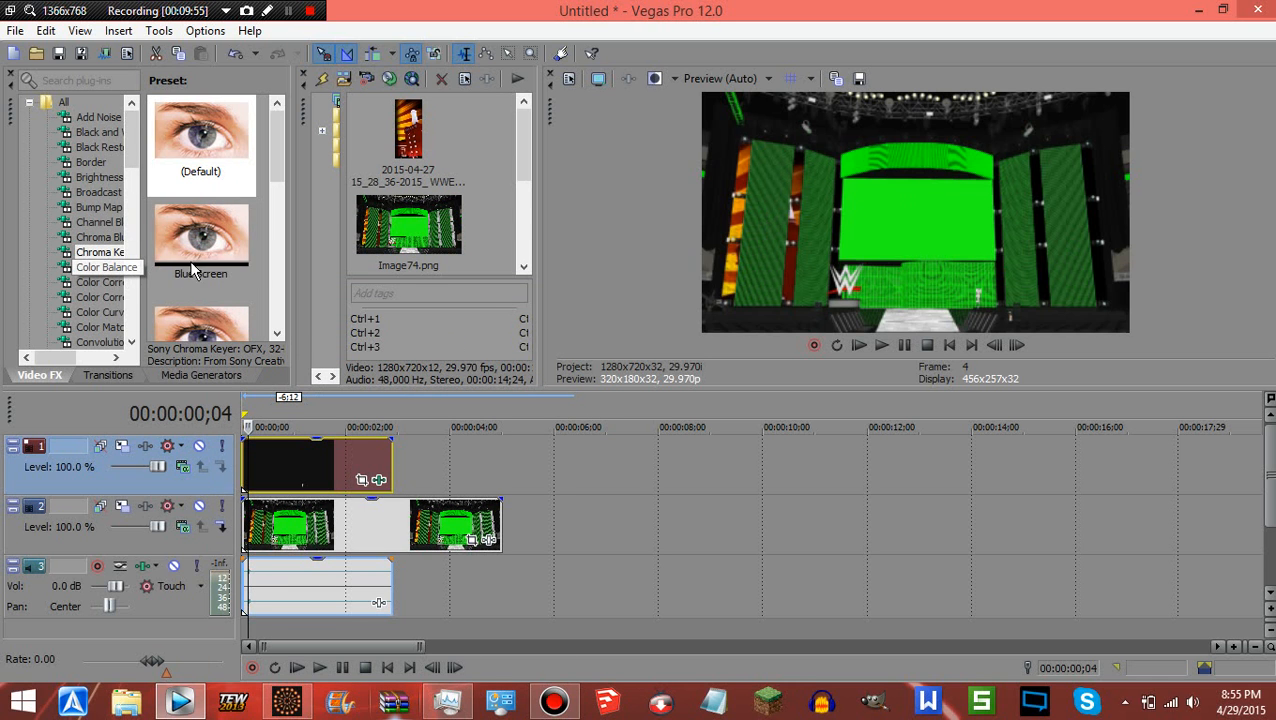
- Apply the Green Screen Chroma Keyer preset to the stage picture, raising the low threshold and lowering the high threshold to remove the green
click(215, 317)
drag(291, 512, 292, 515)
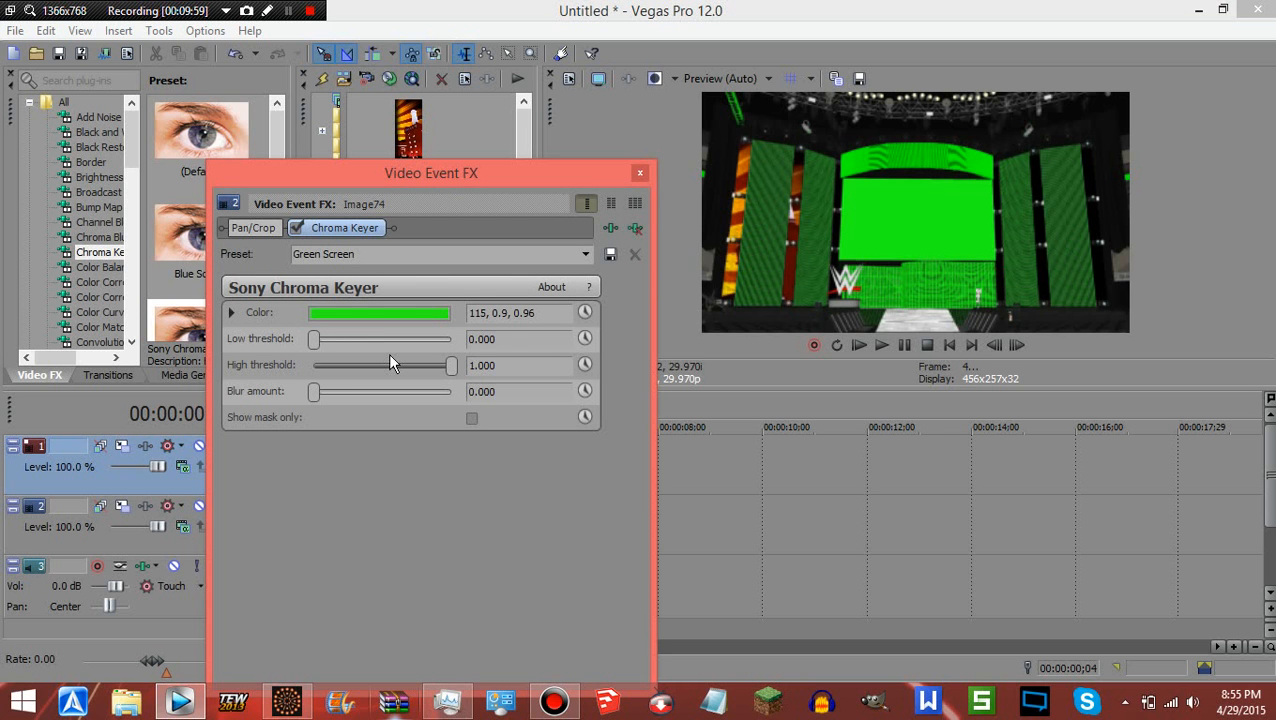
drag(316, 339, 380, 339)
drag(449, 365, 403, 365)
click(640, 172)
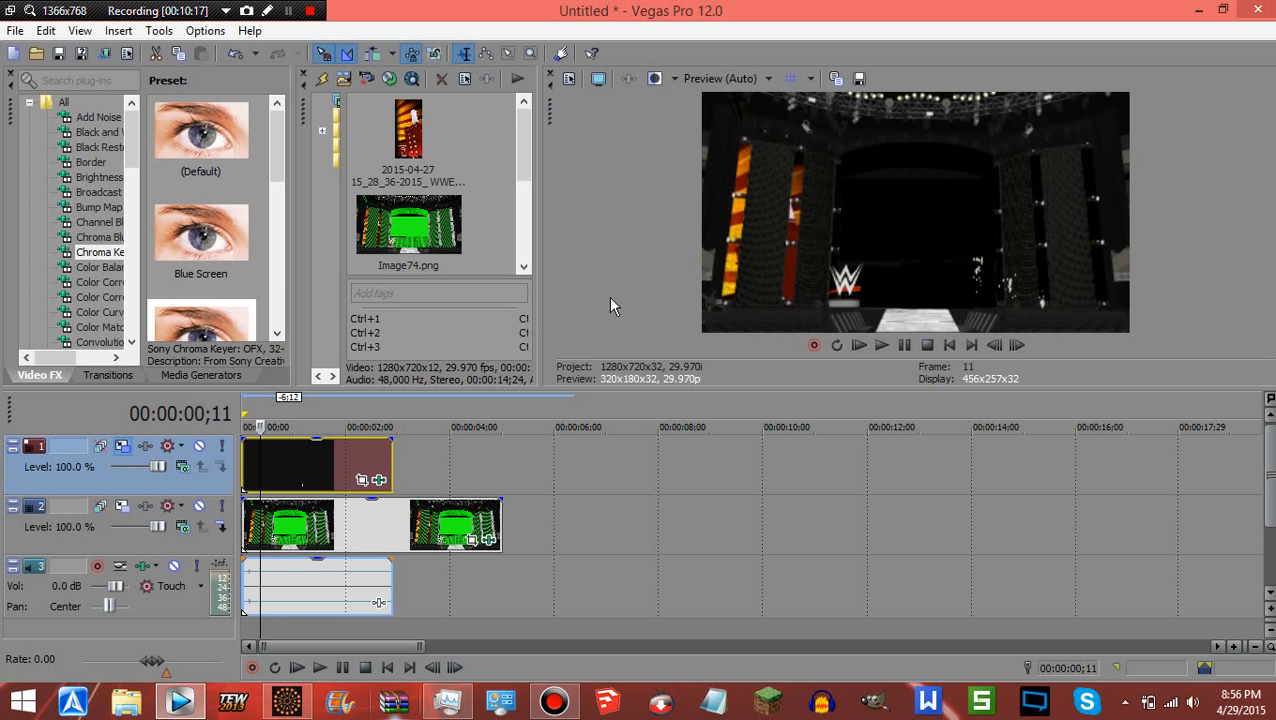
- Reposition the pyro track with Track Motion to about X -237.86, Y 32.14, so the bursts sit in front of the central stage screen
drag(577, 295, 543, 294)
click(676, 130)
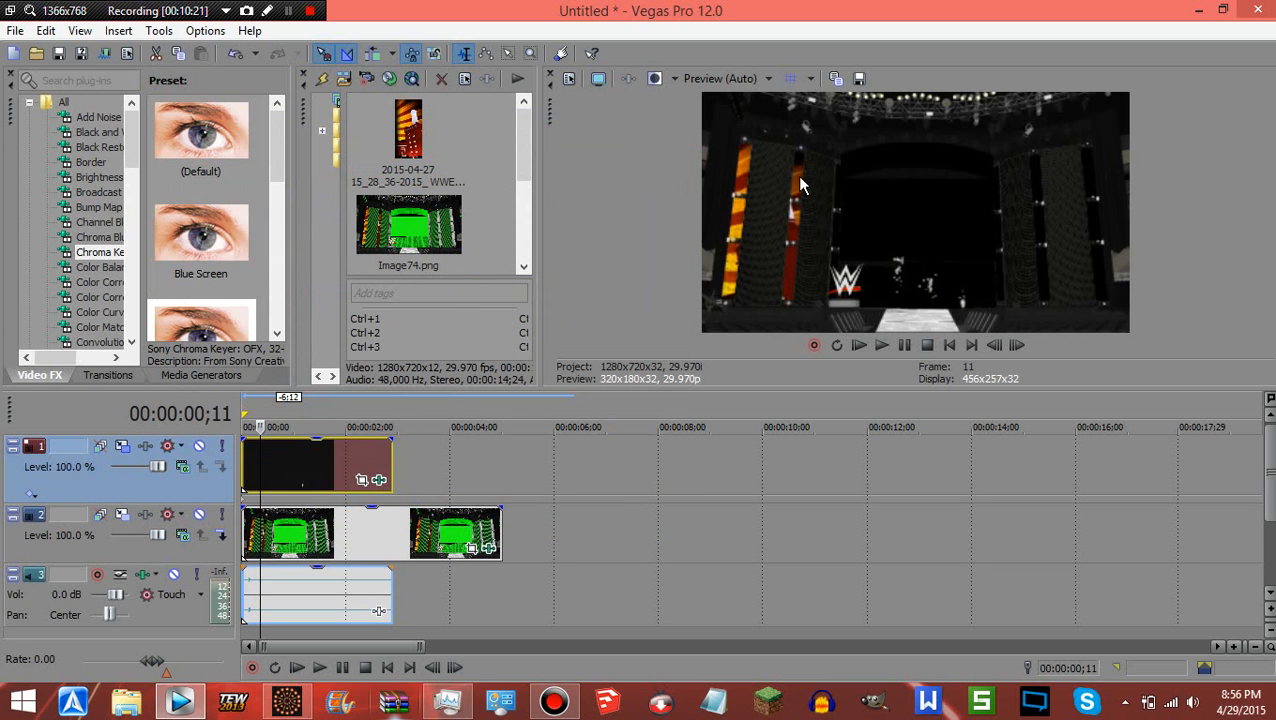
key(Left)
key(Left)
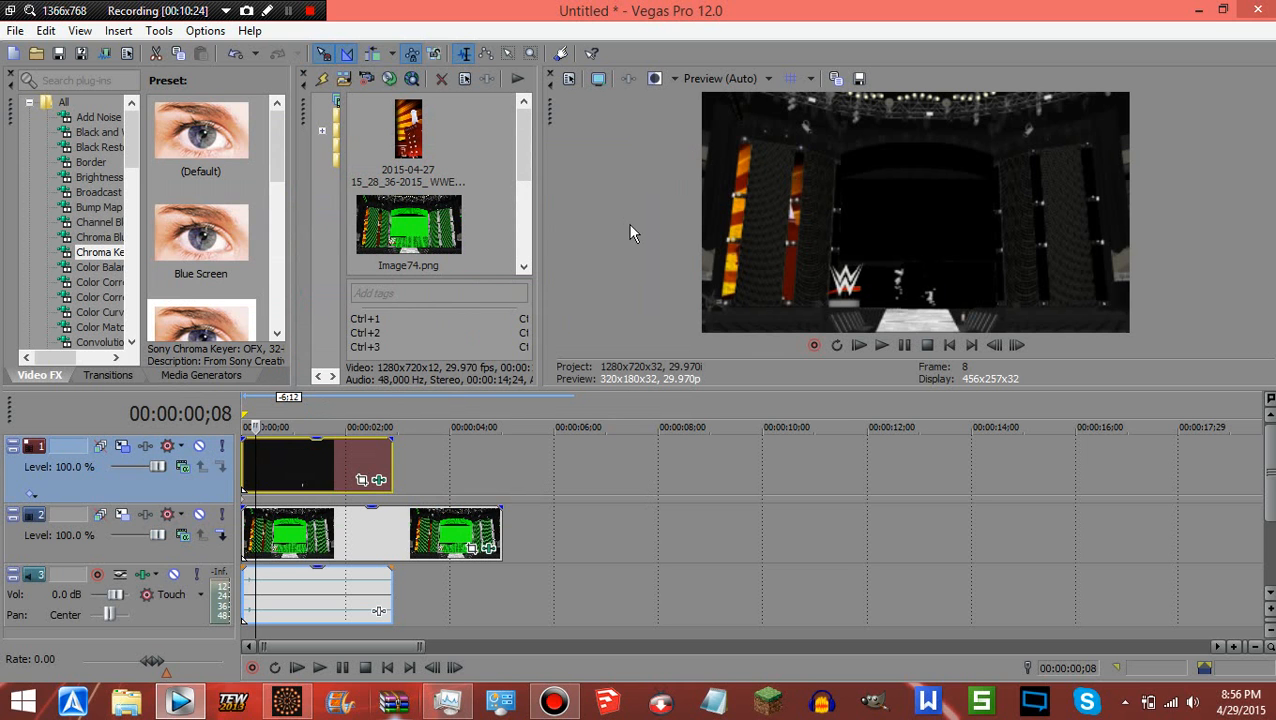
click(121, 446)
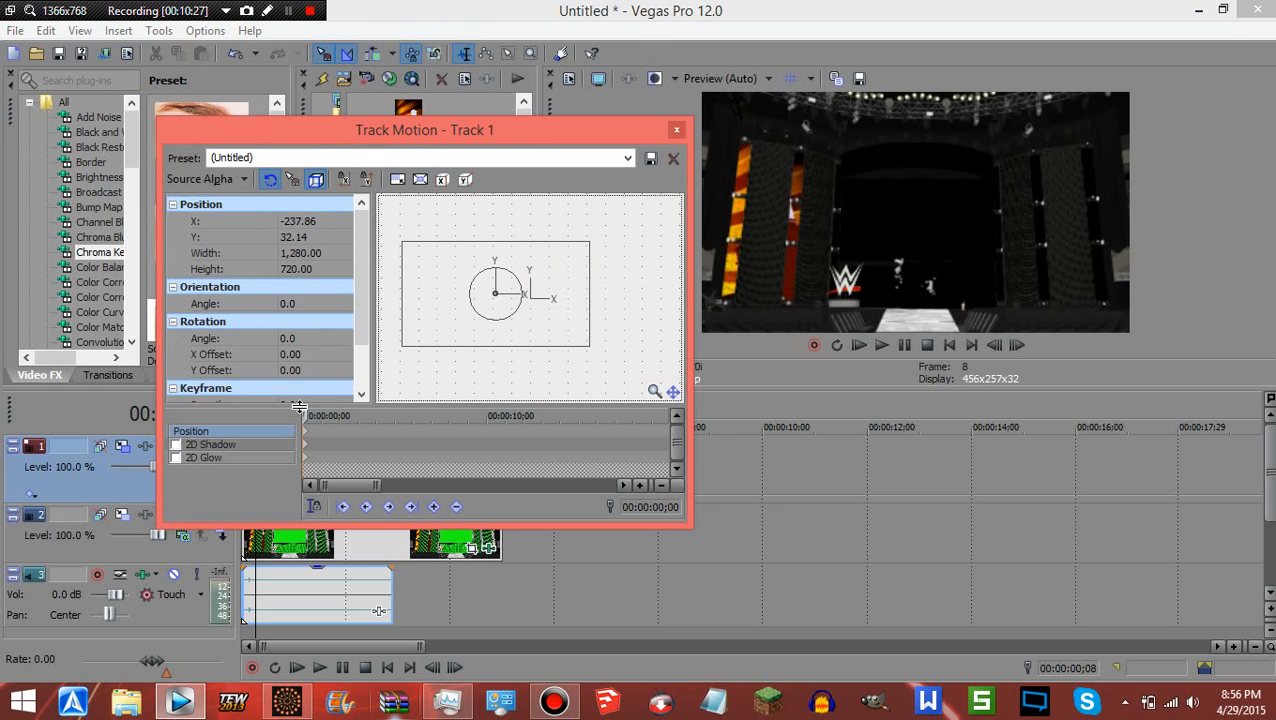
click(676, 130)
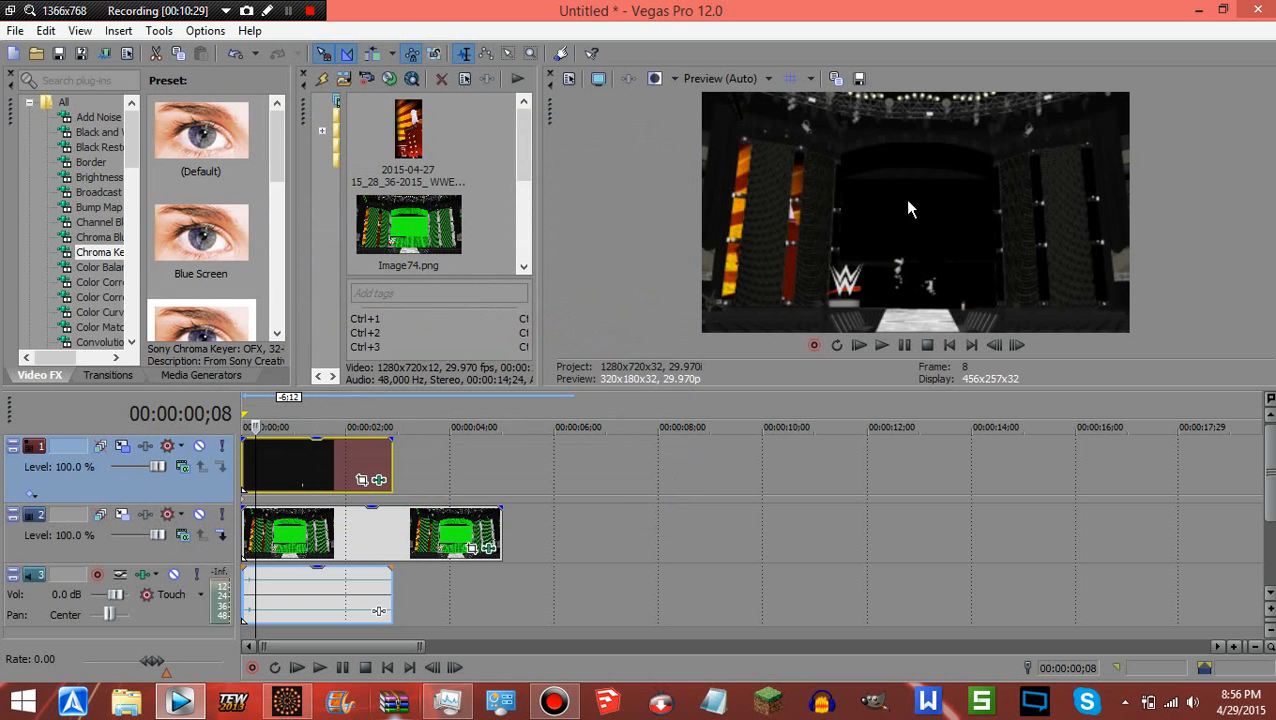
- Advance to 00:00:00;14, apply the White Soft Glow preset to the pyro clip and set its glow percent to about 0.041
key(Right)
key(Right)
key(Right)
key(Right)
key(Right)
key(Right)
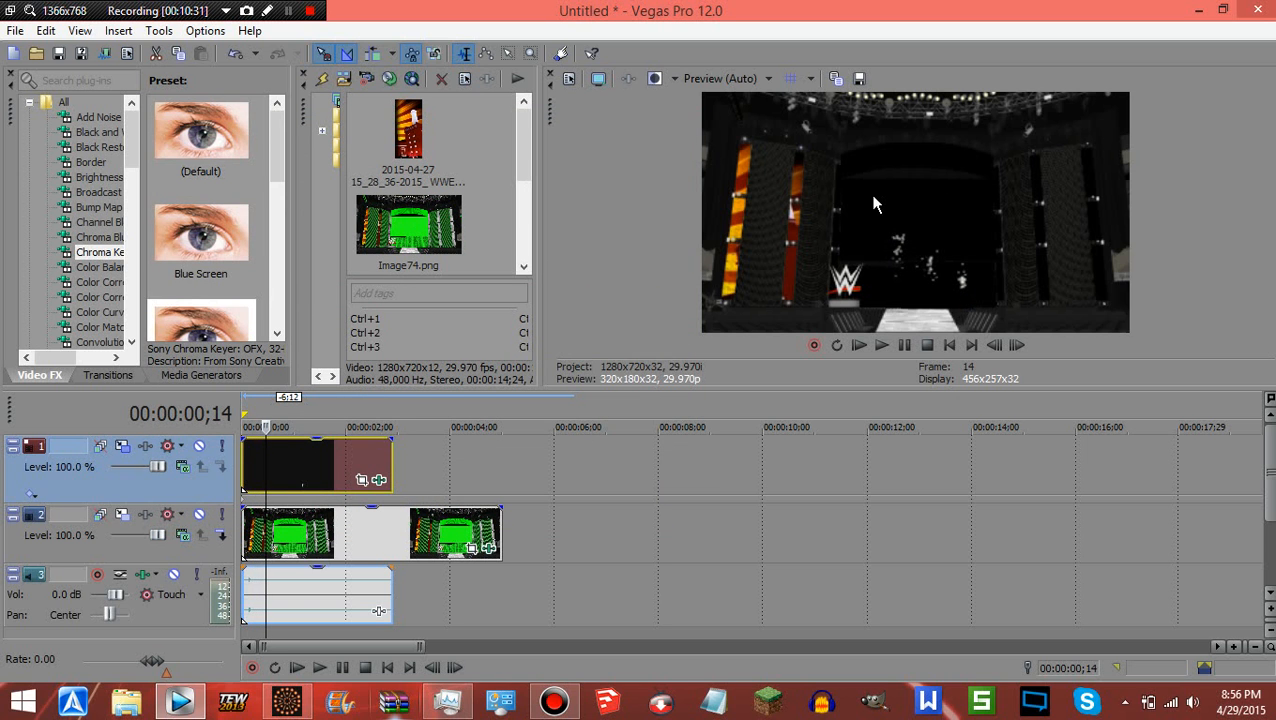
click(131, 185)
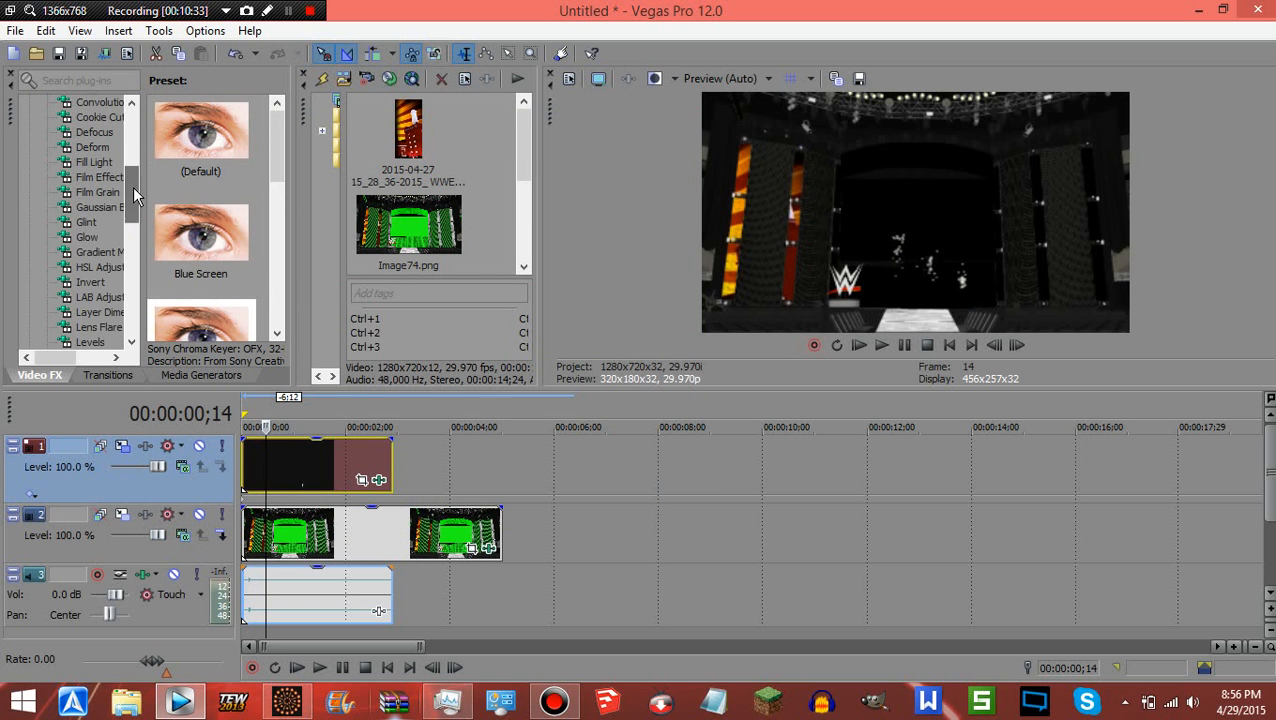
drag(133, 186, 133, 189)
click(88, 222)
drag(191, 250, 313, 477)
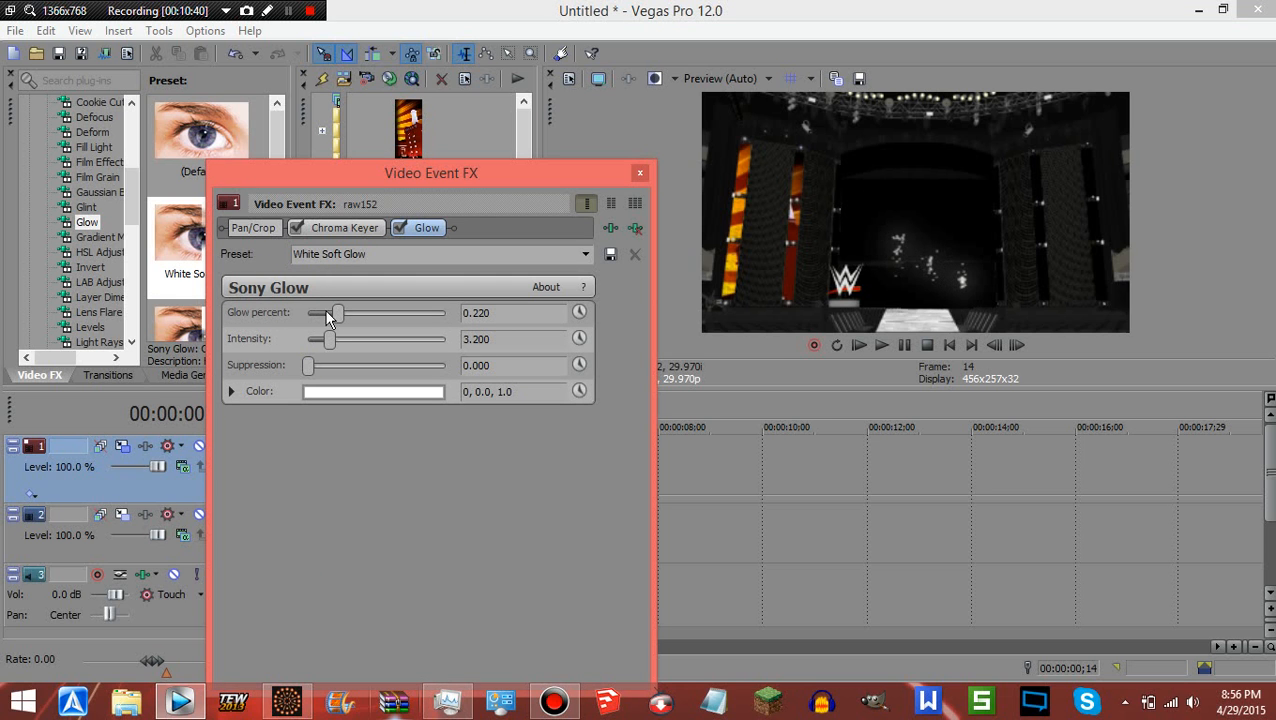
drag(336, 316, 316, 318)
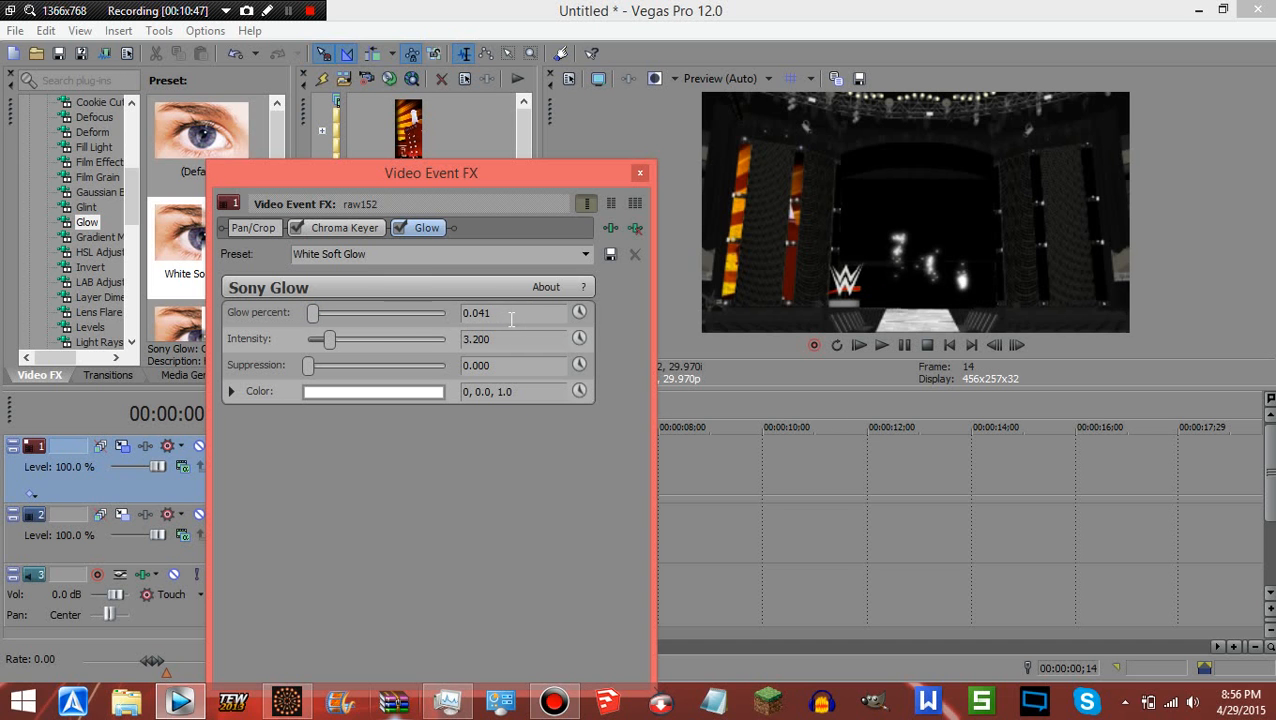
click(641, 176)
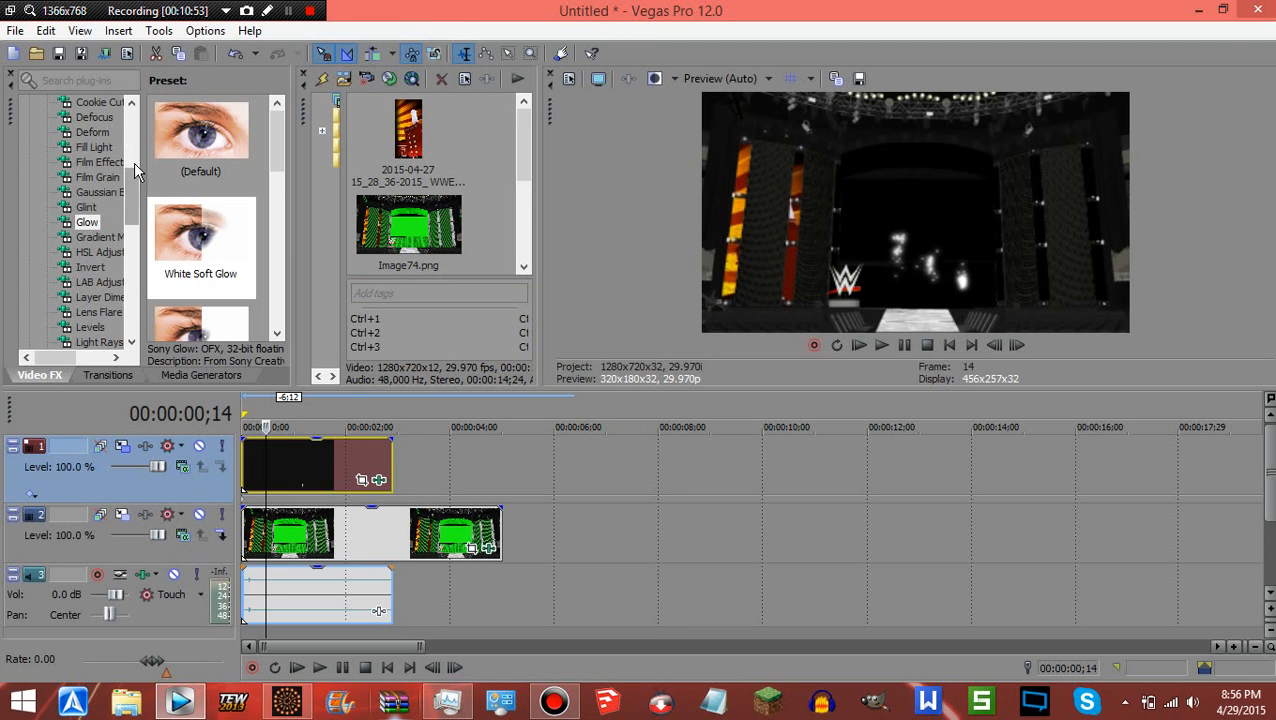
- Apply the Red Midtones Color Balance preset to the pyro clip and set both green and blue to -0.500
scroll(133, 160, up, 6)
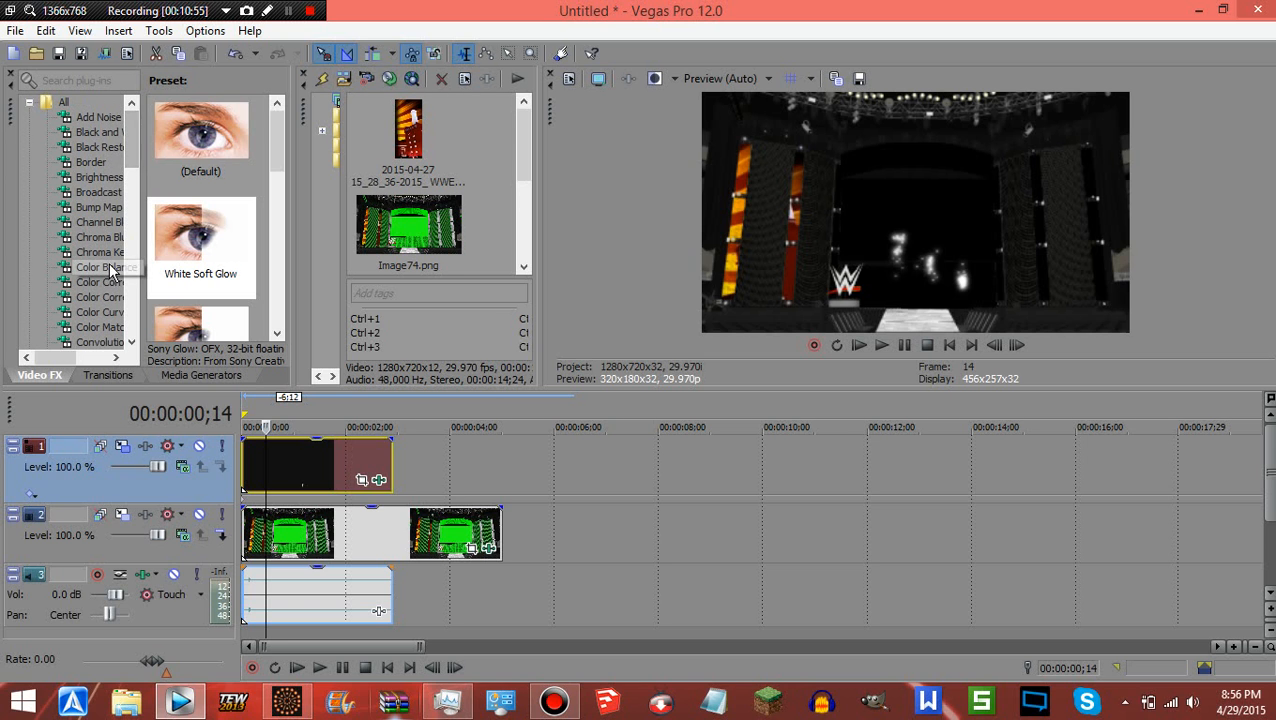
click(100, 267)
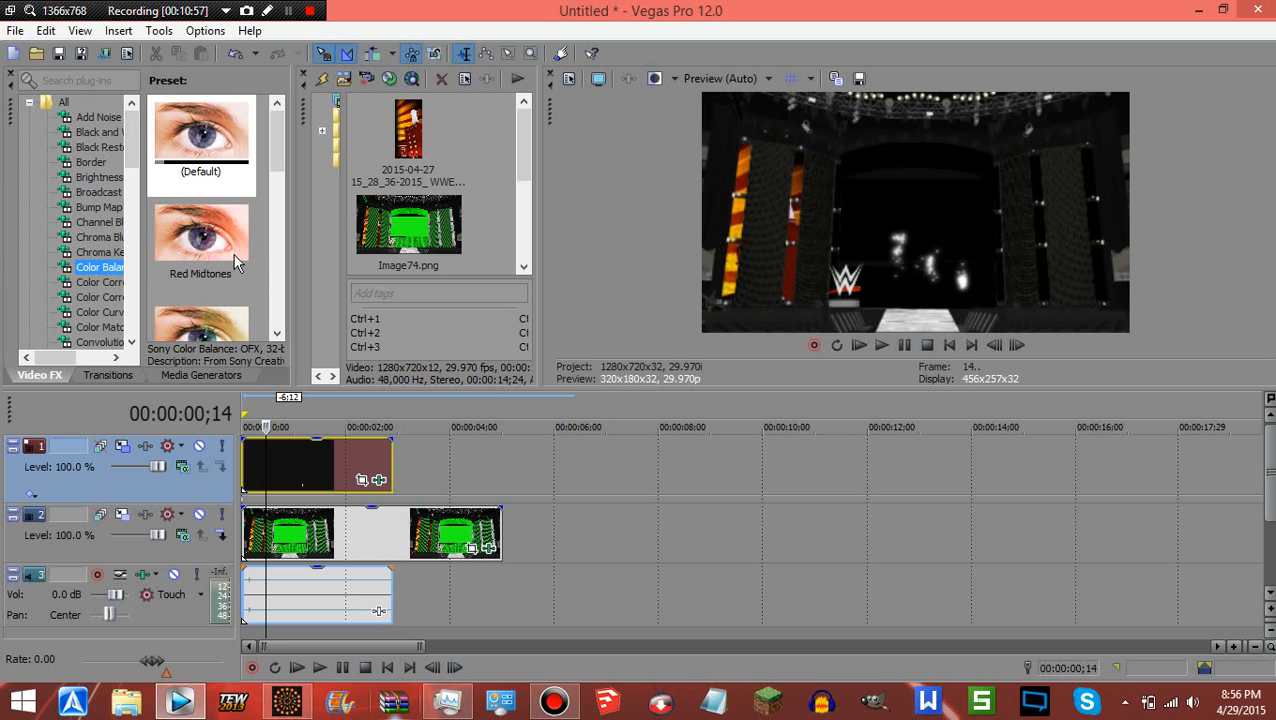
drag(200, 245, 320, 448)
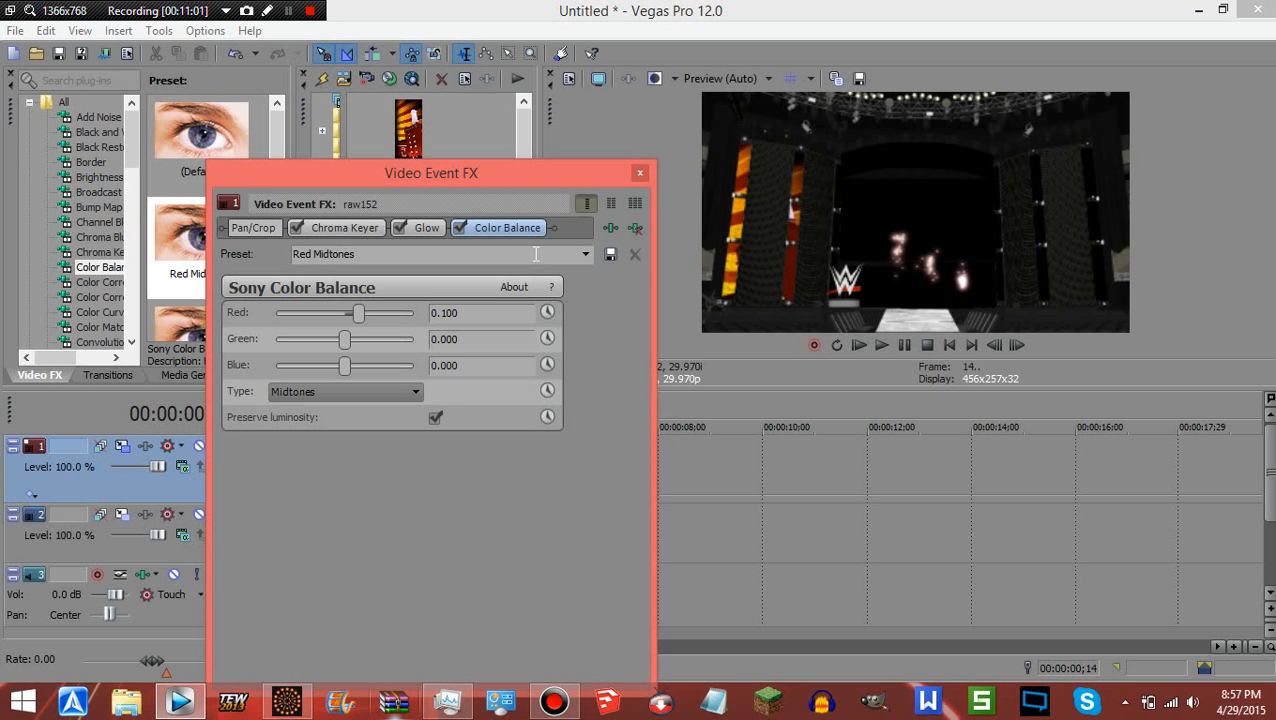
drag(343, 371, 275, 368)
drag(348, 340, 275, 340)
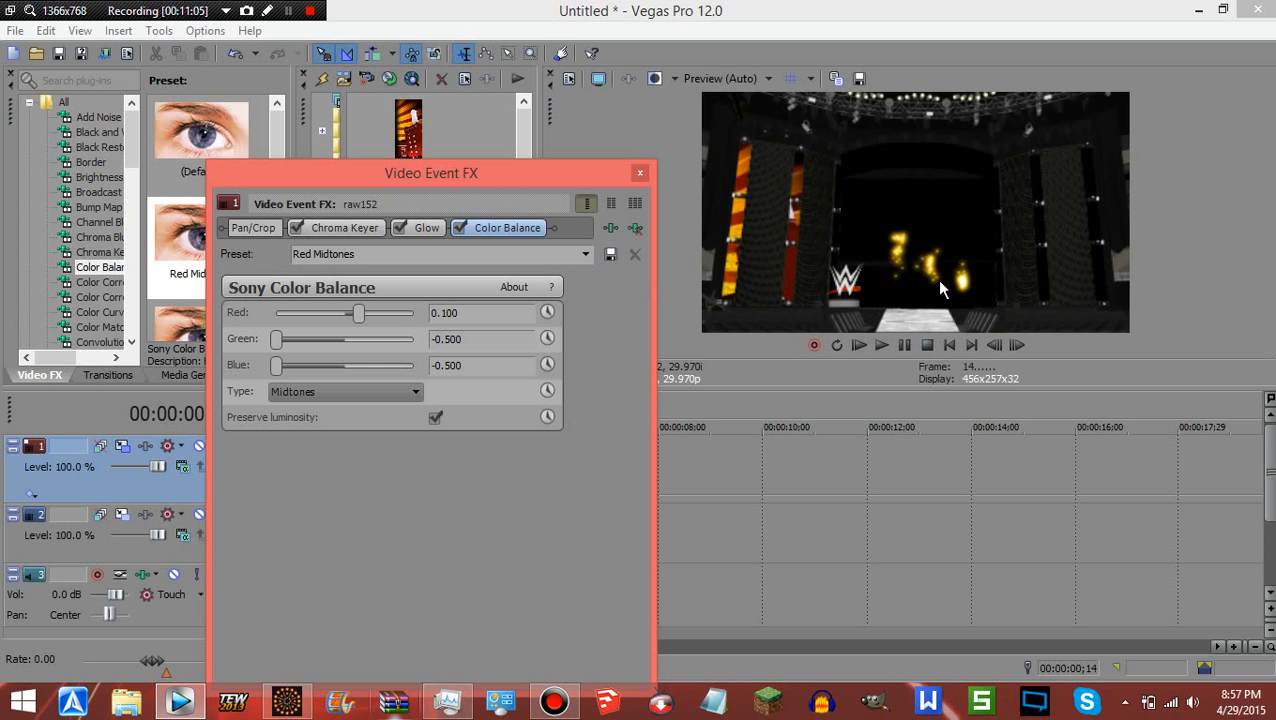
click(641, 172)
- Advance frame by frame to 00:00:00;27 to examine the recoloured pyro against the stage
key(Right)
key(Right)
key(Right)
key(Right)
key(Right)
key(Right)
key(Right)
key(Right)
key(Right)
key(Right)
key(Right)
key(Right)
key(Right)
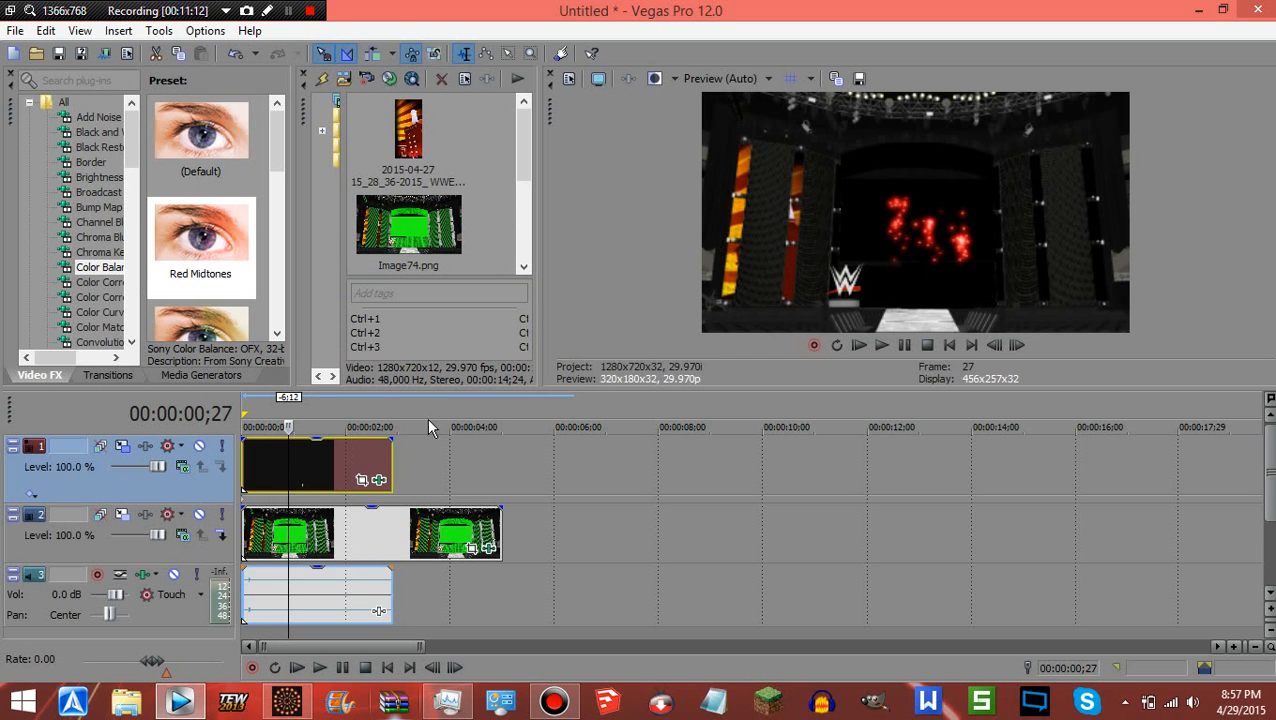
- Check the composite at 00:00:01;04 and play the combined stage and pyro from the start of the timeline
click(299, 462)
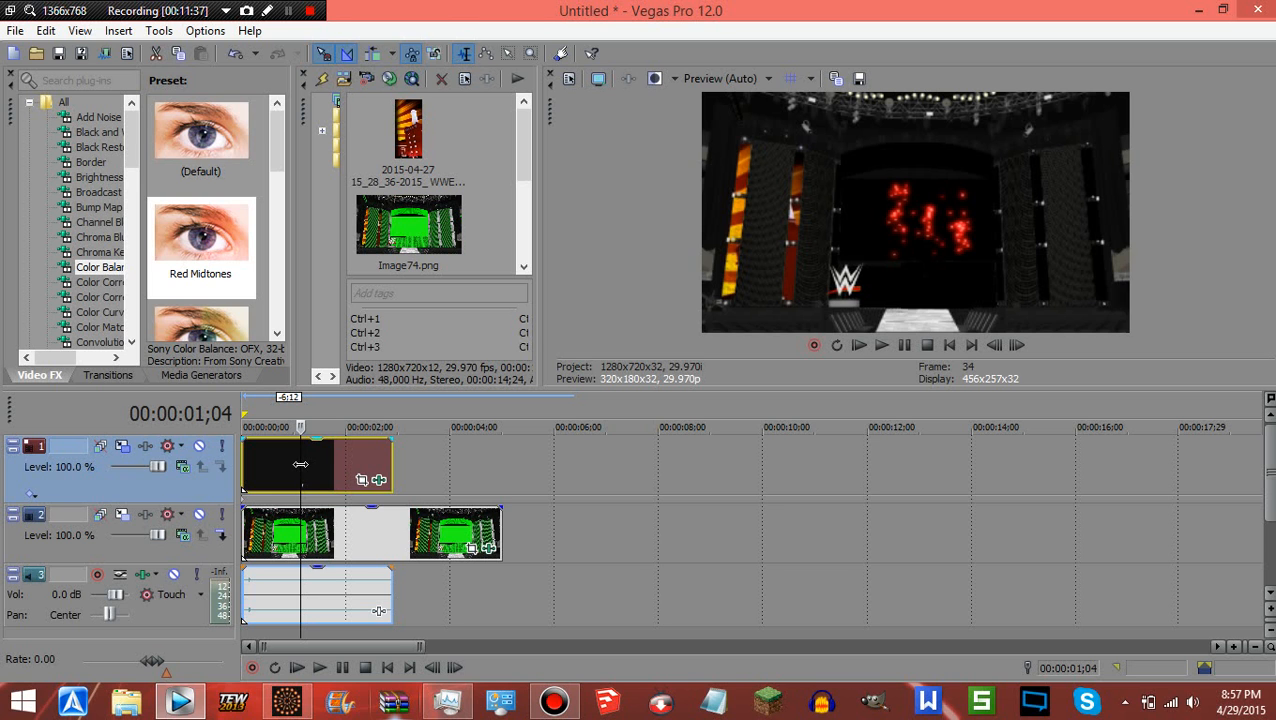
click(388, 668)
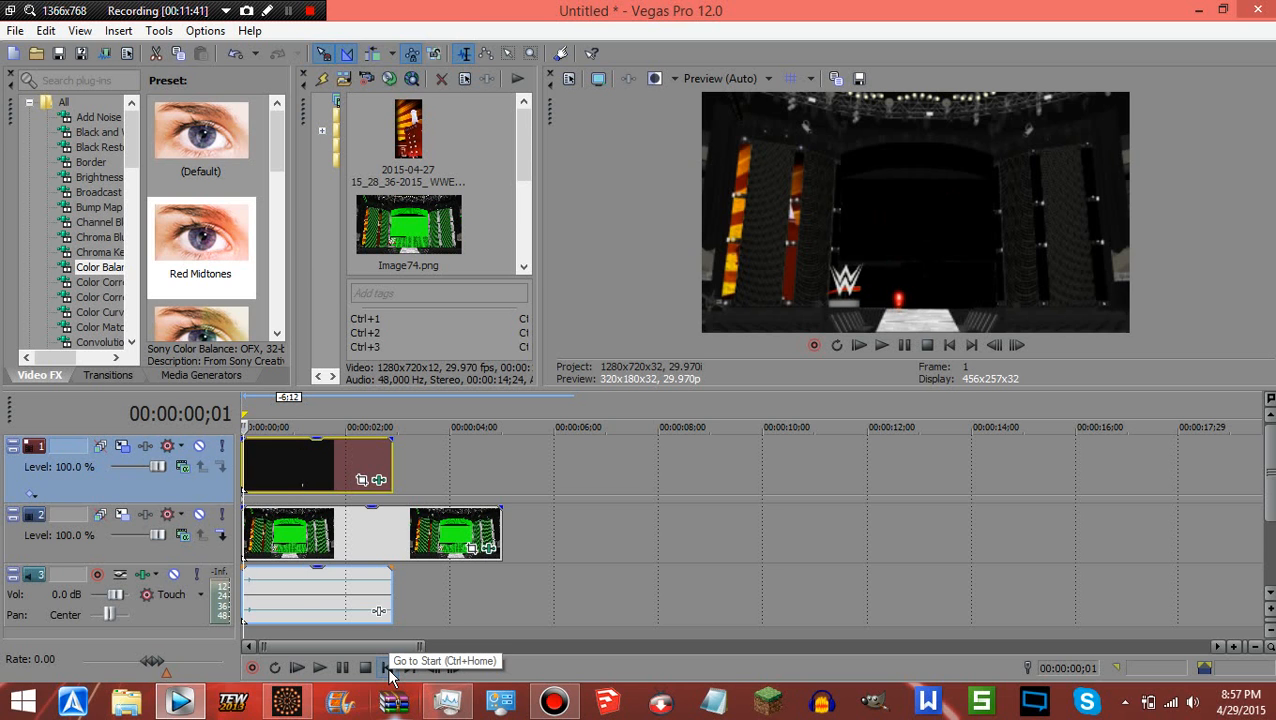
key(space)
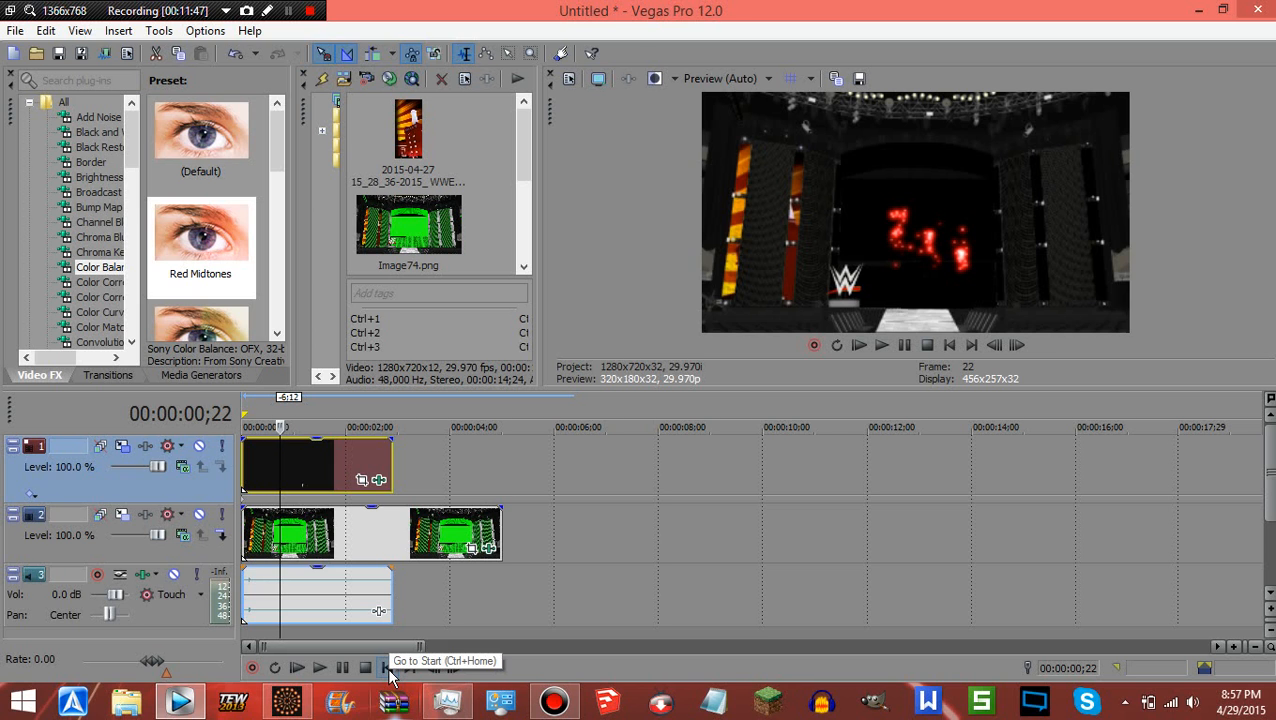
click(389, 670)
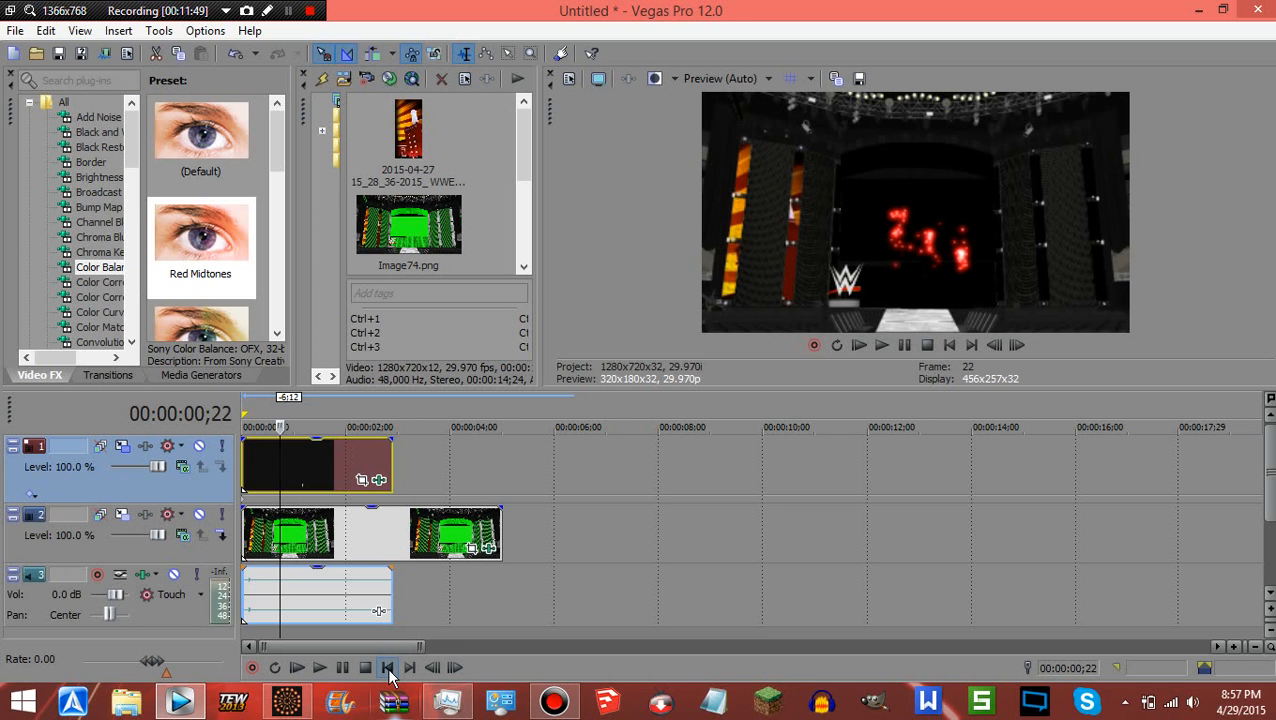